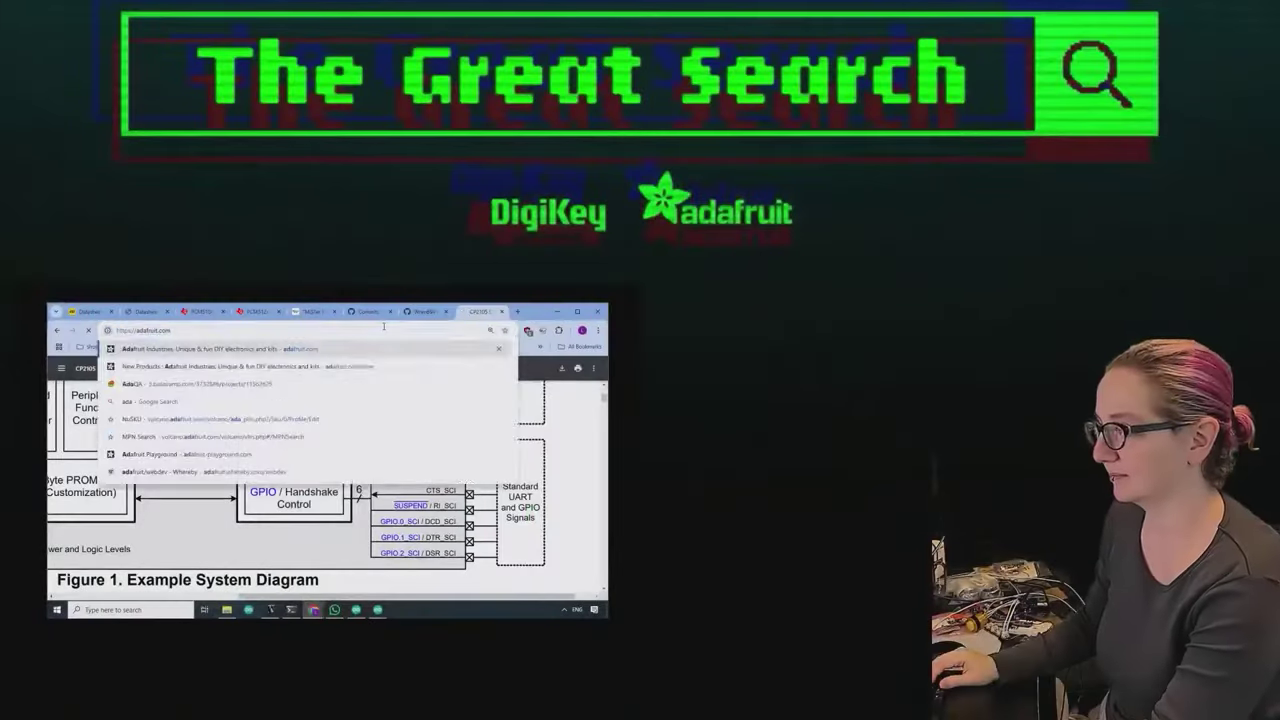
Load adafruit.com, search the store for coax, and open the Thin RG-174/U Coaxial Cable result.
key("Return")
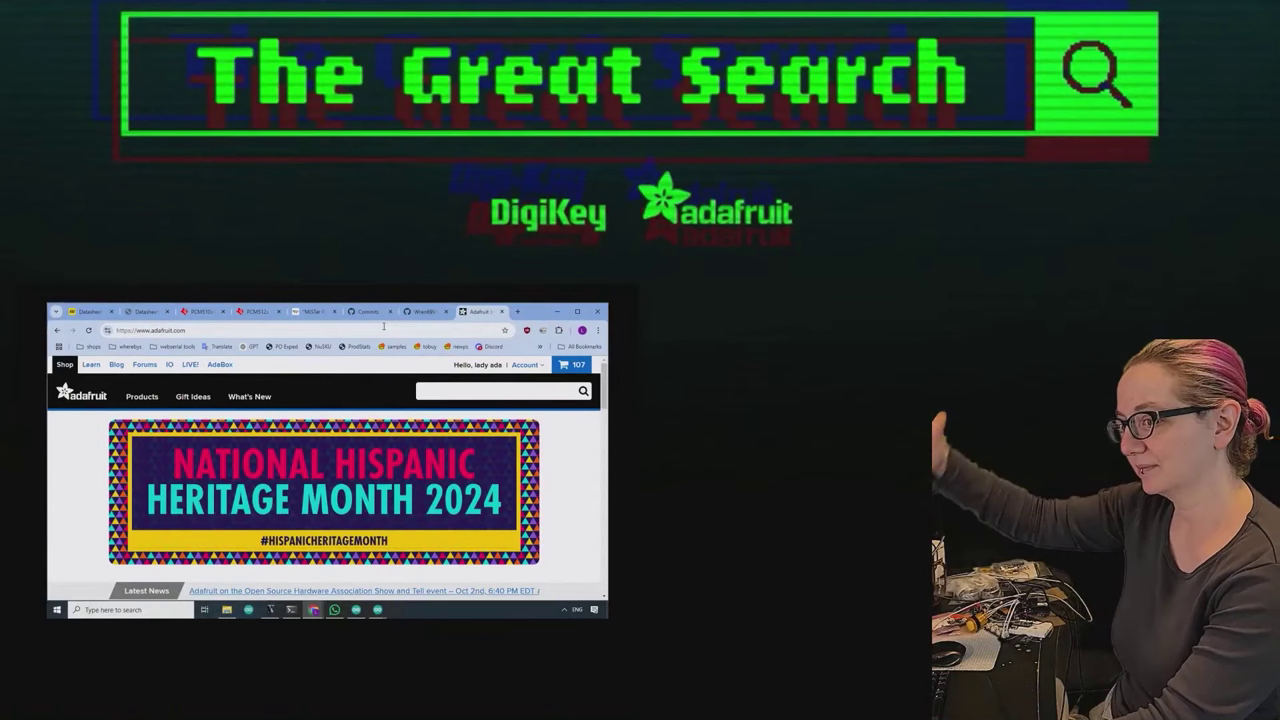
left_click(530, 395)
type("coax")
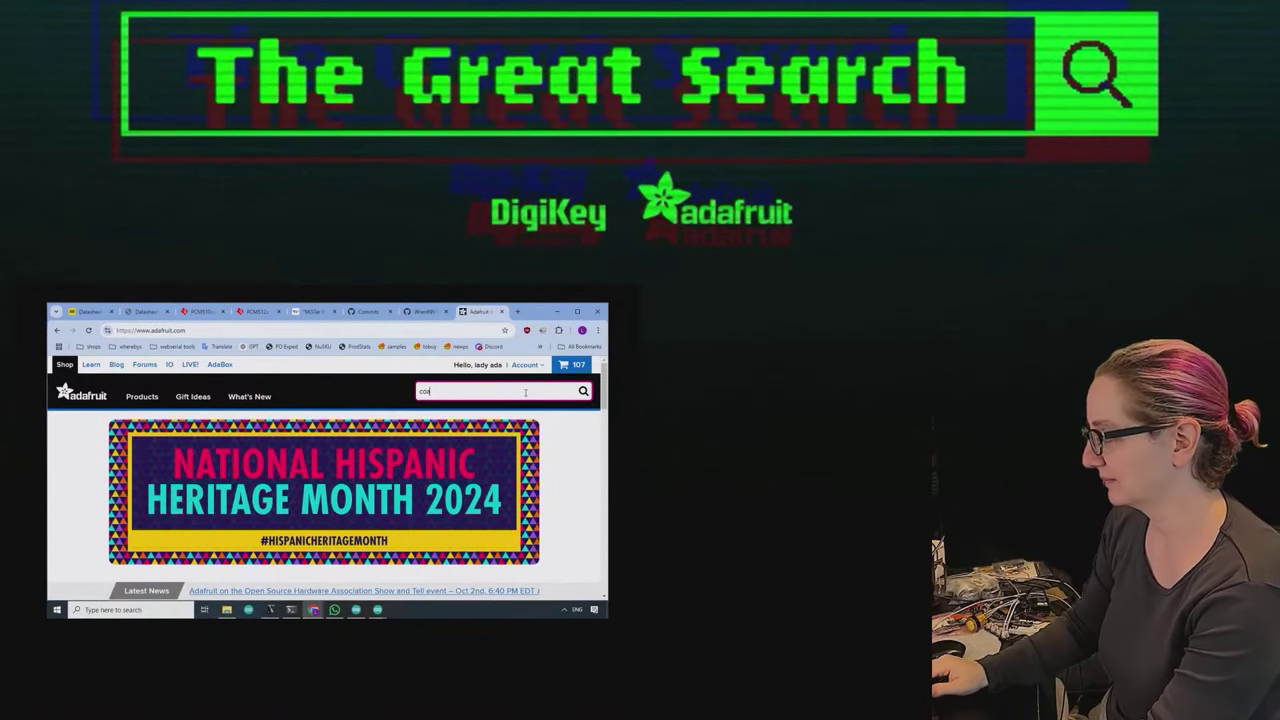
key("Return")
scroll(447, 451, "down", 1)
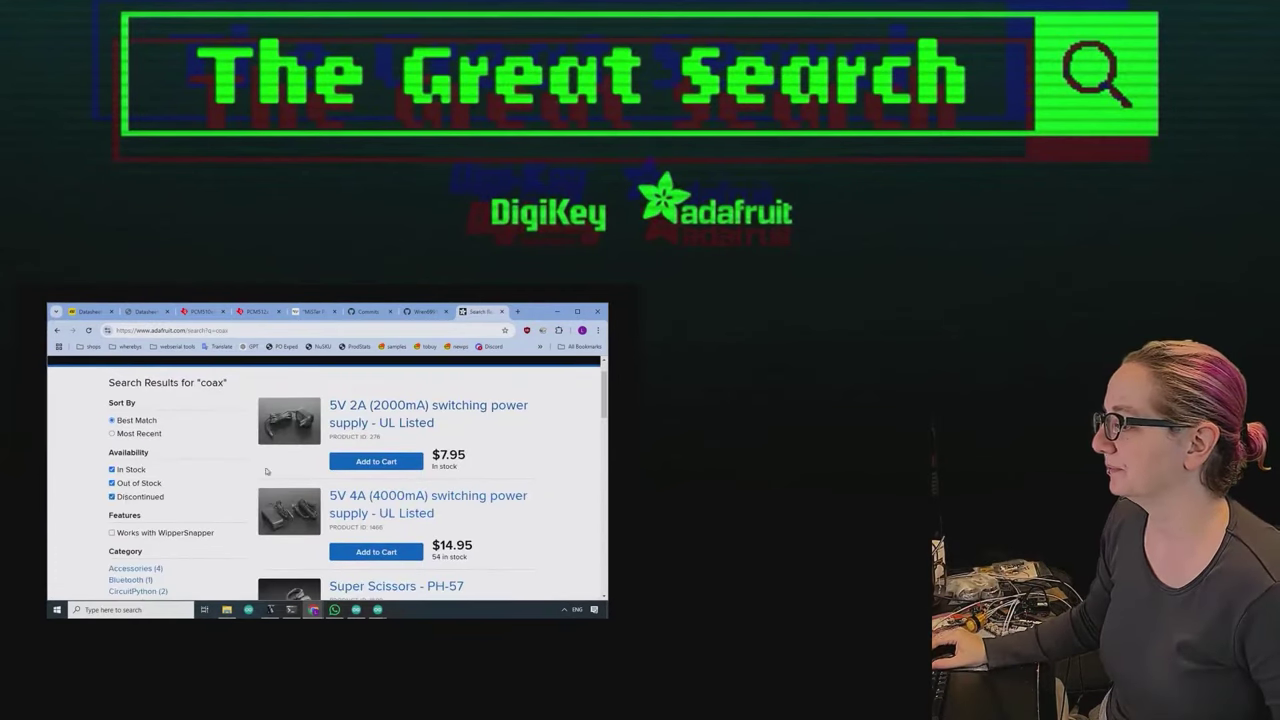
left_click(348, 457)
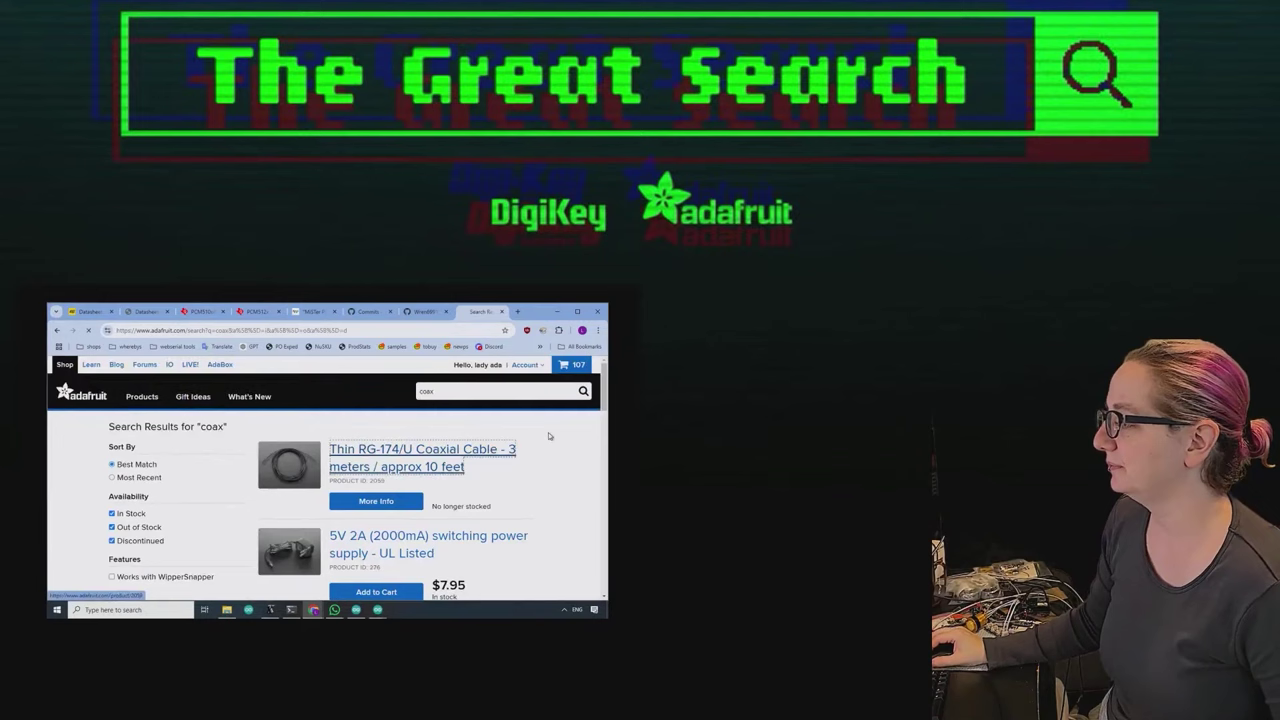
Scroll the Thin RG-174/U page and view the close-up photo of the cable end.
scroll(548, 435, "down", 1)
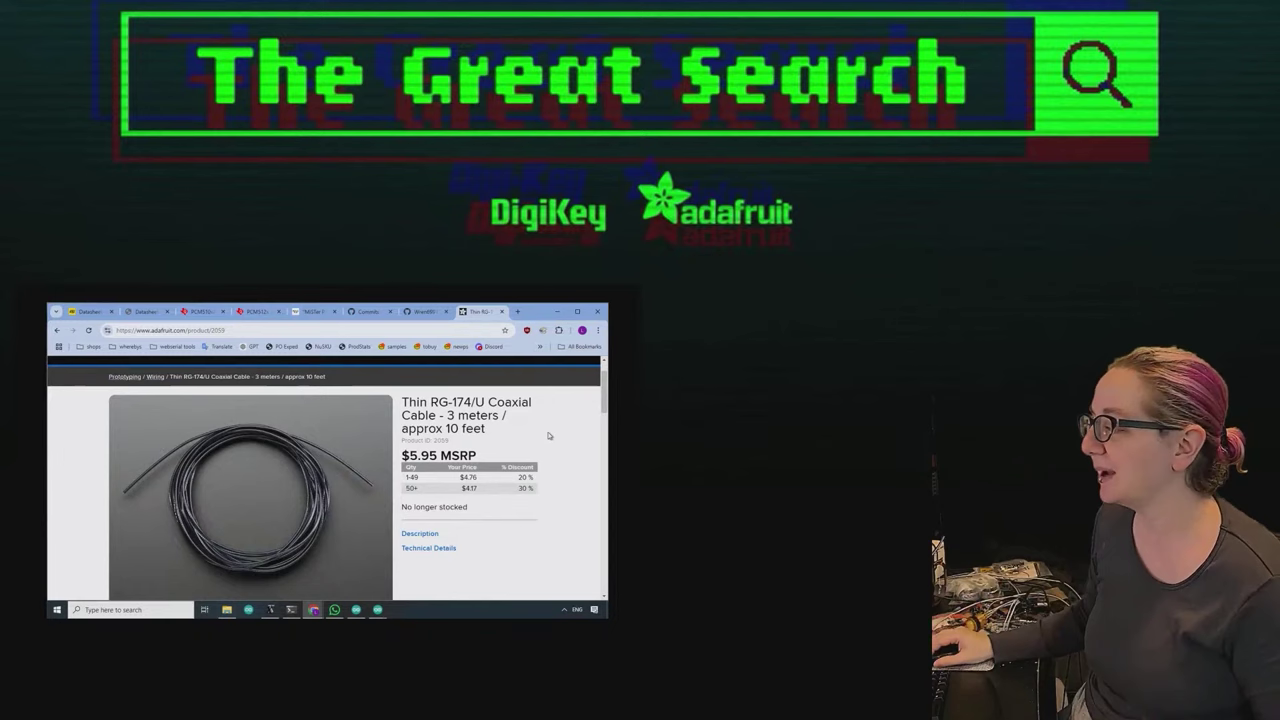
scroll(548, 436, "down", 1)
left_click(188, 510)
scroll(247, 468, "up", 1)
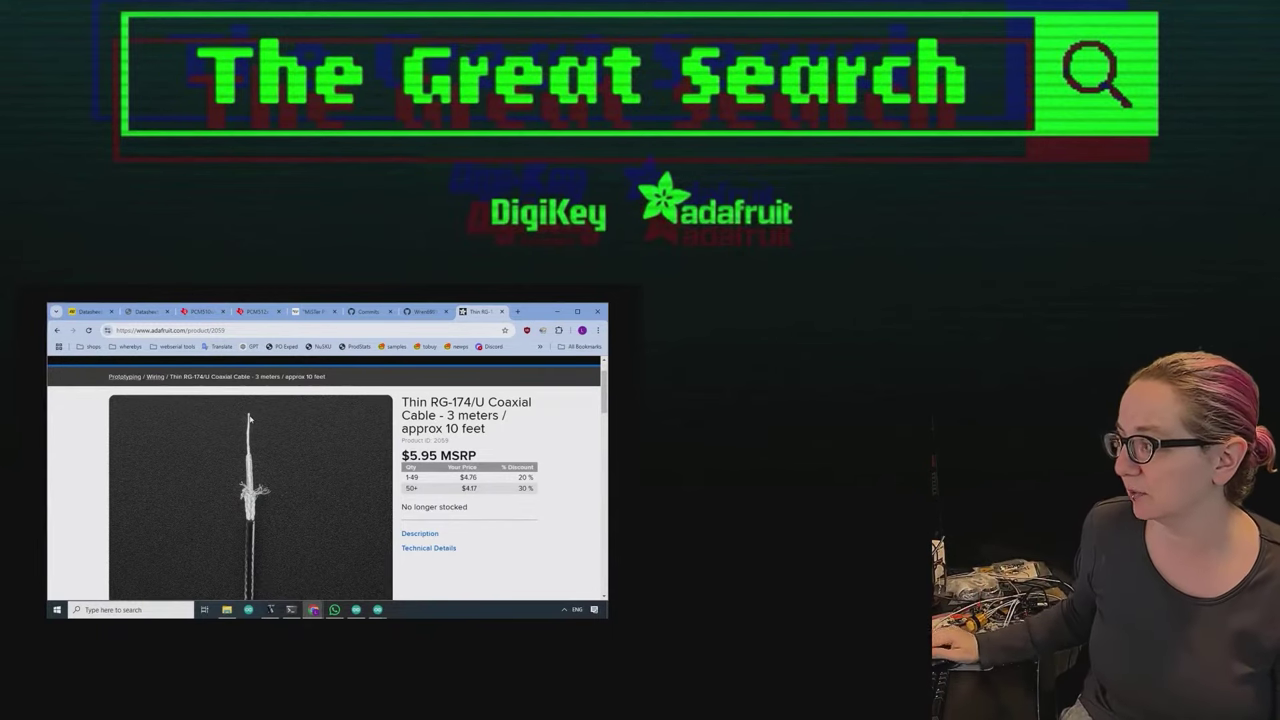
Start a new Adafruit store search for antennas.
scroll(273, 457, "down", 1)
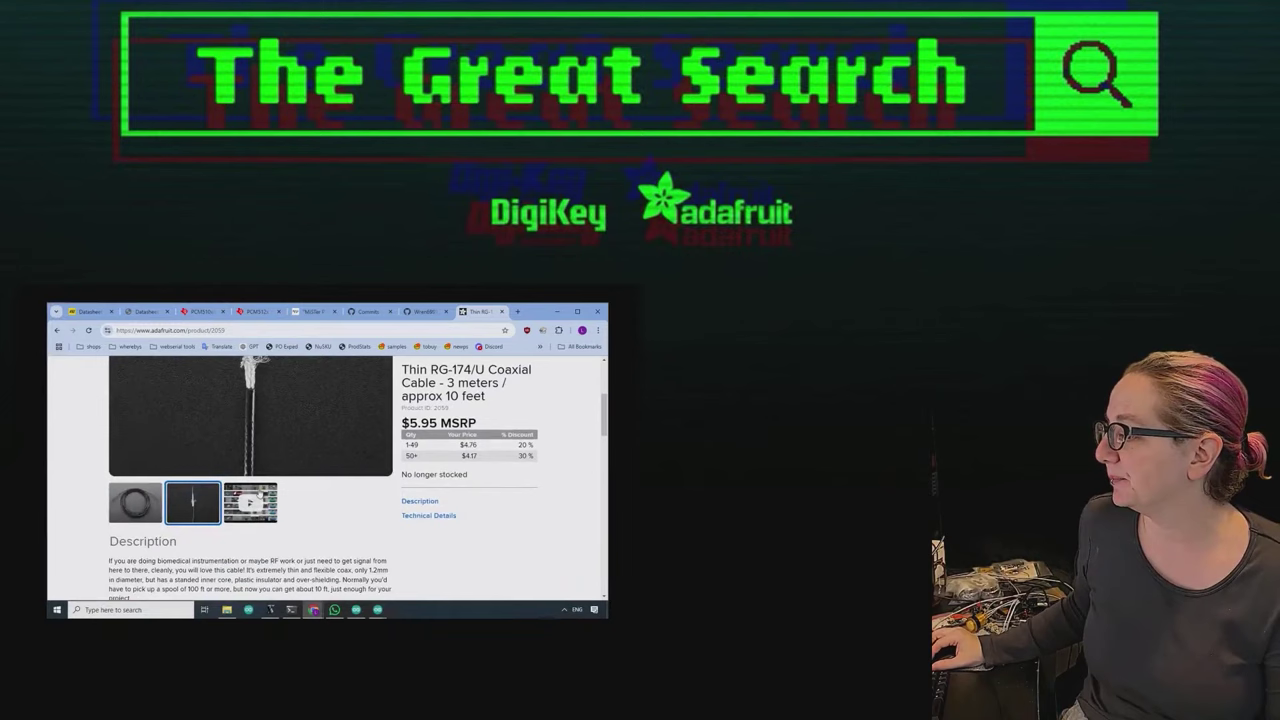
scroll(273, 457, "up", 1)
left_click(479, 392)
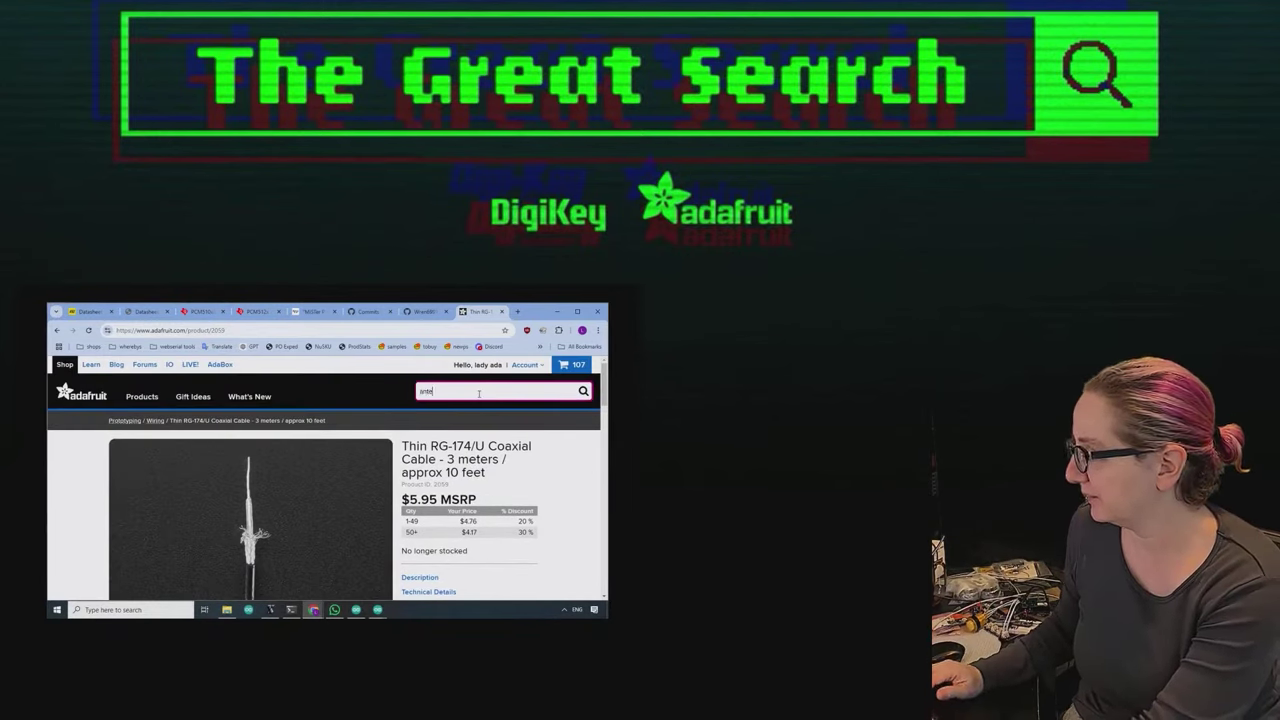
Search antennas, check the RP-SMA adapter, then open the SMA to uFL/u.FL/IPX/IPEX RF Adapter Cable page.
key("Return")
left_click(322, 558)
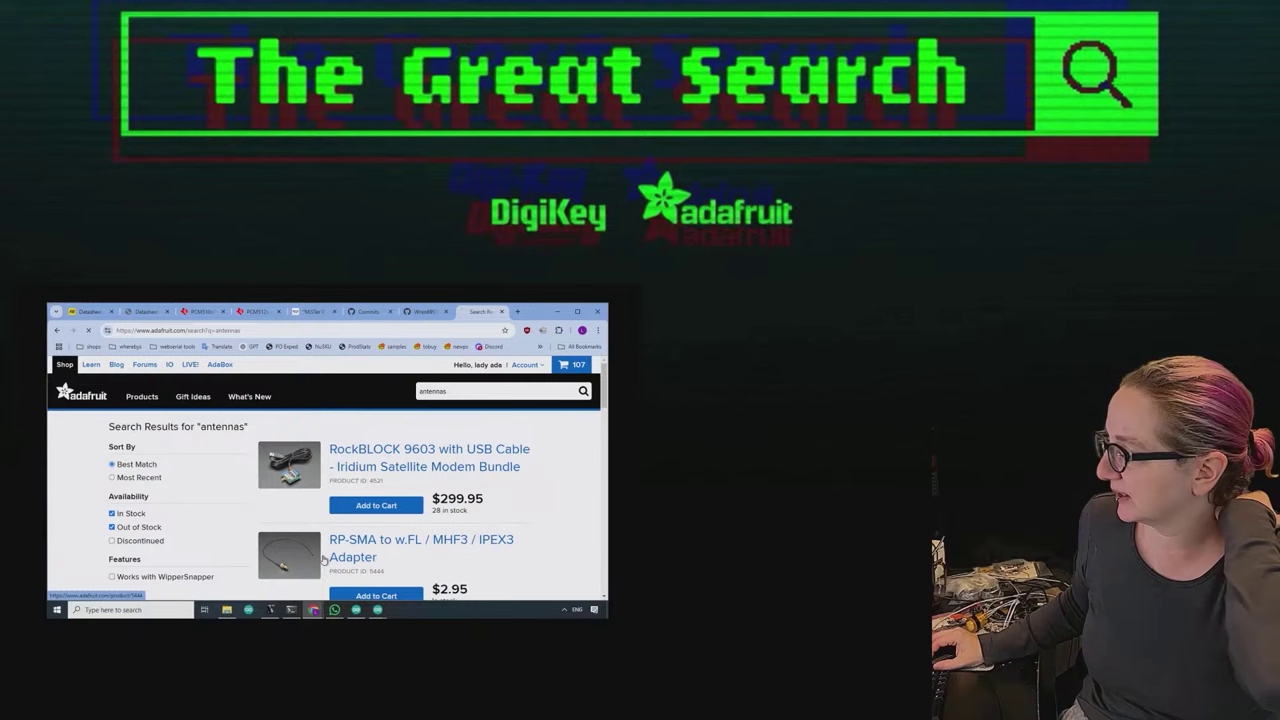
scroll(174, 442, "down", 1)
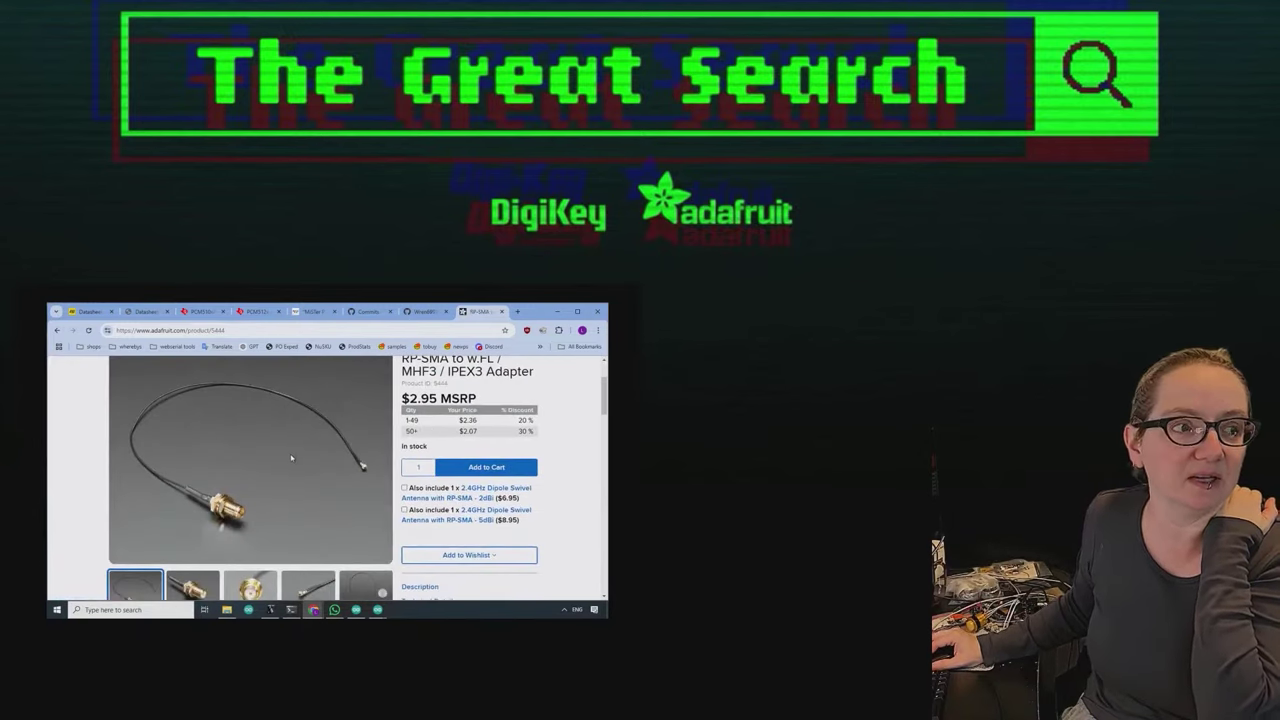
left_click(57, 330)
scroll(379, 466, "down", 2)
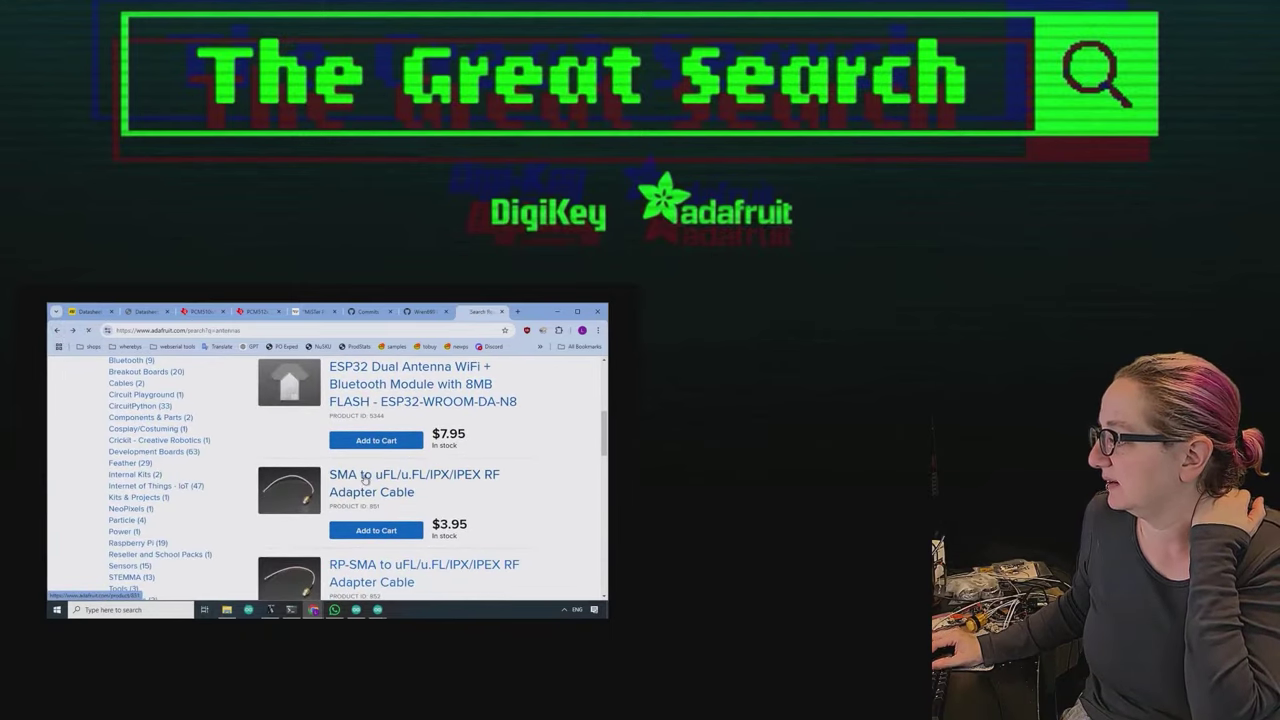
left_click(365, 479)
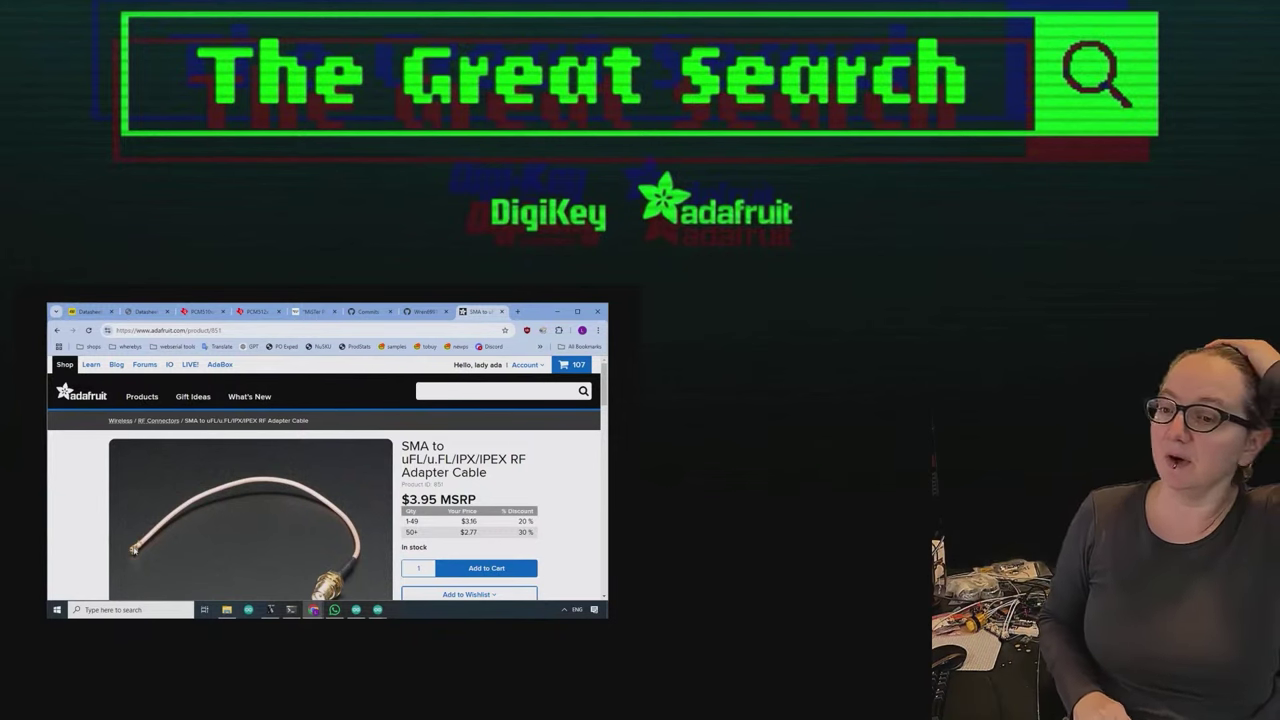
Go to DigiKey, search it for coax, and open a new browser tab.
right_click(57, 333)
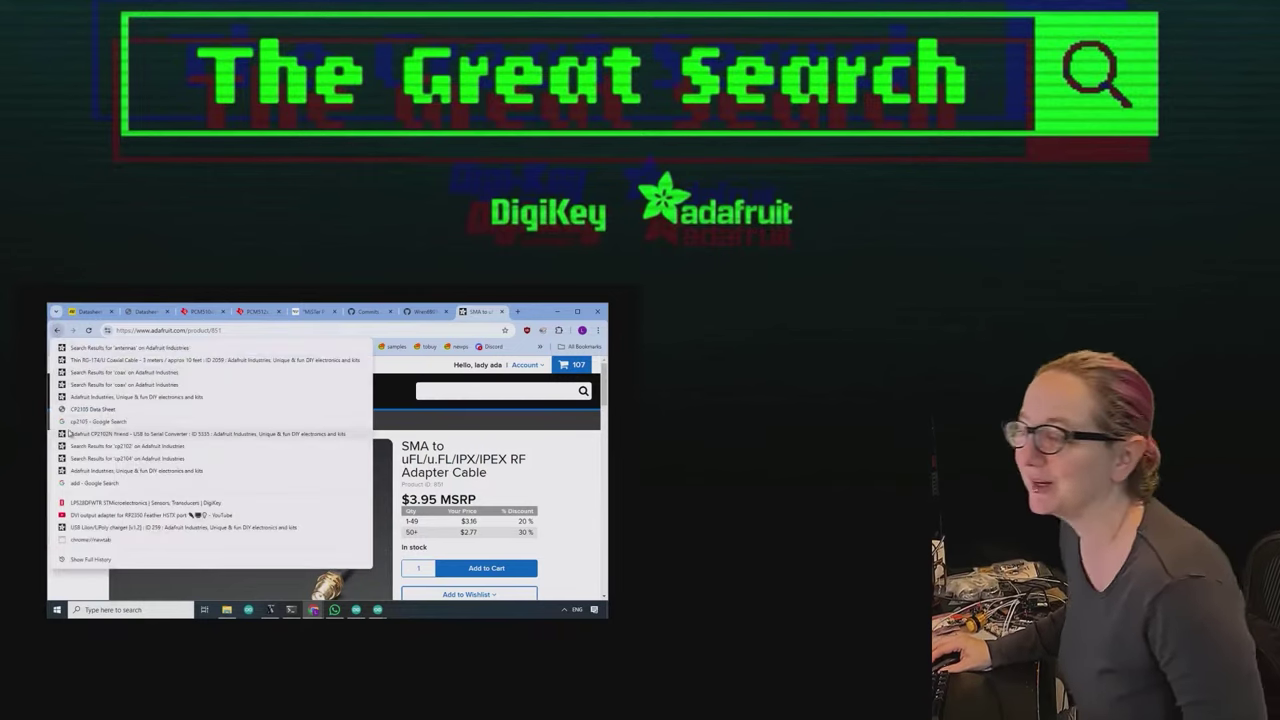
key("Escape")
left_click(304, 329)
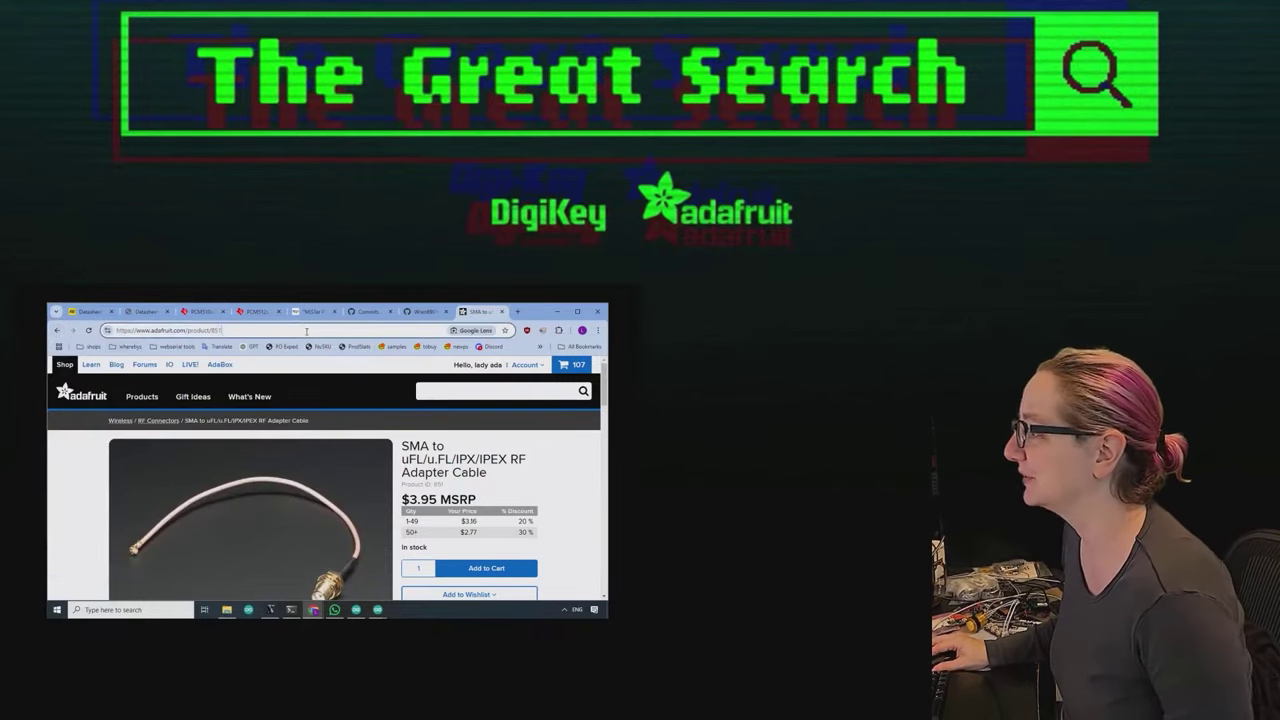
type("digikey.com")
key("Return")
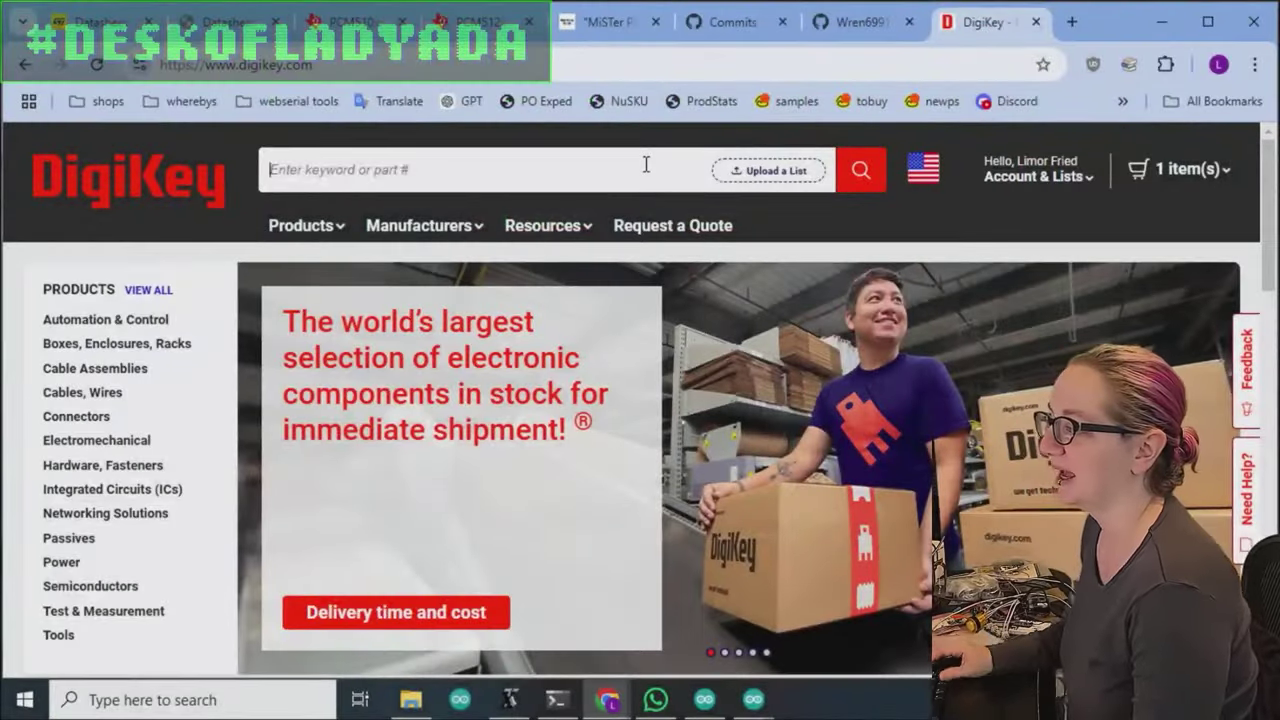
type("coa")
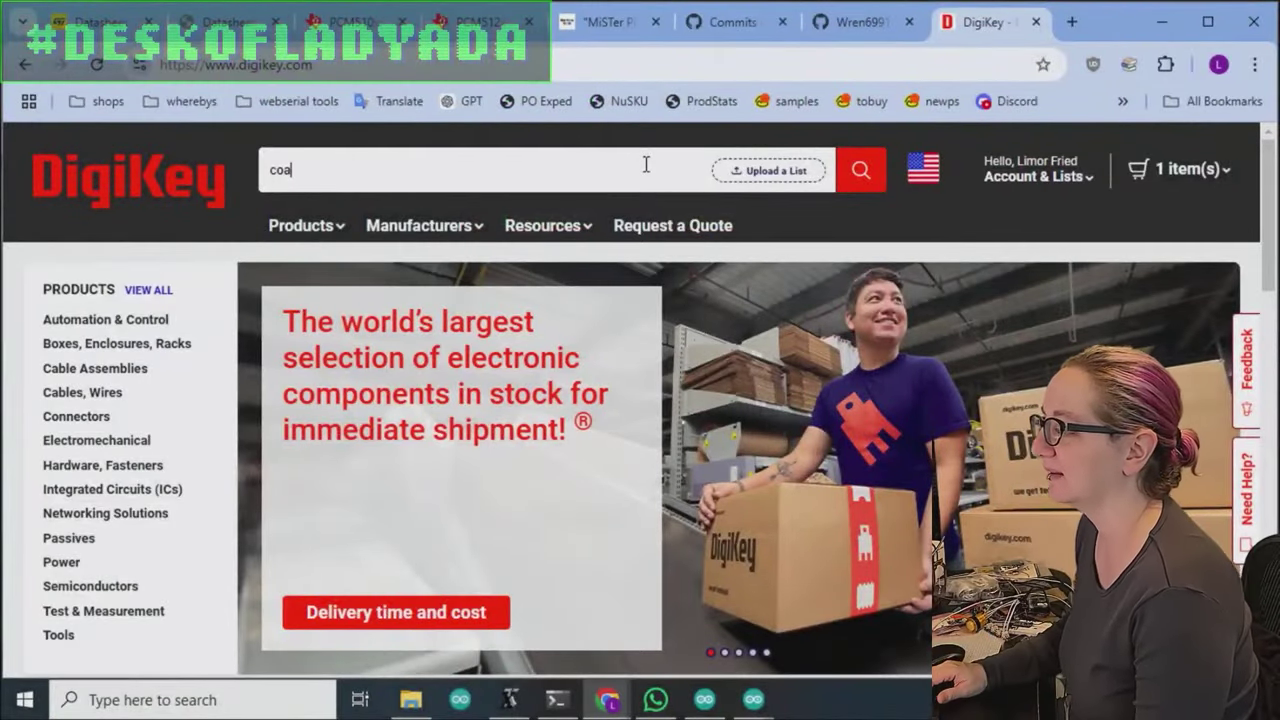
type("x")
key("Return")
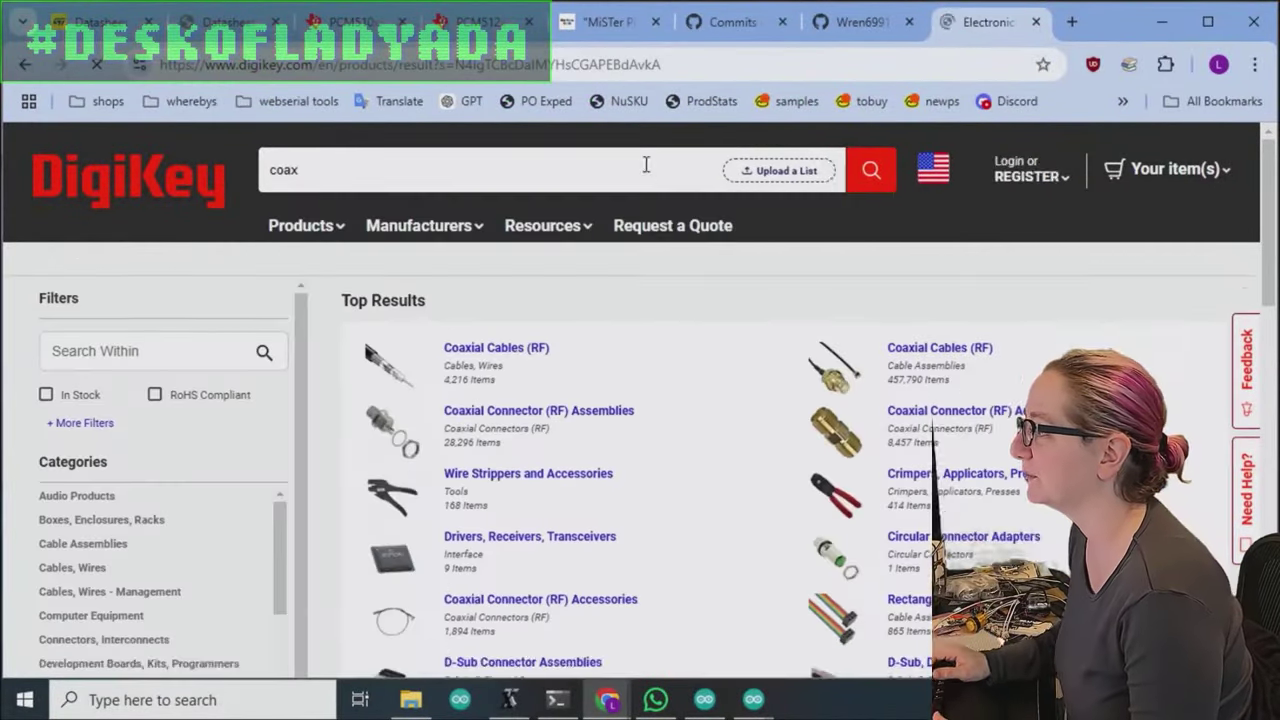
key("ctrl+t")
Load Adafruit in the new tab and search its store for coax.
type("adafruit.com")
key("Return")
left_click(960, 205)
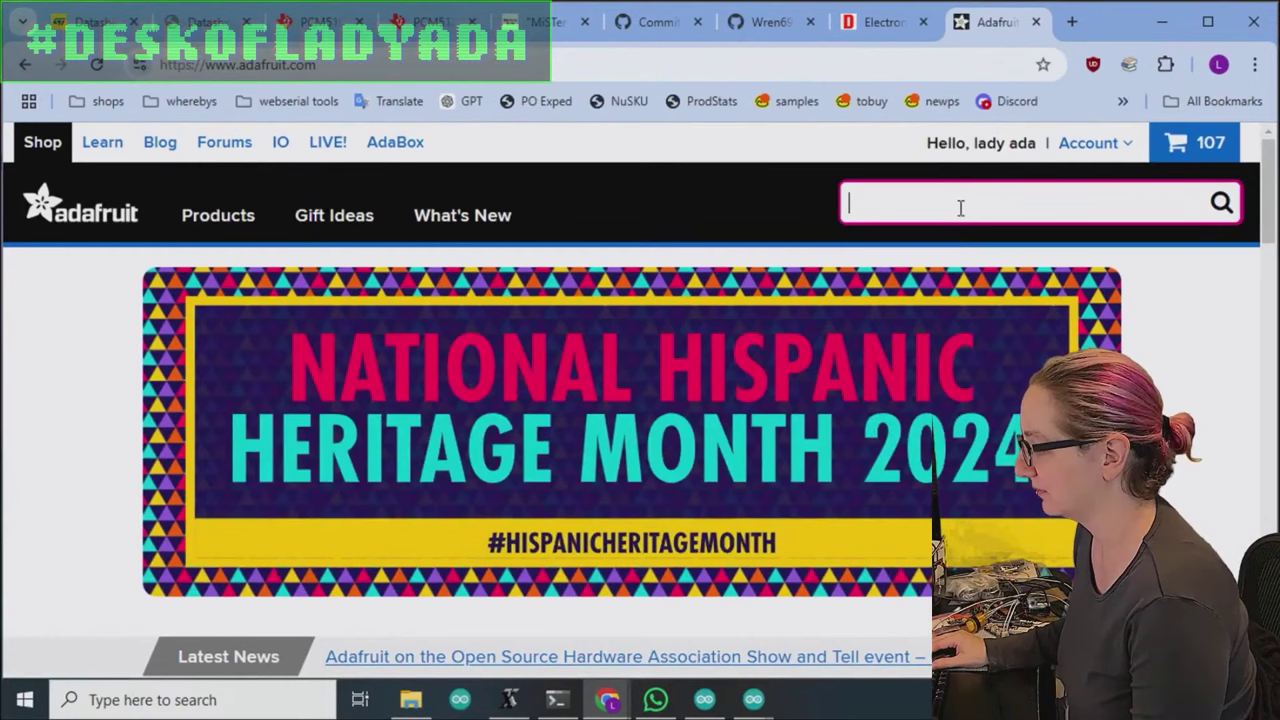
type("coax")
key("Return")
Include discontinued products, open the Thin RG-174/U Coaxial Cable page, and highlight its 1.2mm diameter.
scroll(250, 405, "down", 4)
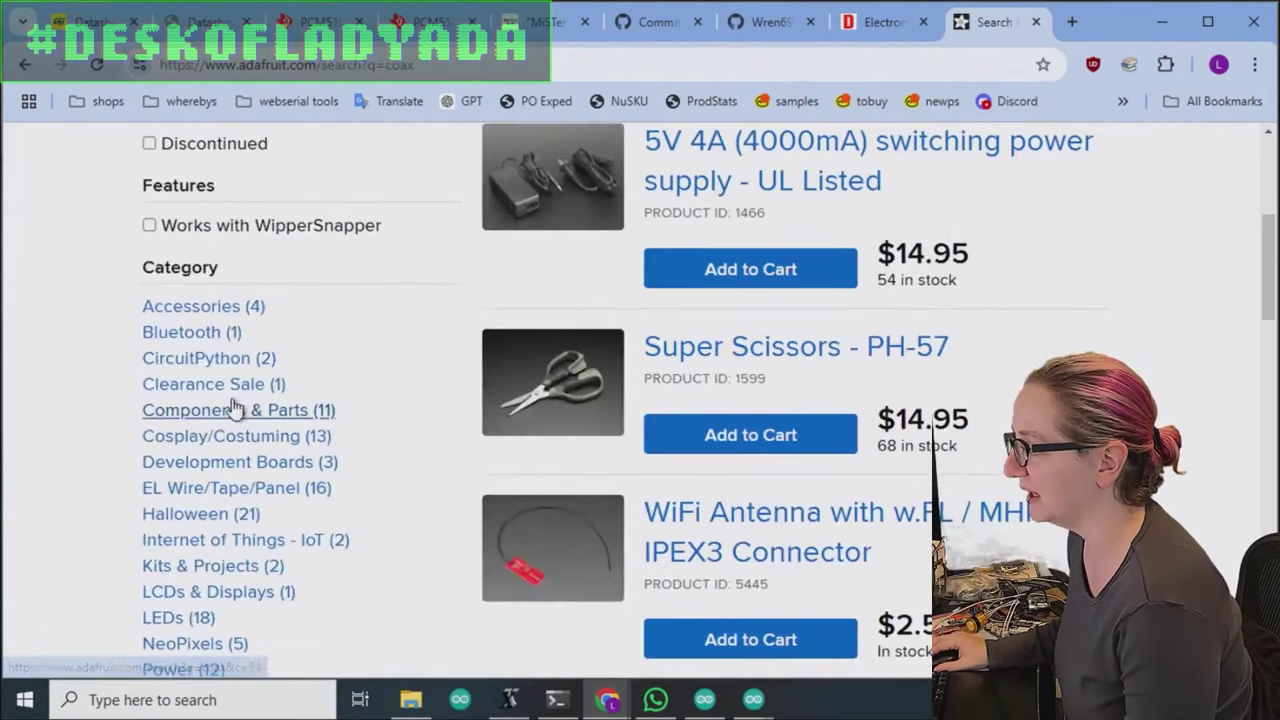
scroll(225, 440, "up", 2)
left_click(203, 347)
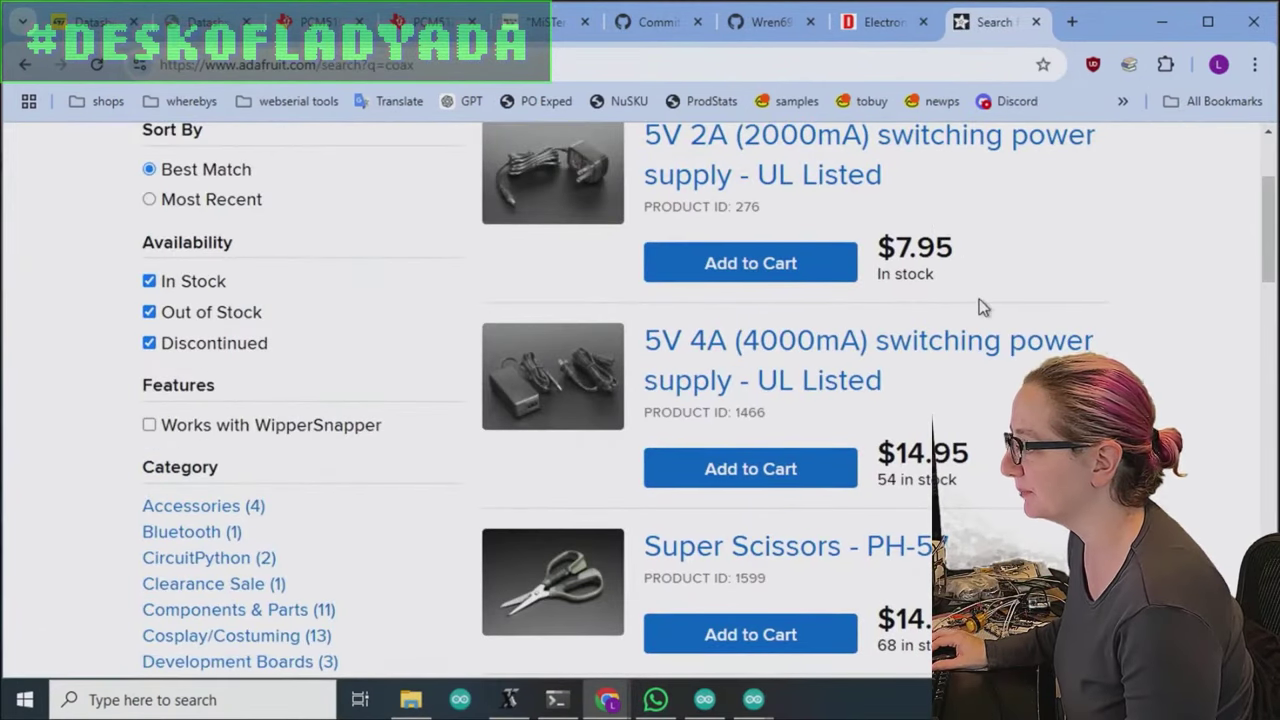
left_click(897, 340)
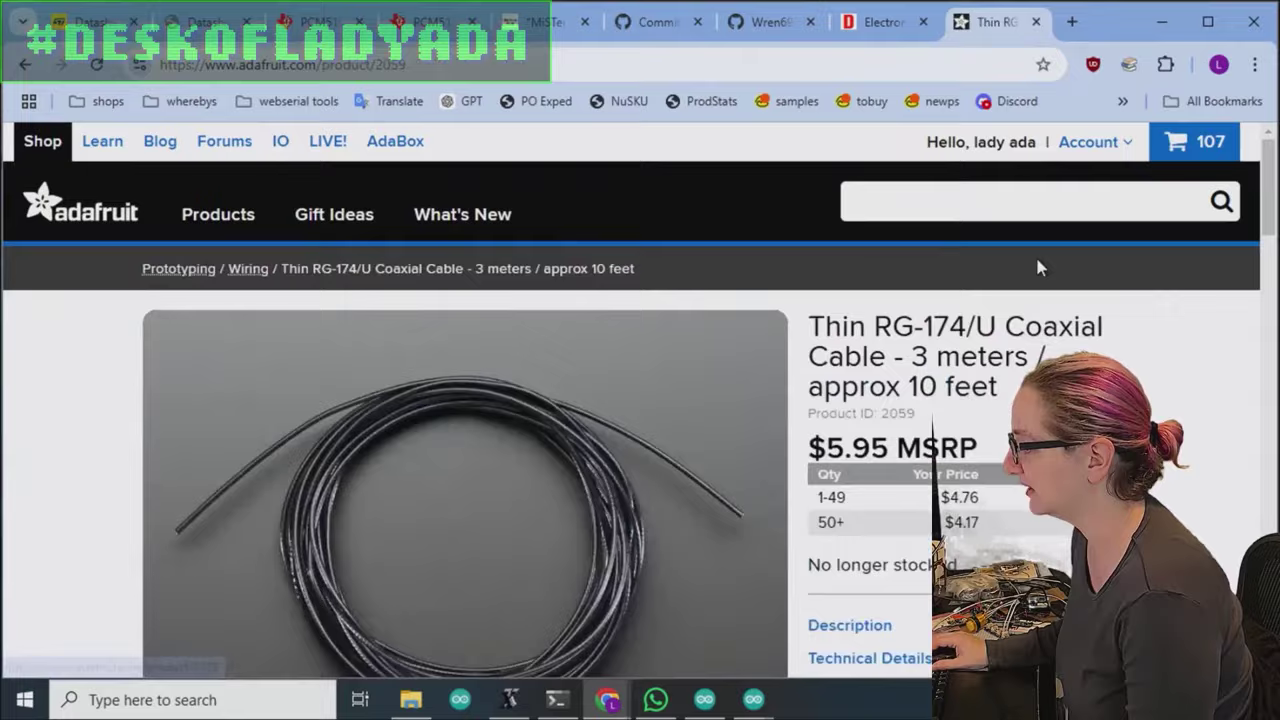
scroll(1035, 258, "down", 3)
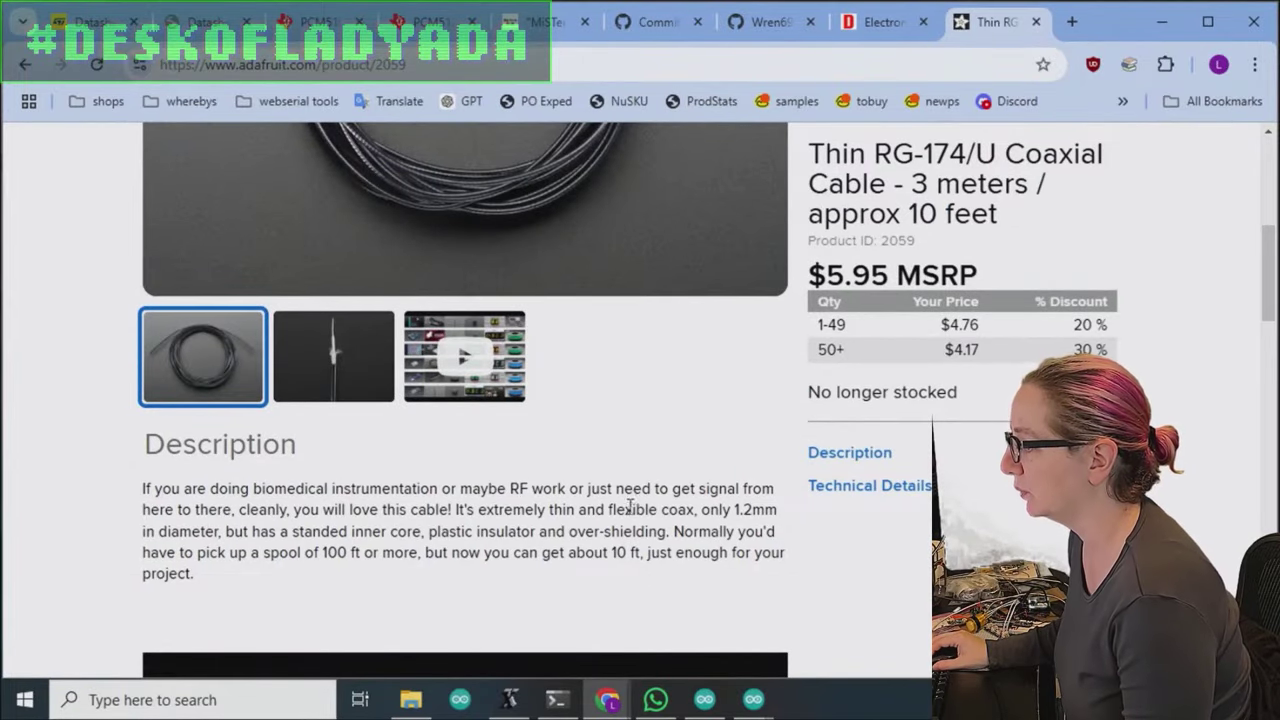
left_click_drag(734, 510, 789, 510)
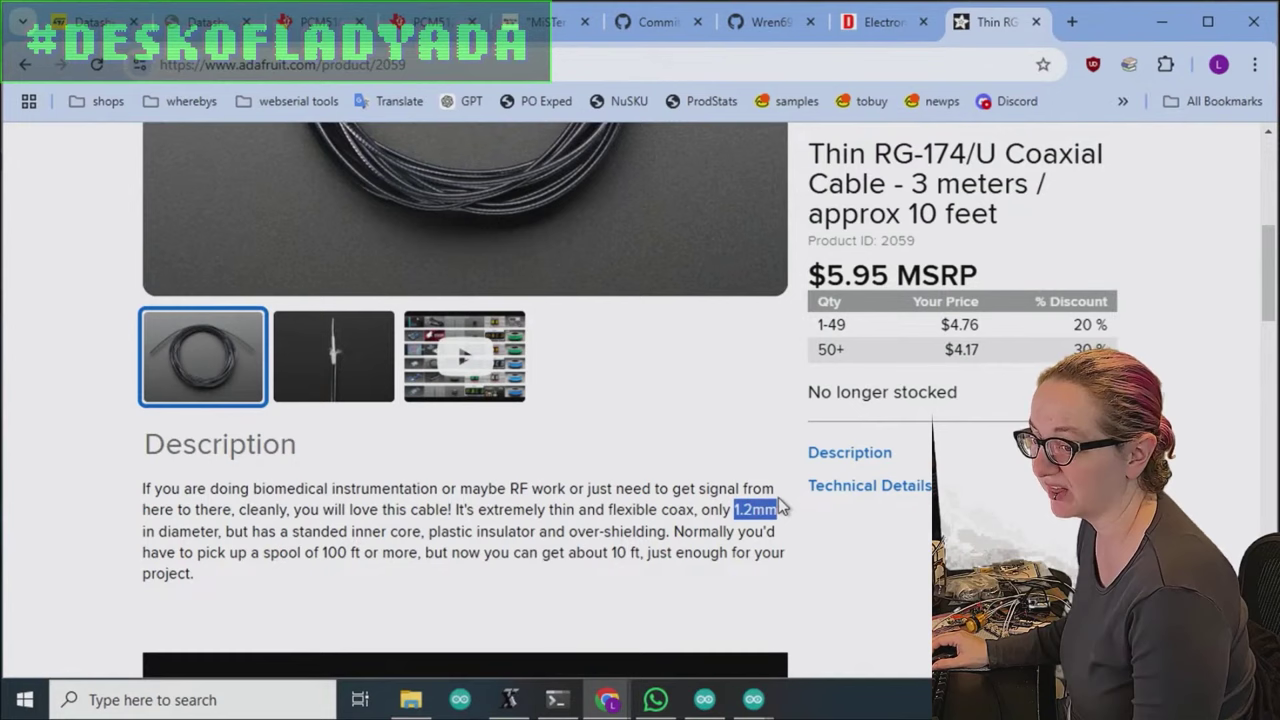
Open DigiKey's Coaxial Cables (RF) category, stack the filter layout, and select Active product status.
left_click(880, 22)
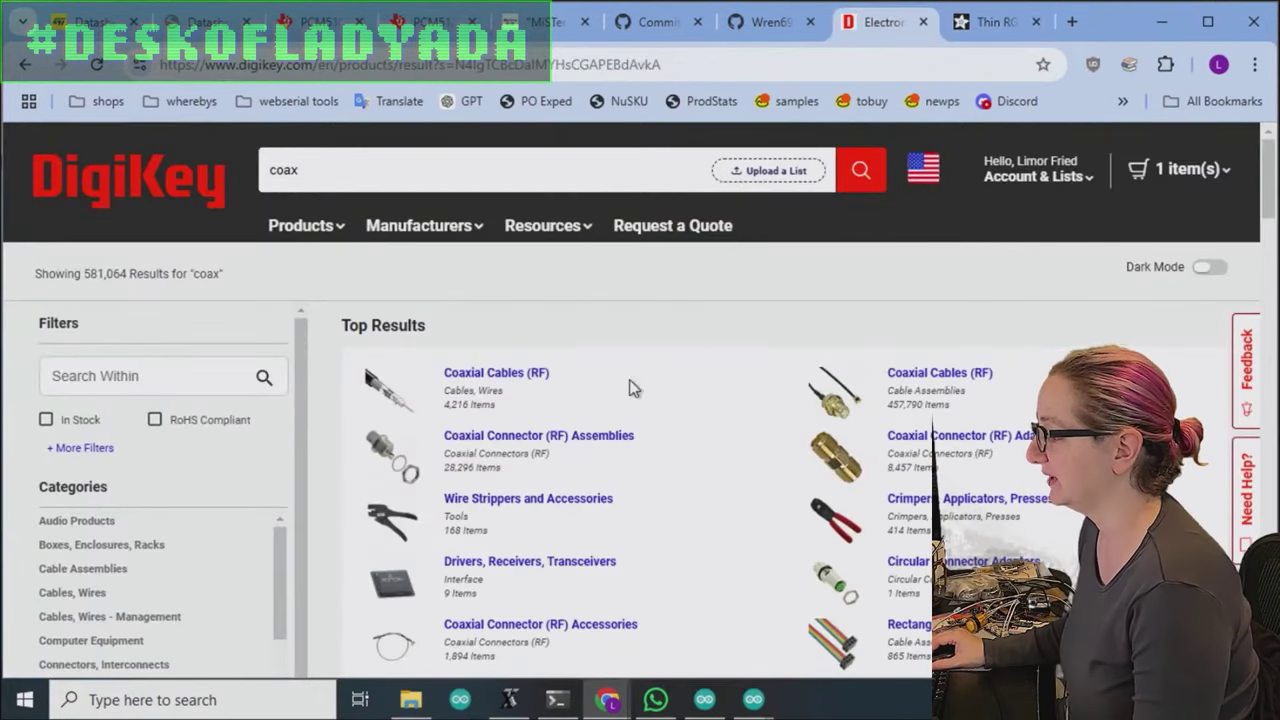
scroll(700, 290, "down", 1)
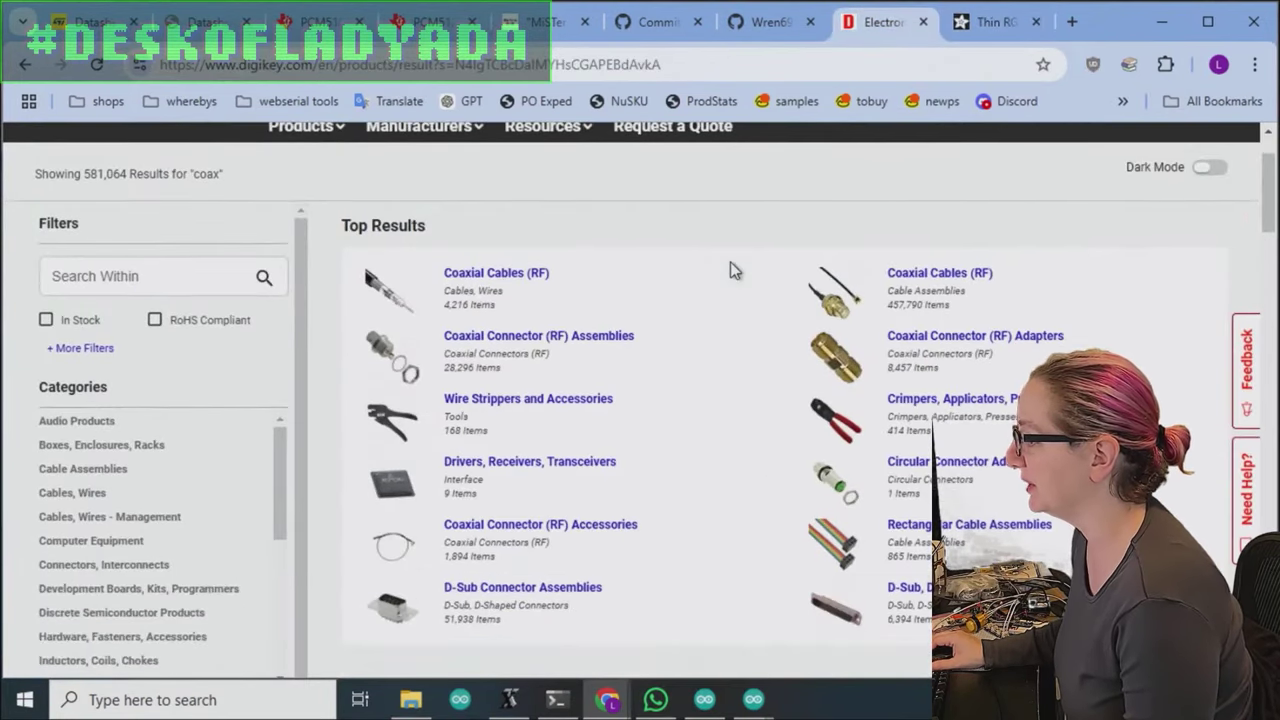
left_click(497, 274)
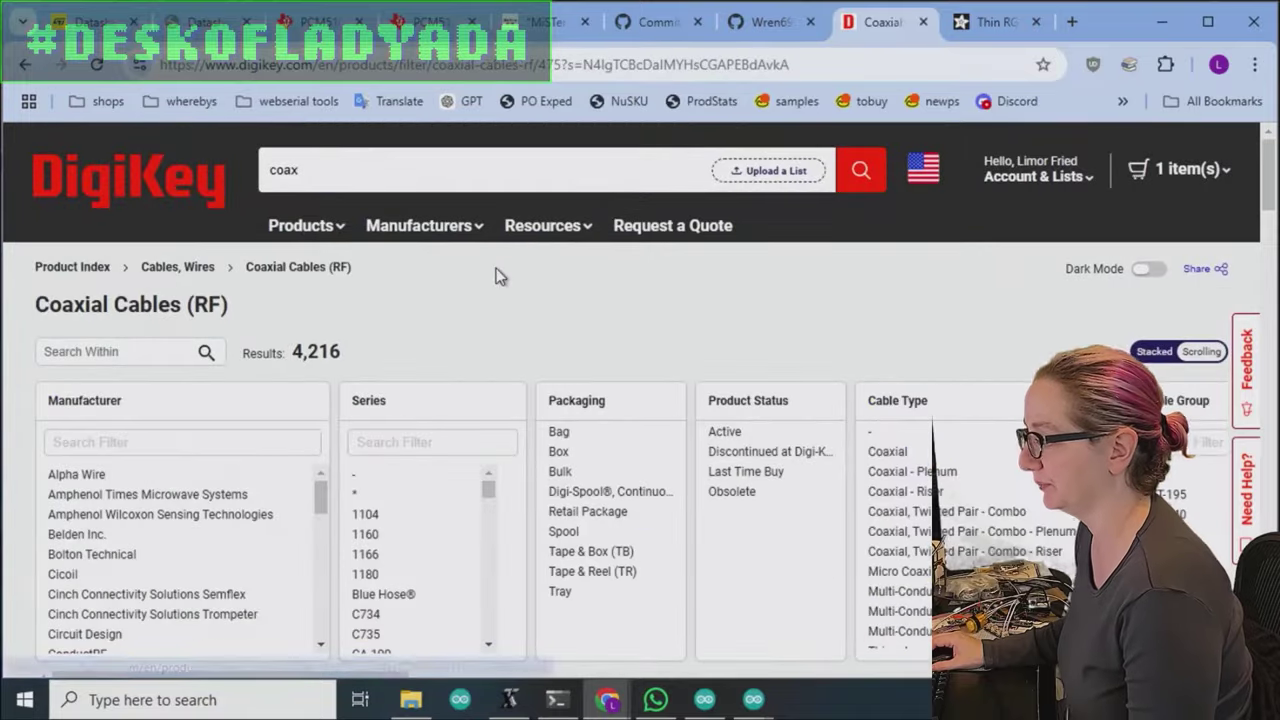
left_click(1166, 360)
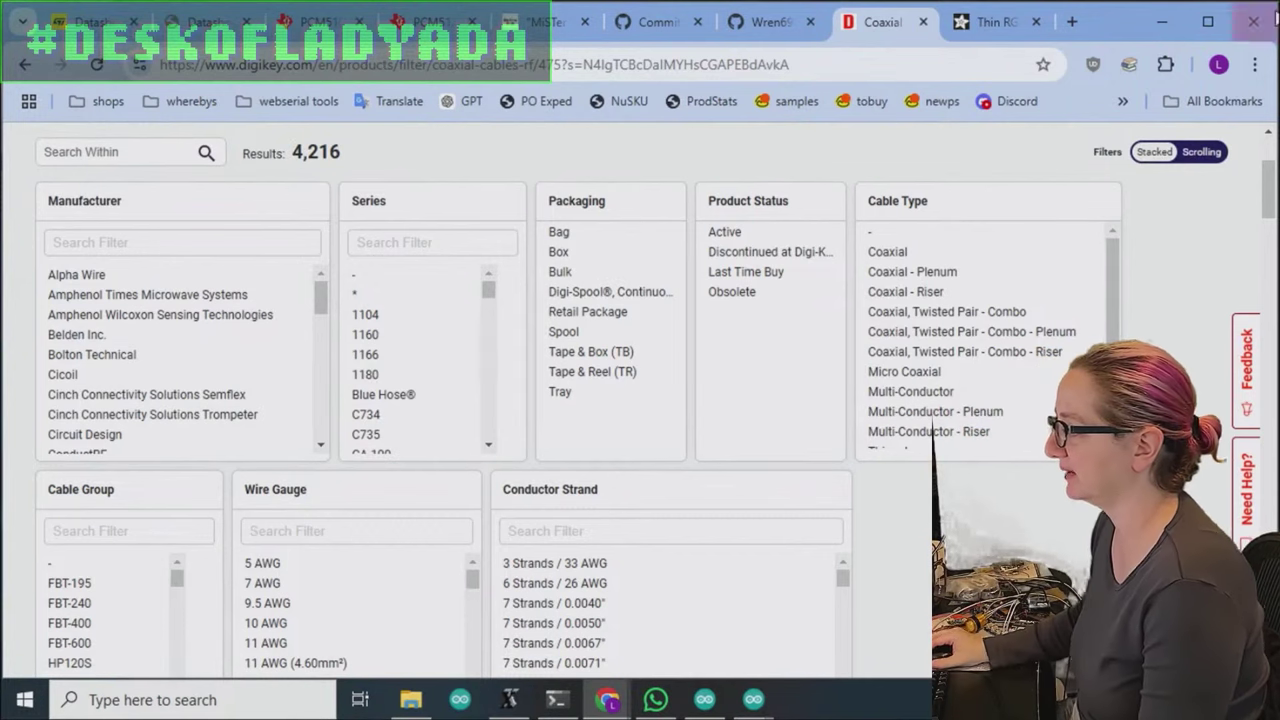
left_click(735, 232)
scroll(1017, 534, "down", 2)
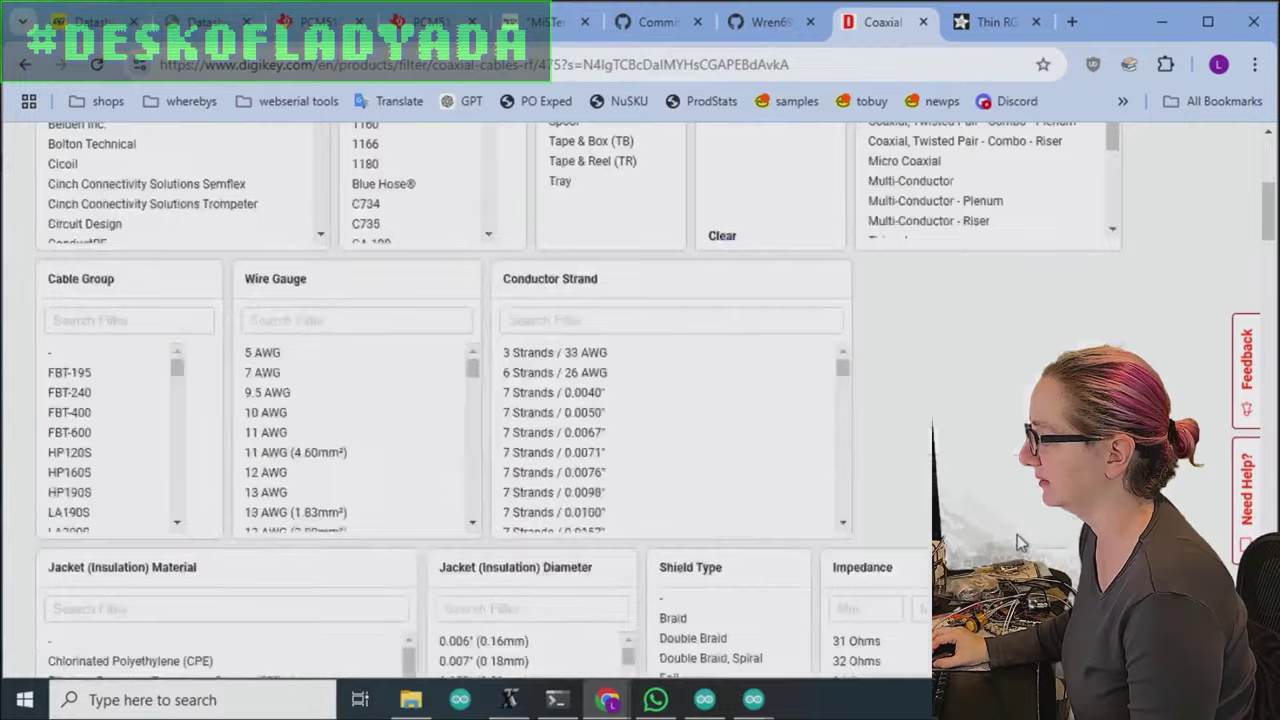
scroll(1051, 329, "down", 8)
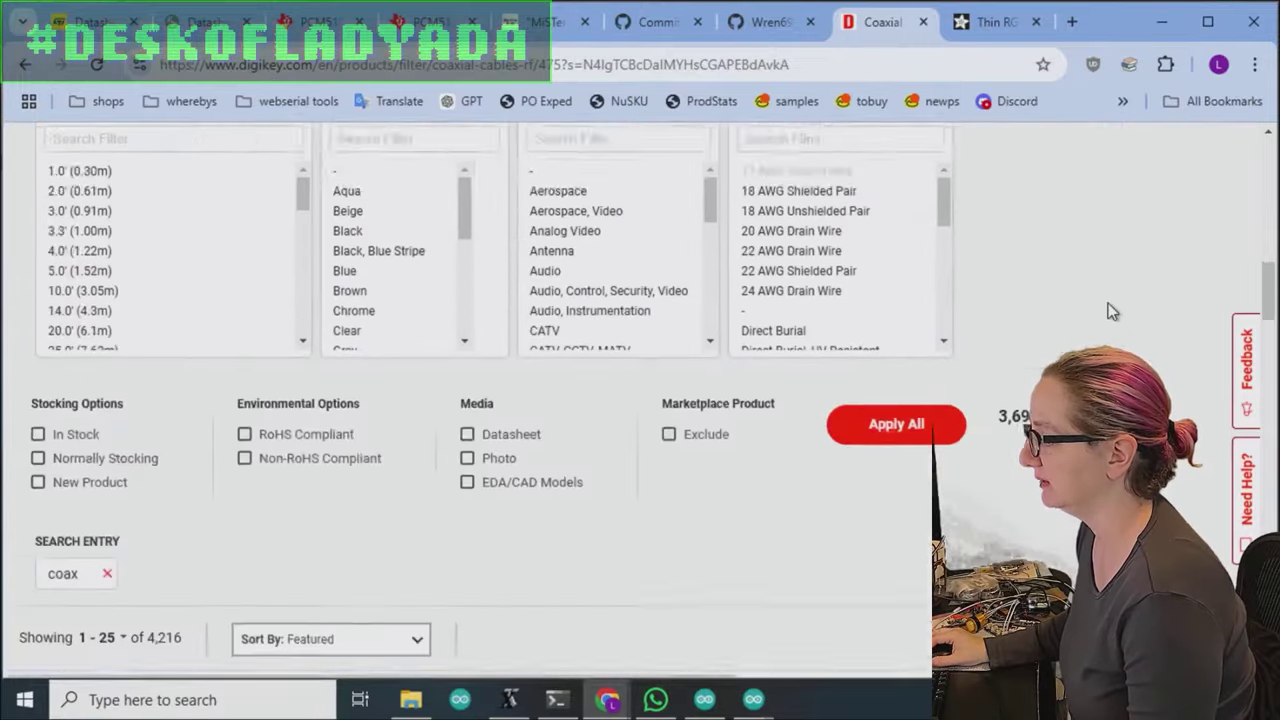
left_click(870, 322)
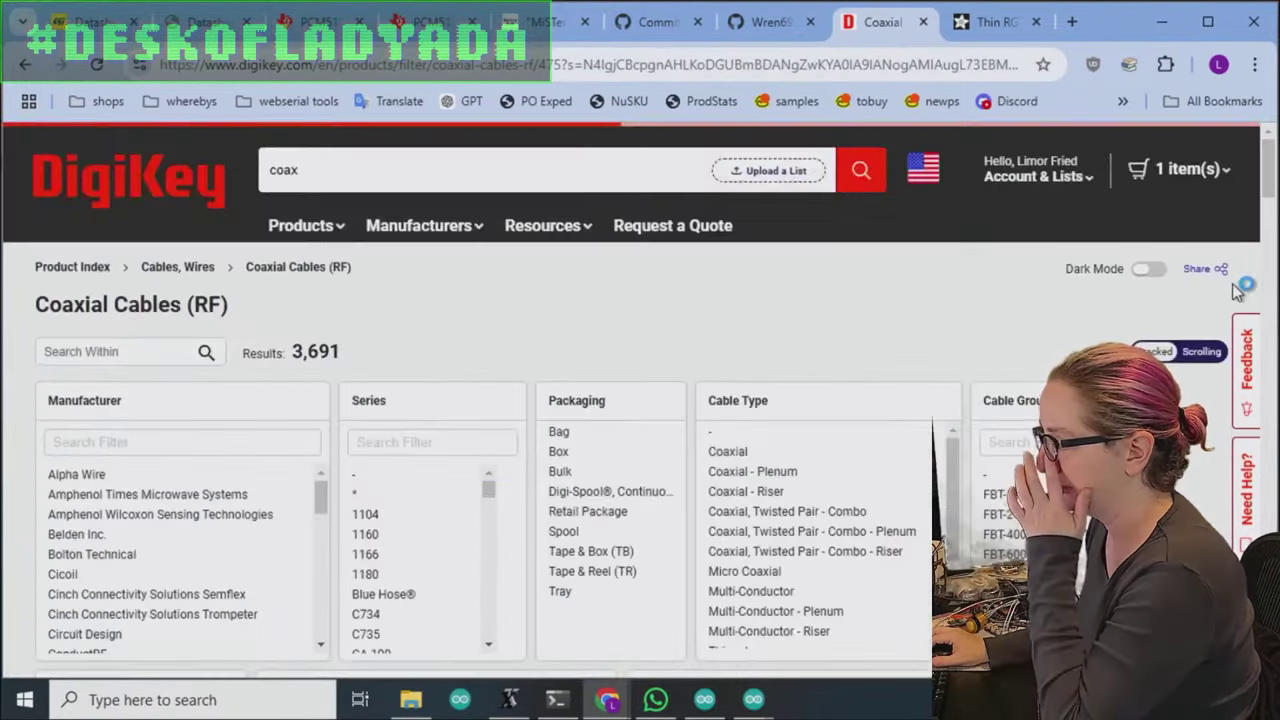
scroll(1237, 290, "down", 9)
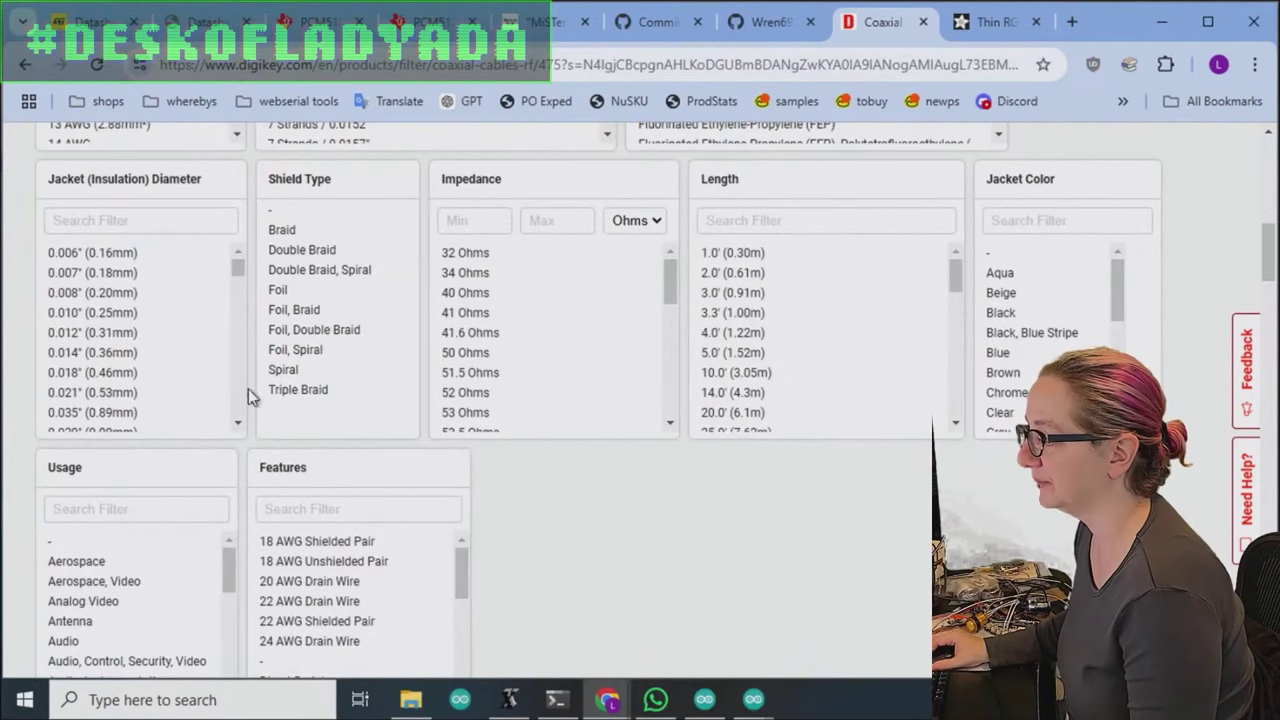
scroll(757, 434, "up", 3)
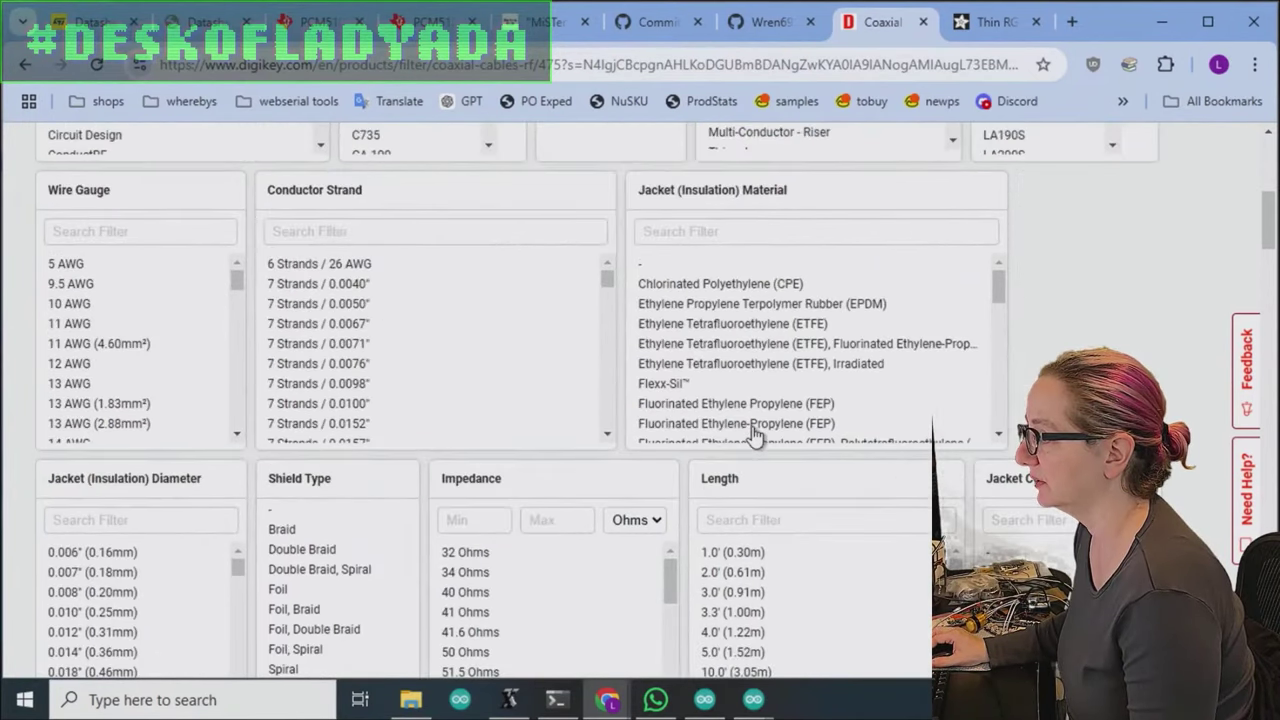
scroll(757, 434, "up", 1)
left_click_drag(607, 378, 607, 500)
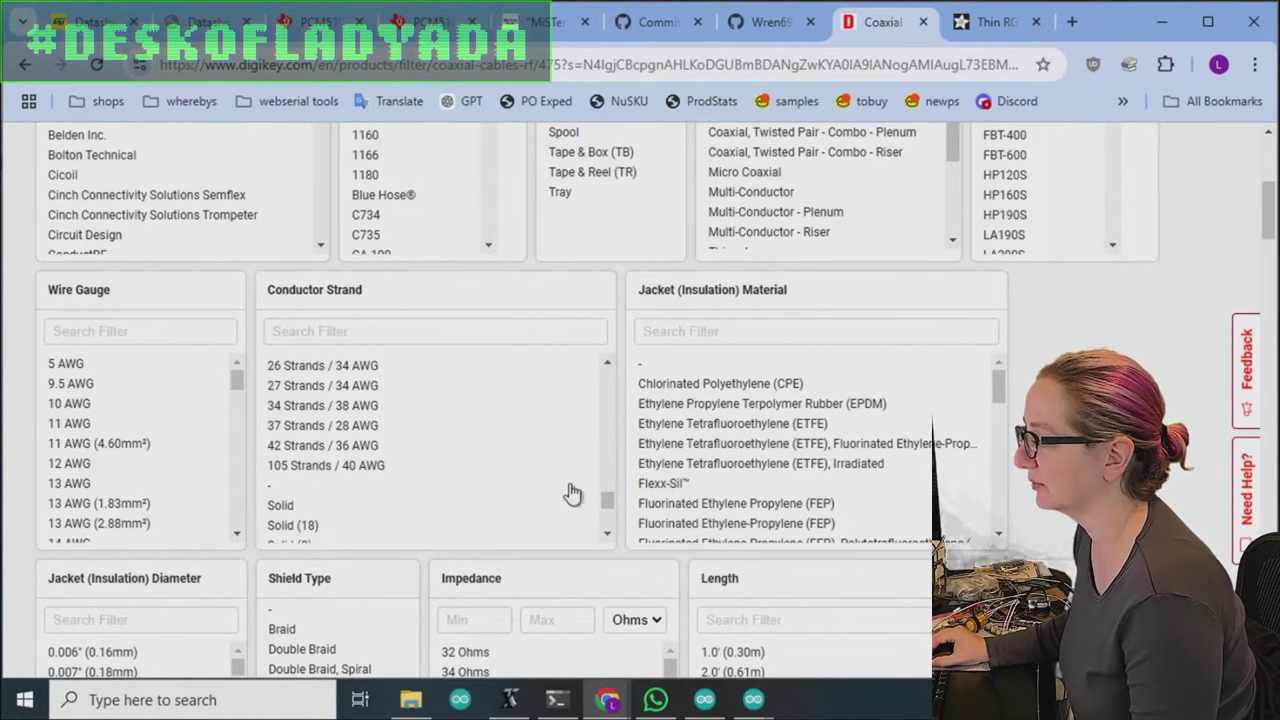
left_click_drag(609, 509, 603, 434)
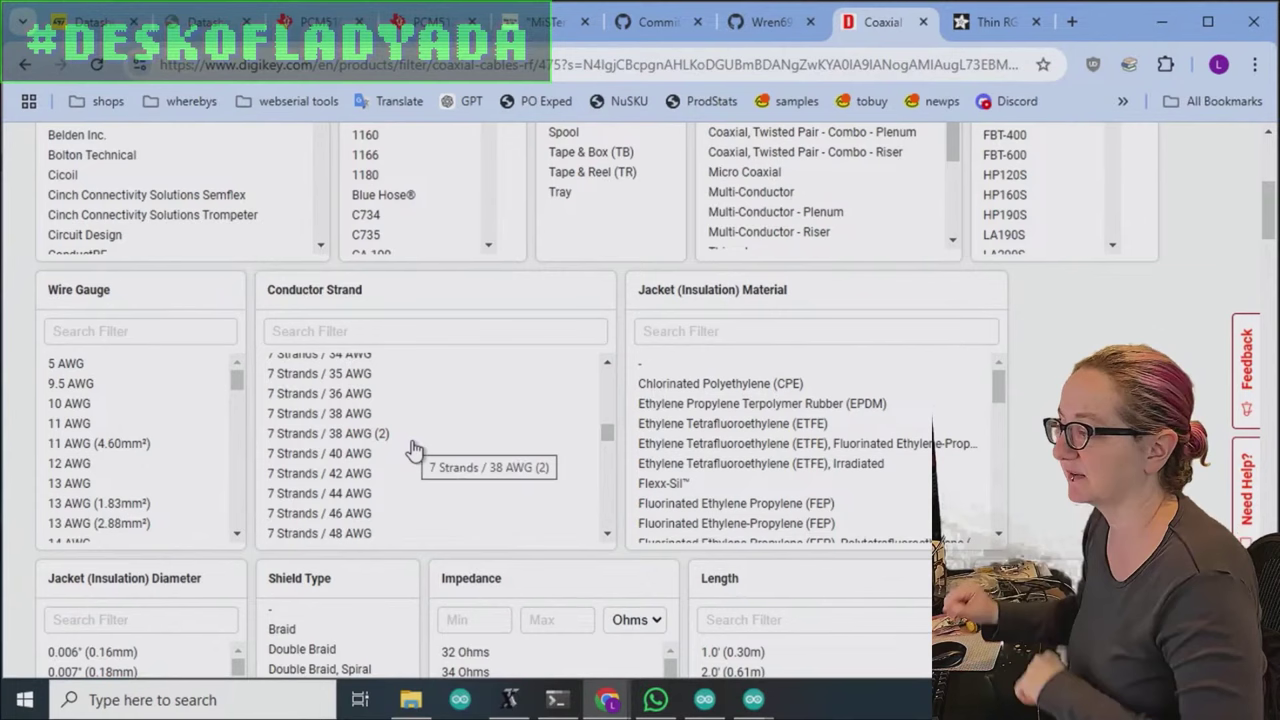
scroll(97, 437, "down", 1)
scroll(95, 431, "down", 4)
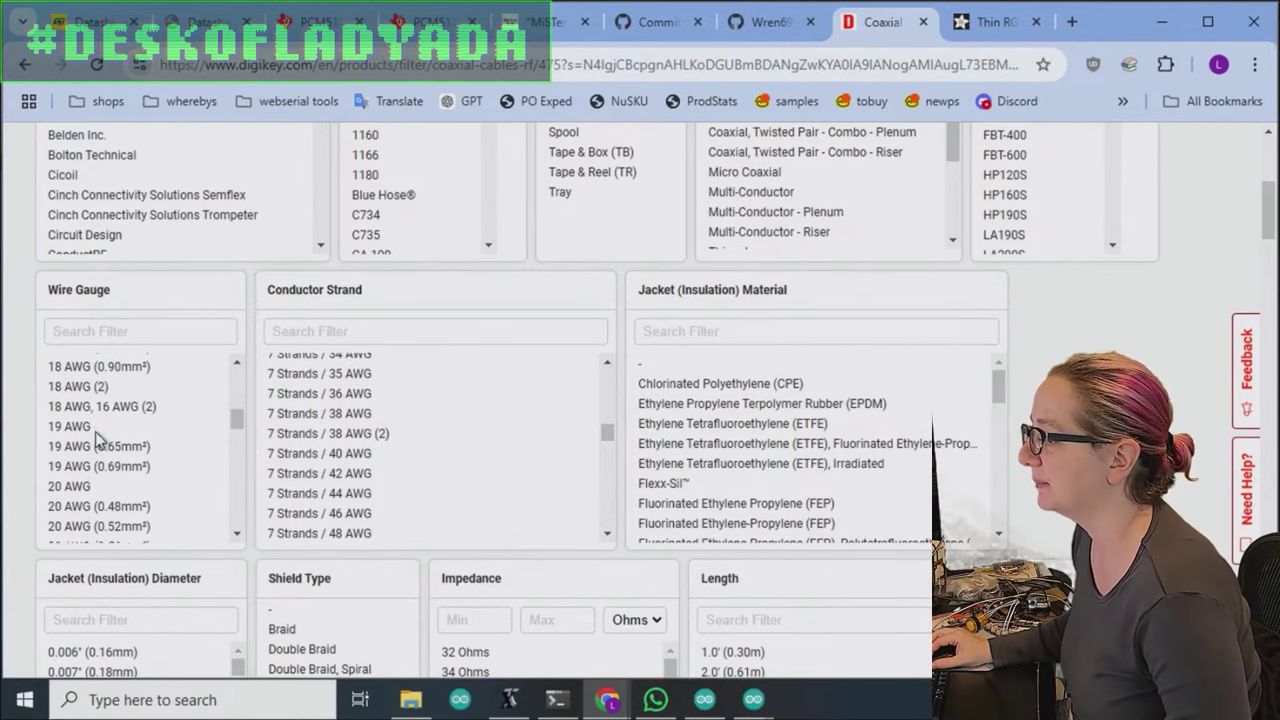
scroll(97, 433, "up", 5)
scroll(1109, 329, "up", 3)
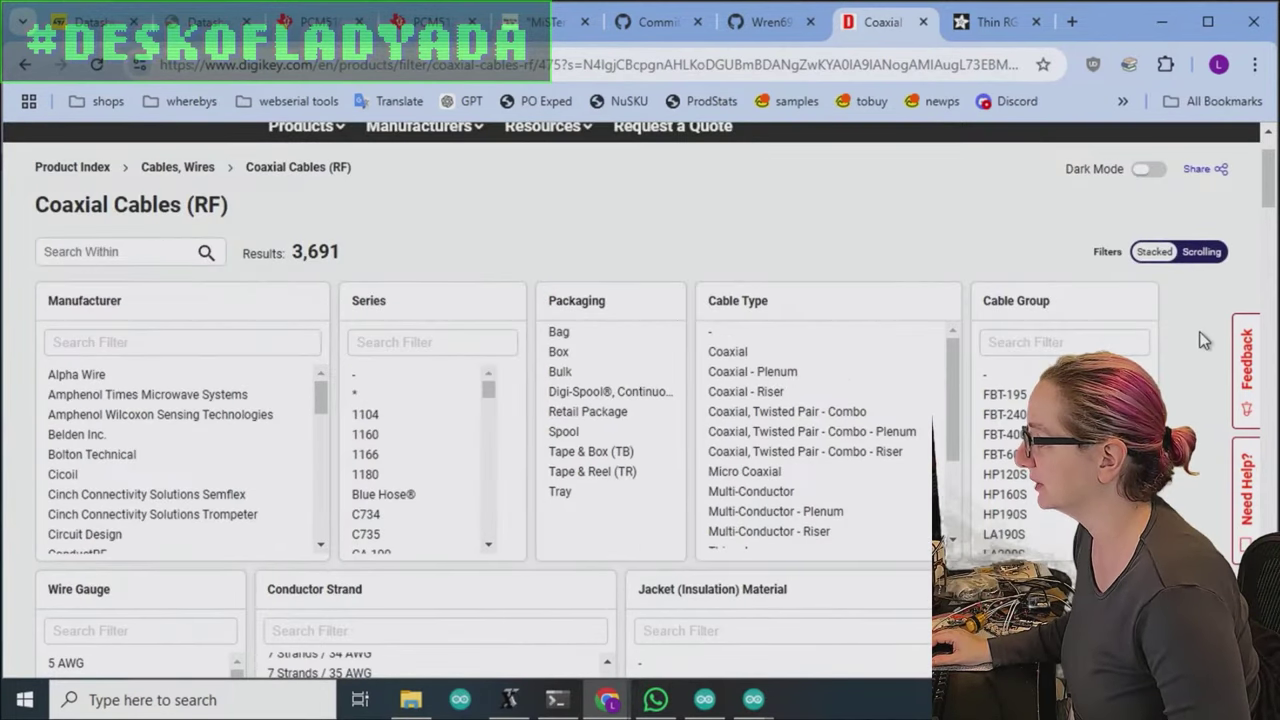
scroll(1203, 340, "down", 5)
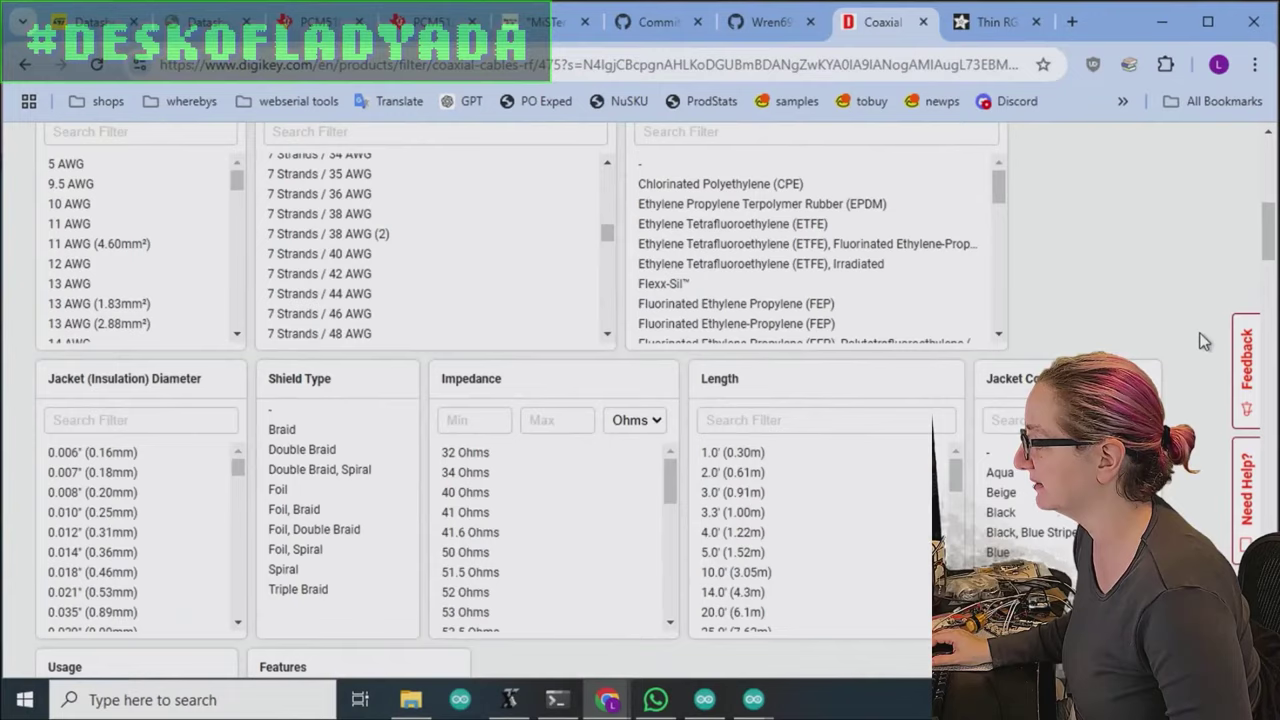
scroll(1203, 340, "down", 5)
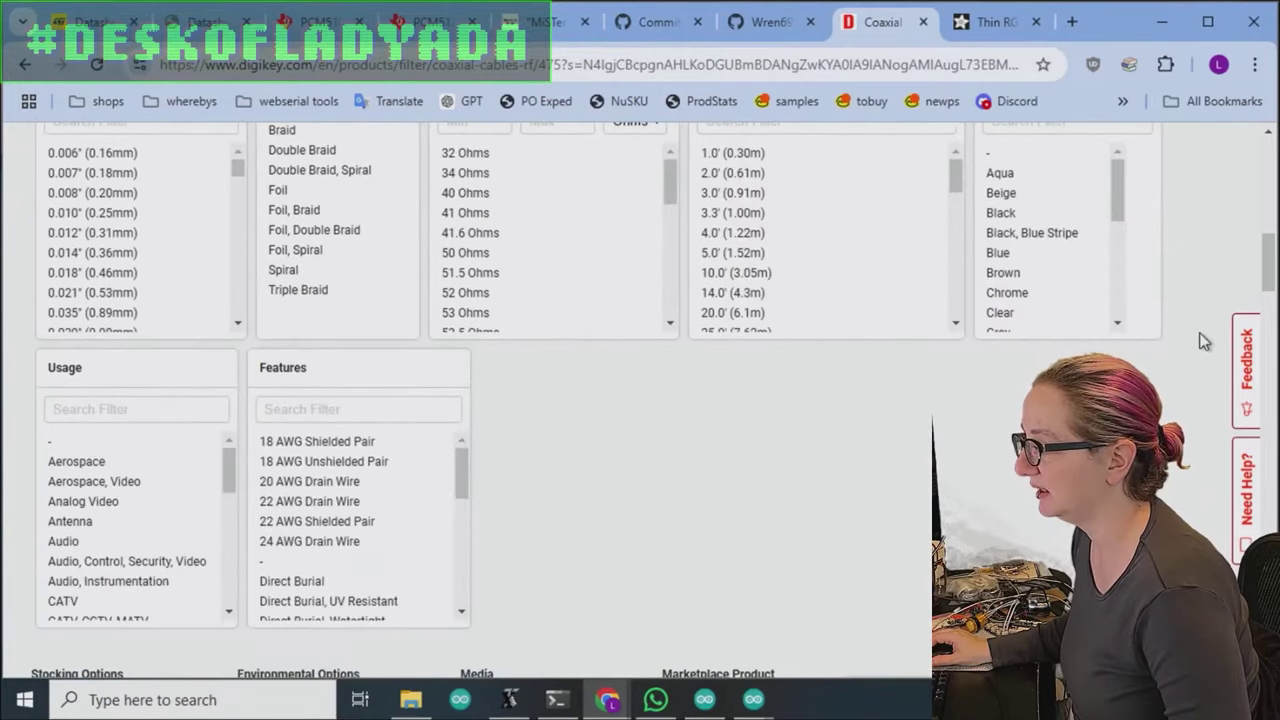
scroll(1203, 340, "up", 4)
scroll(1203, 340, "up", 2)
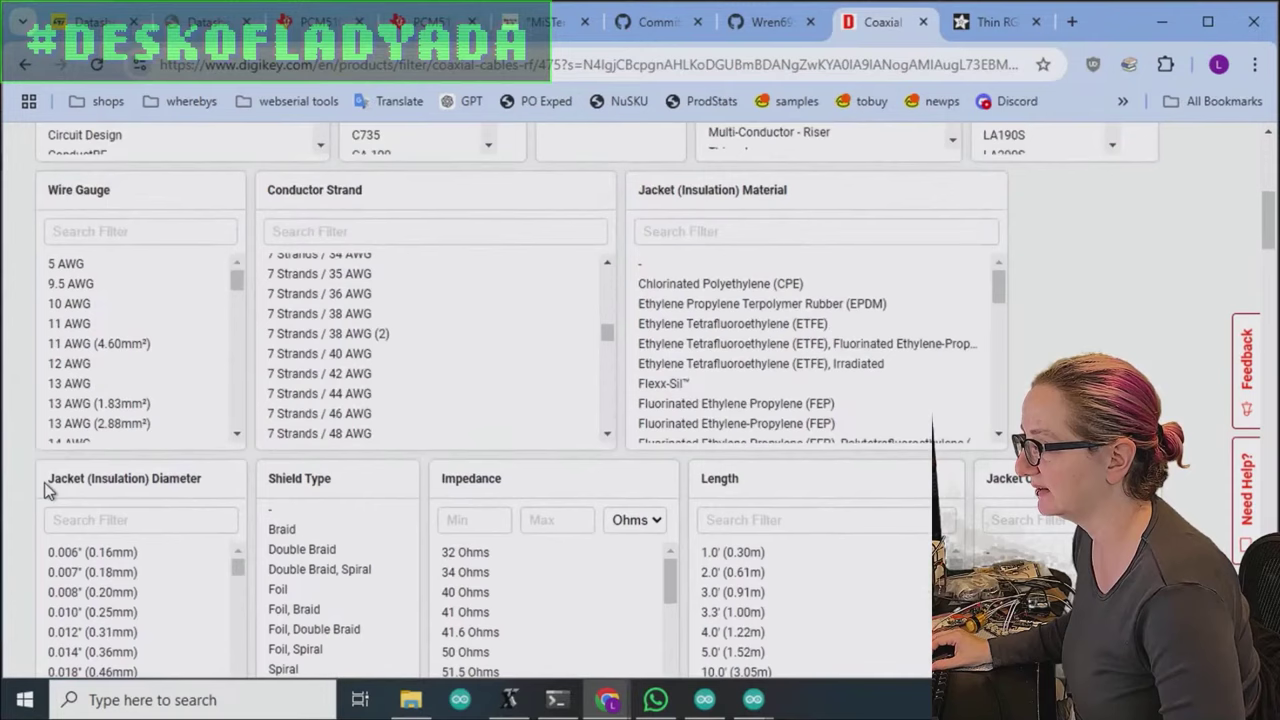
scroll(88, 422, "down", 1)
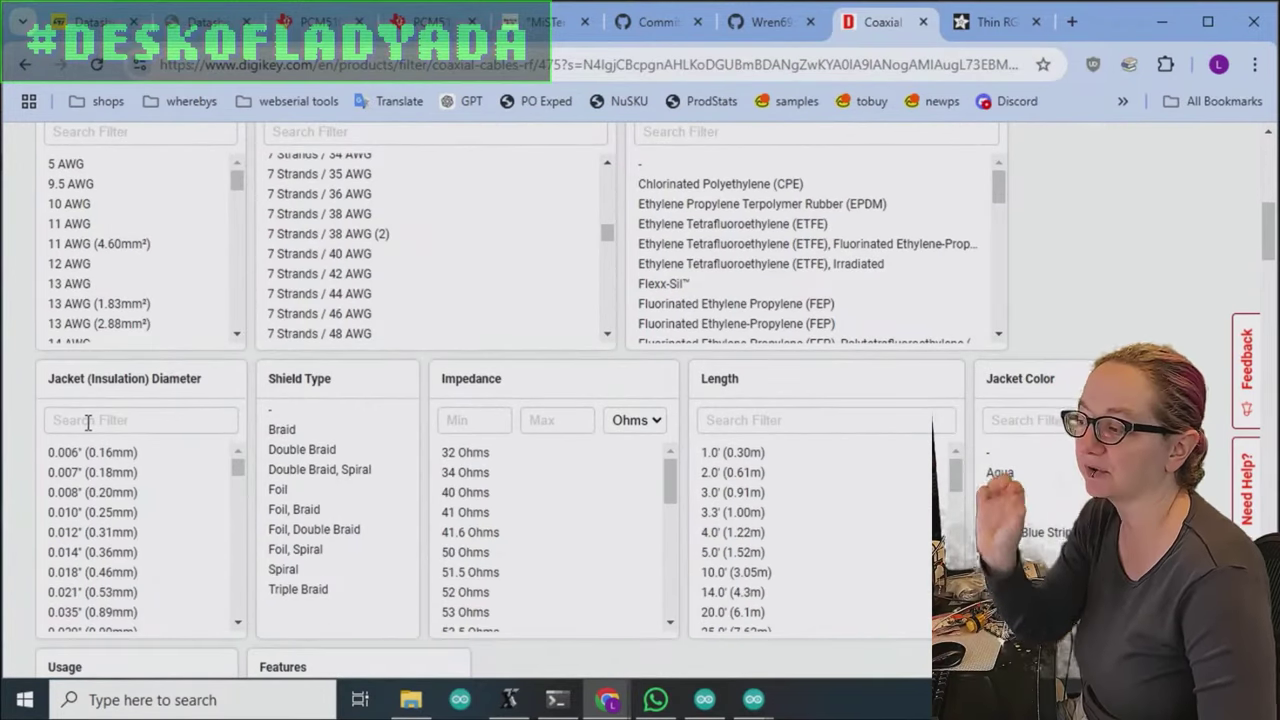
Select Jacket (Insulation) Diameter values 0.006" through 0.055", narrowing pending matches to 55.
left_click(178, 456)
scroll(174, 532, "down", 4)
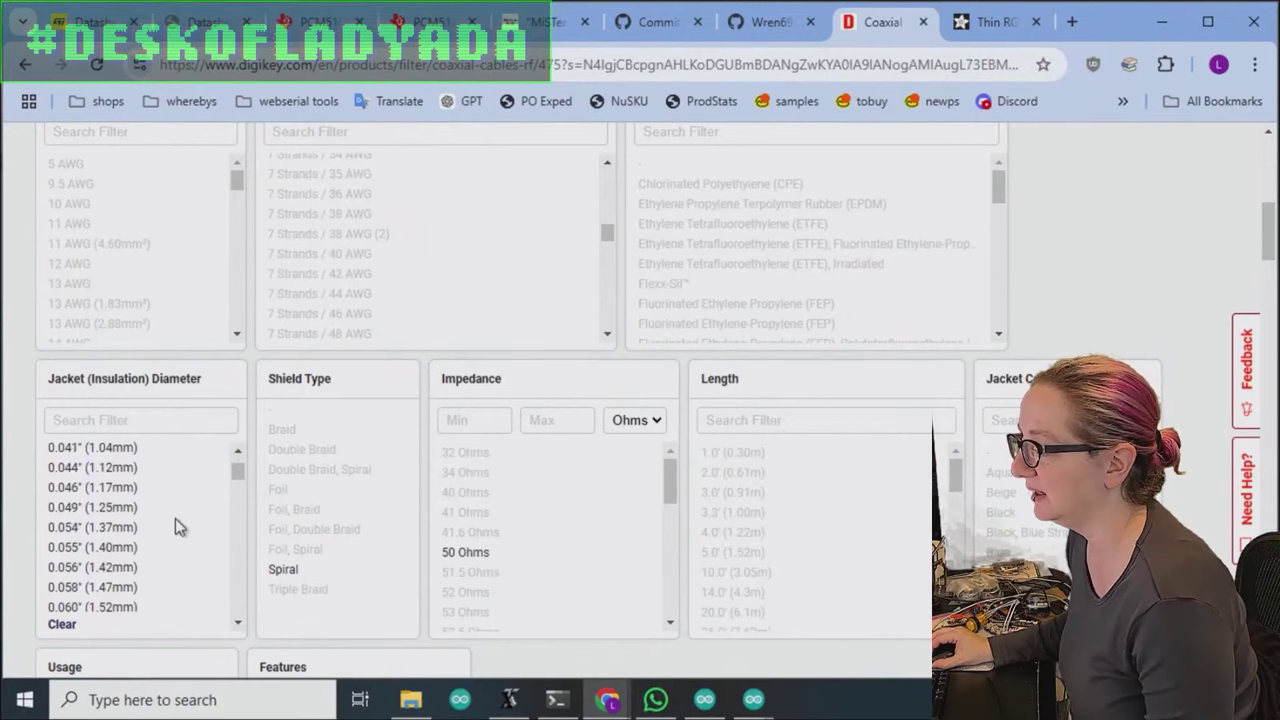
left_click(140, 552, "shift")
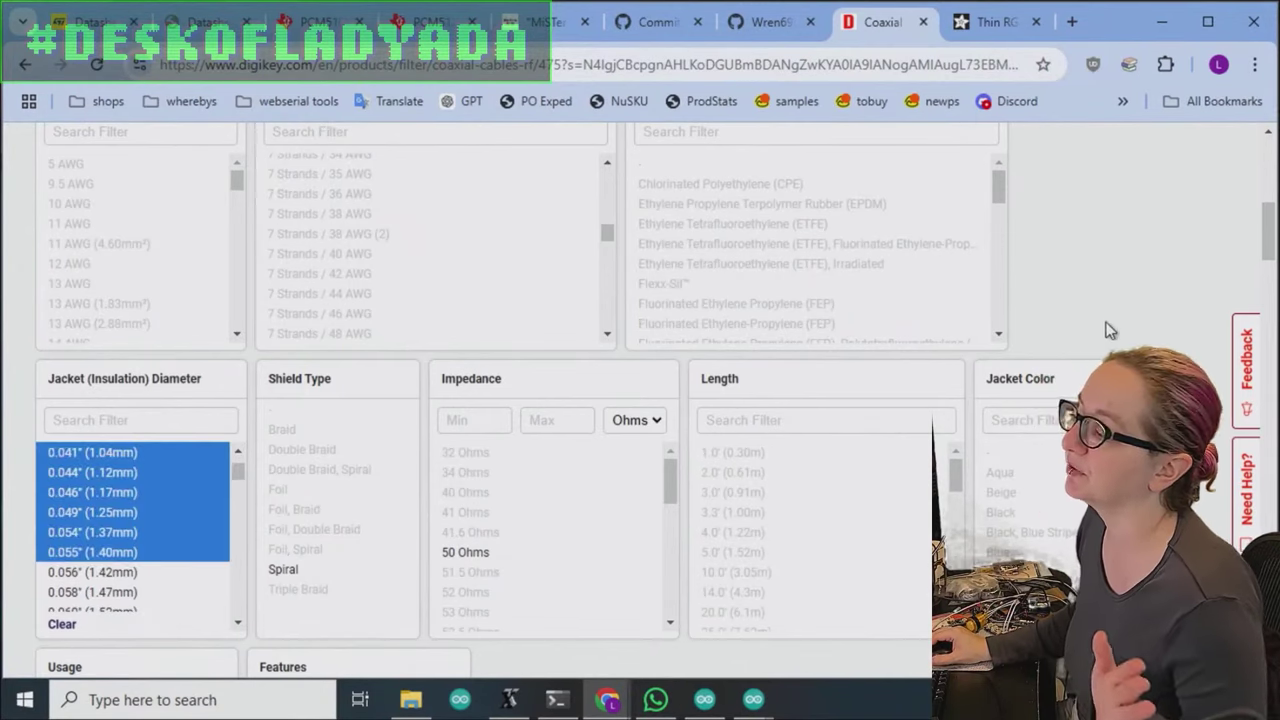
scroll(1172, 278, "up", 2)
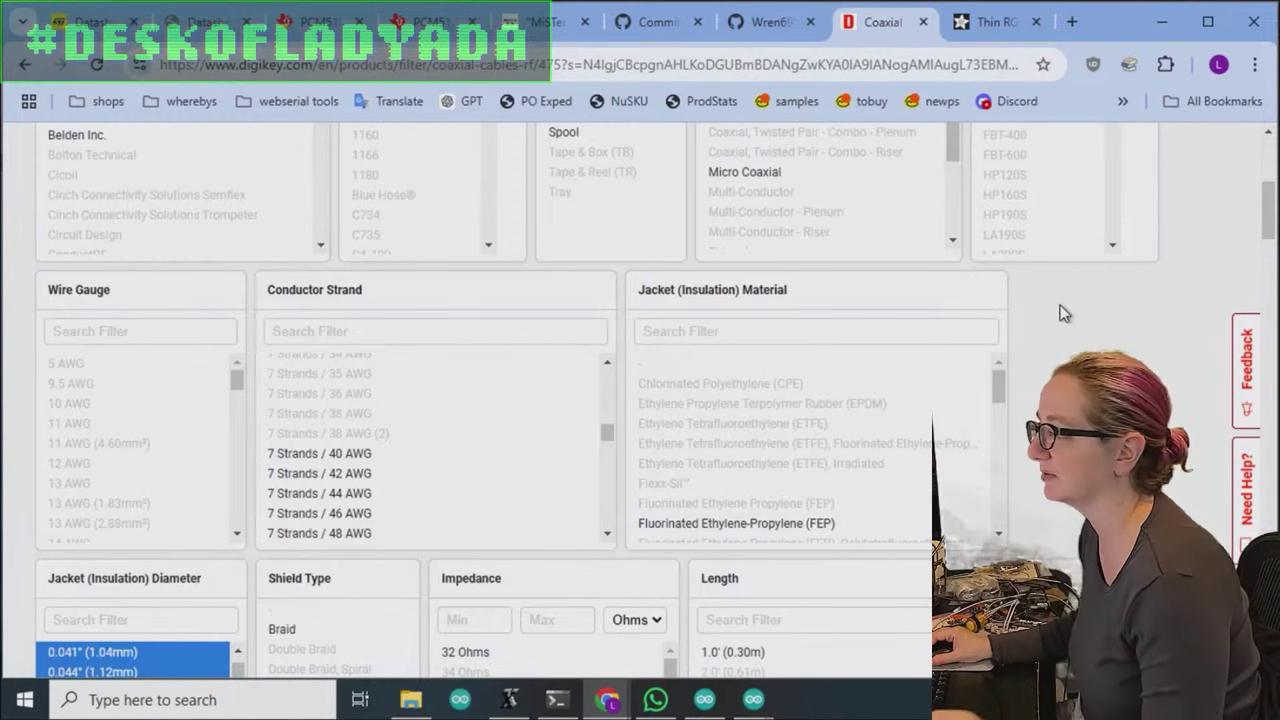
scroll(1123, 266, "up", 4)
scroll(1186, 369, "down", 10)
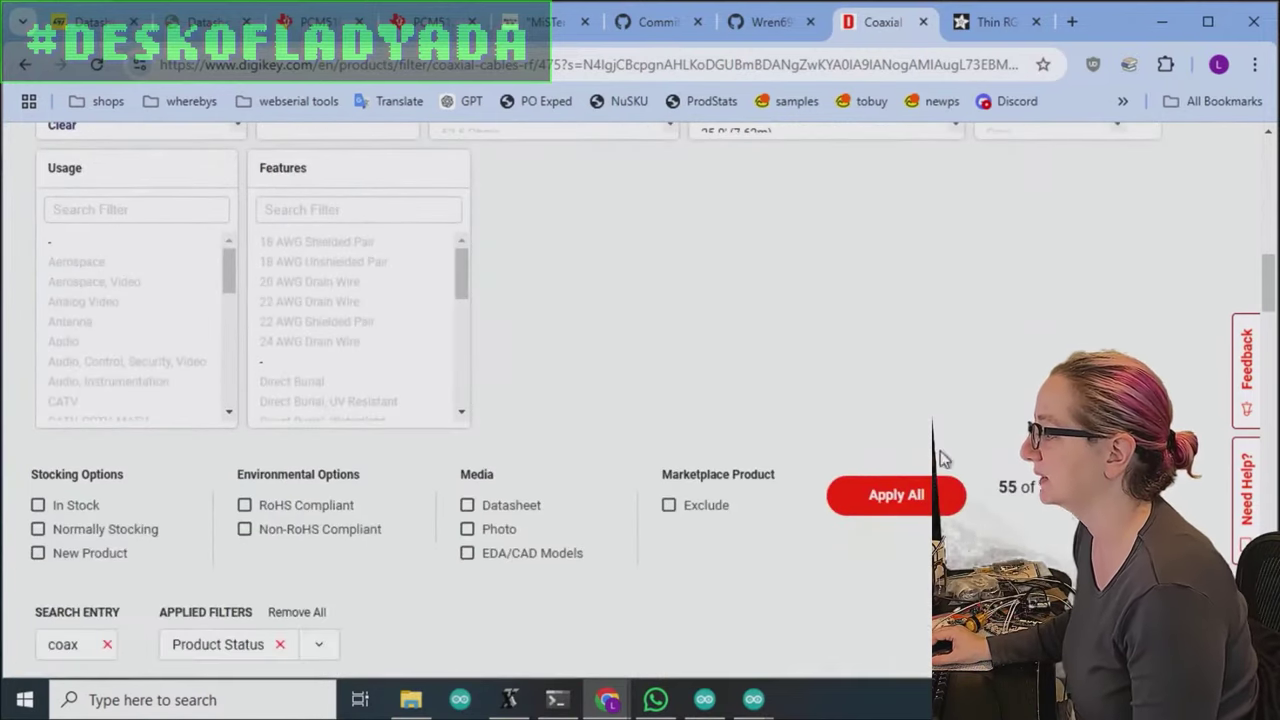
Apply the jacket diameter filter and exclude marketplace products from the results.
left_click(880, 492)
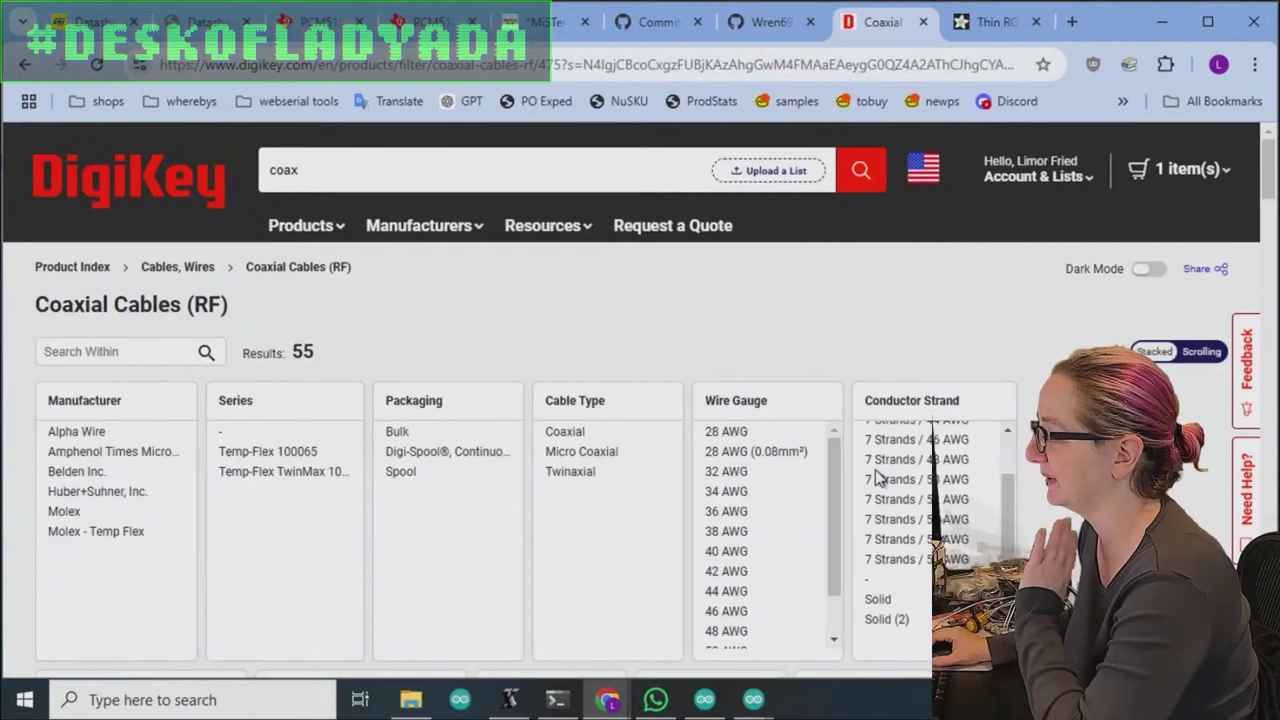
scroll(1145, 375, "down", 3)
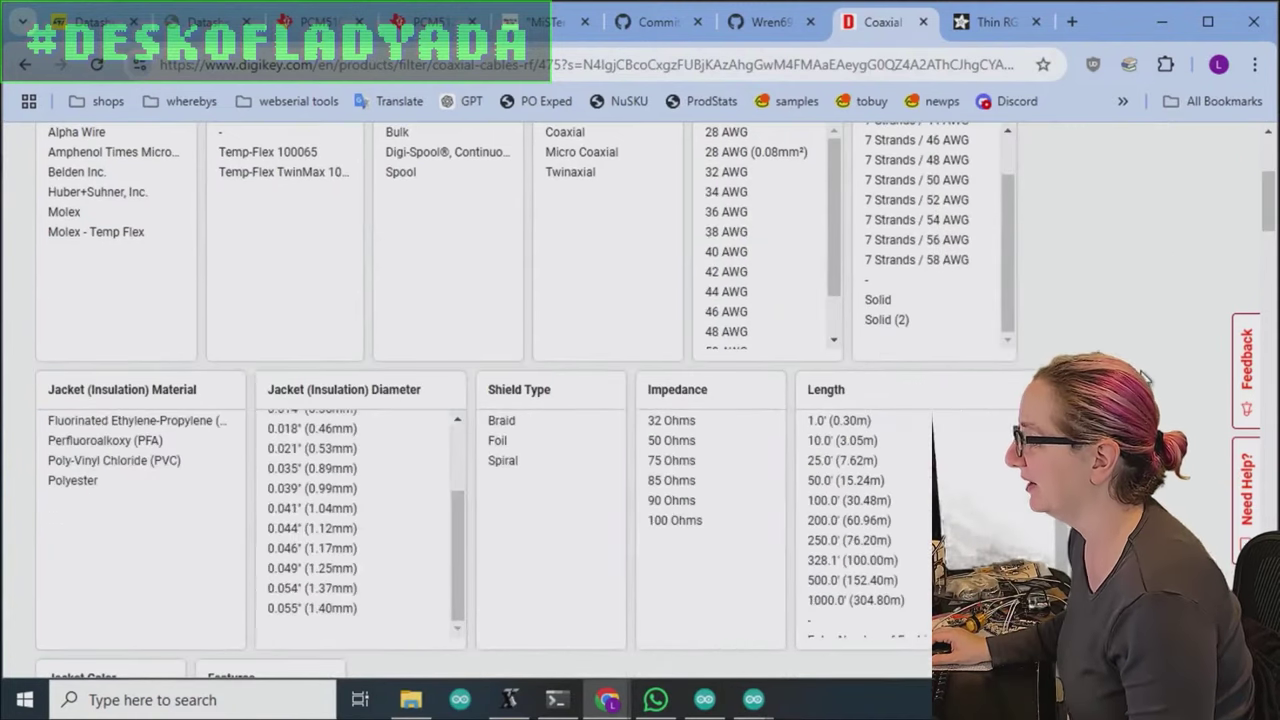
scroll(1145, 375, "down", 2)
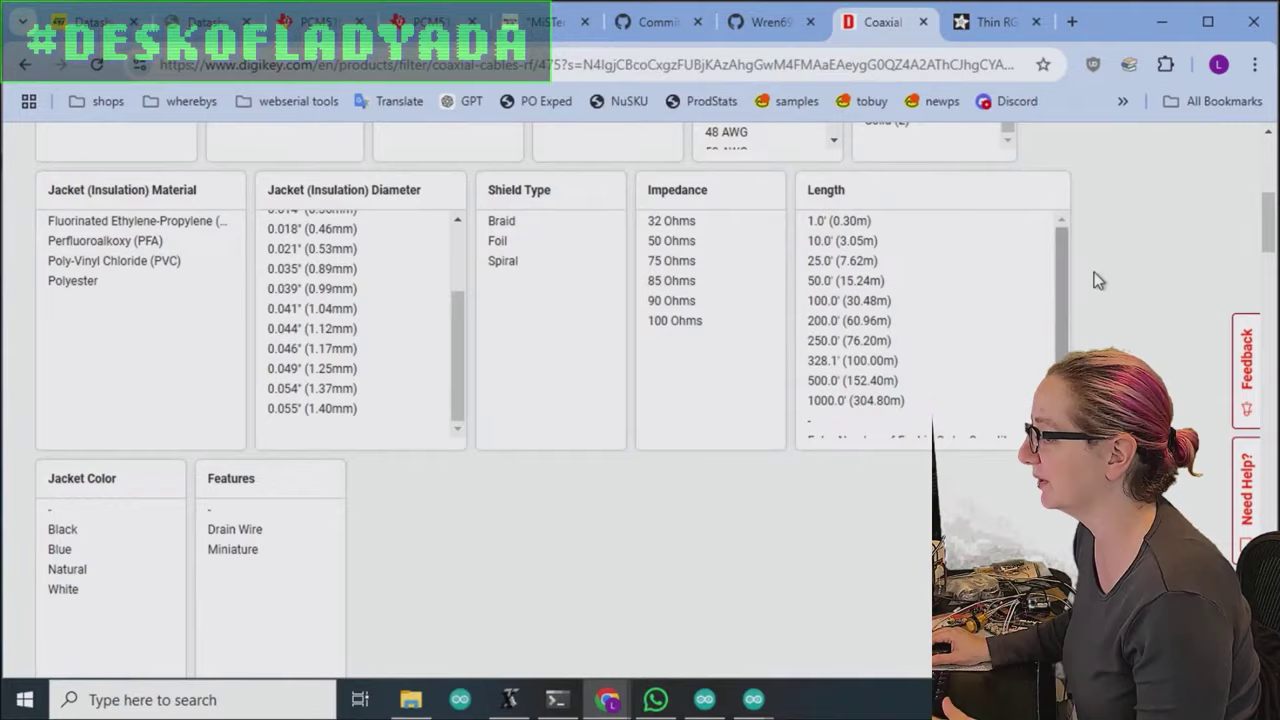
scroll(1109, 283, "down", 5)
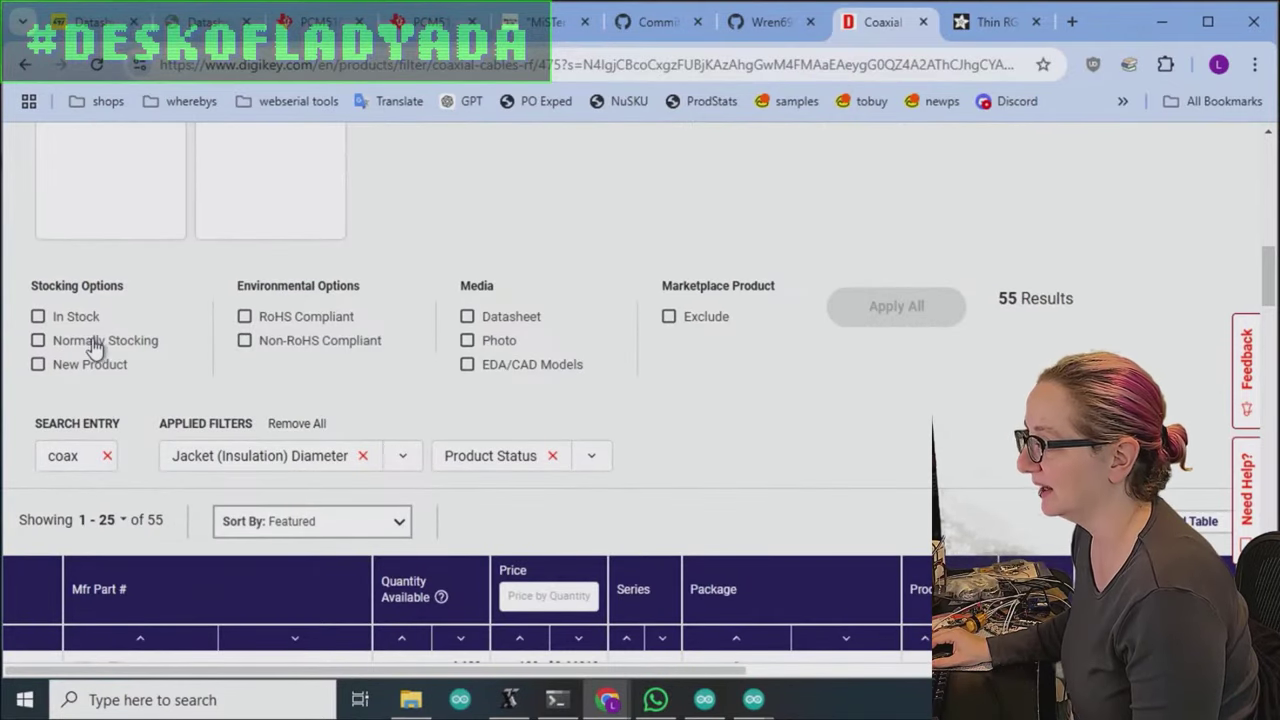
left_click(708, 318)
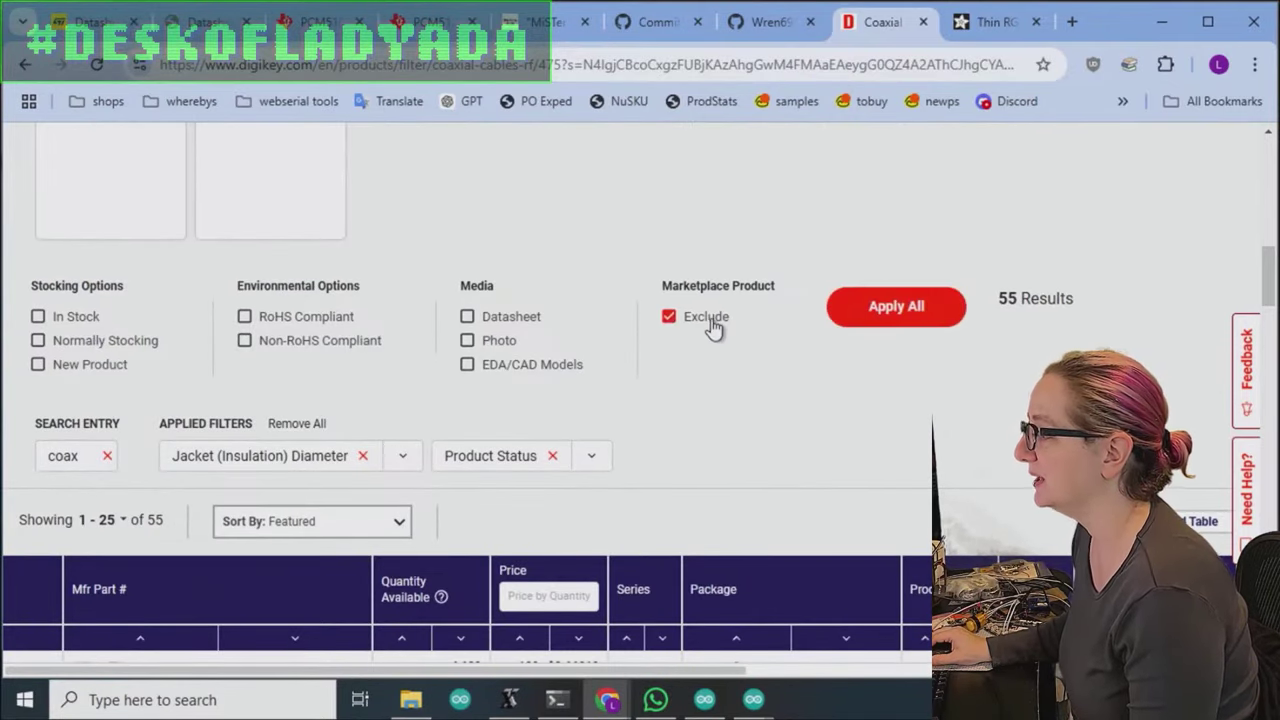
left_click(886, 318)
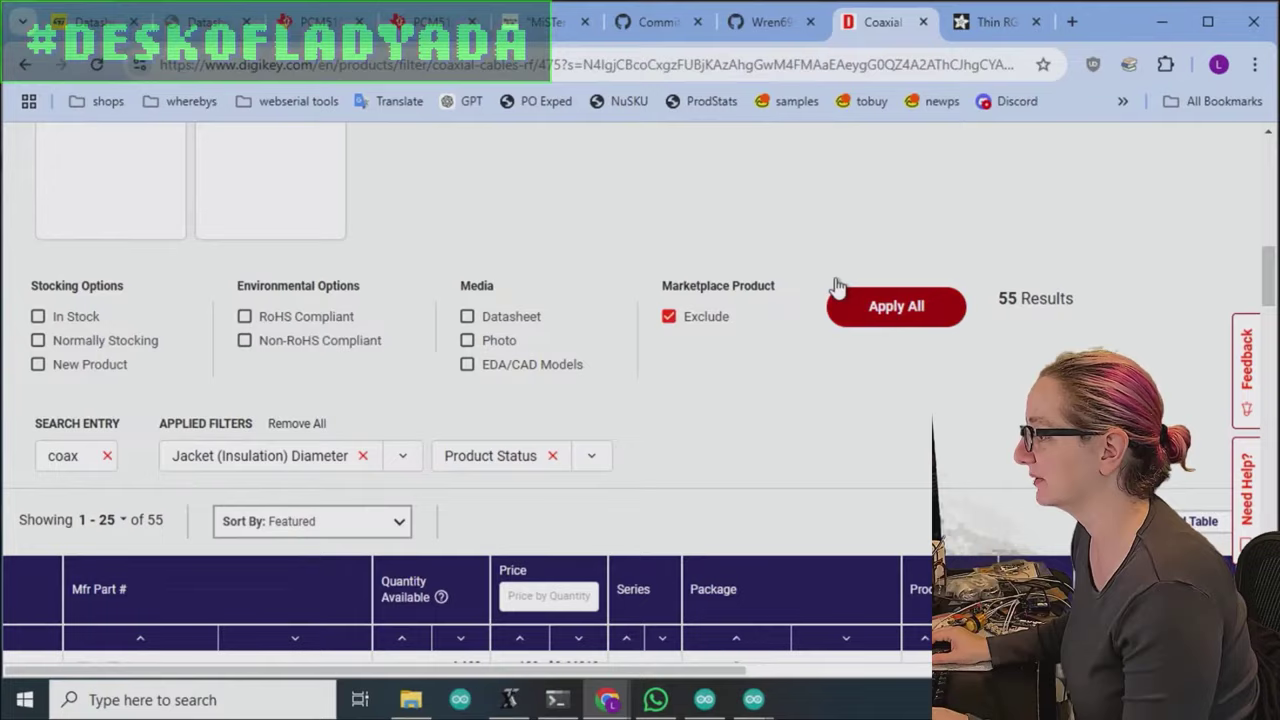
Keep only RoHS compliant cables, narrowing the results to 49.
scroll(710, 252, "down", 10)
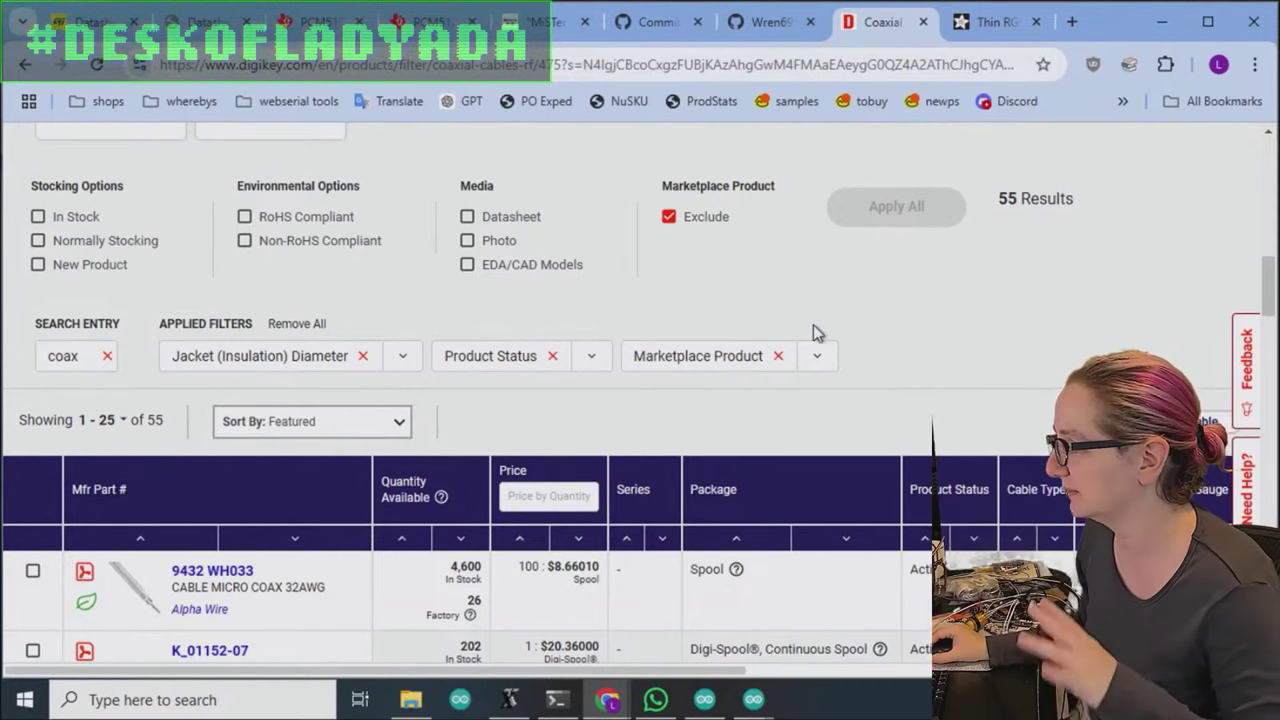
scroll(800, 340, "up", 3)
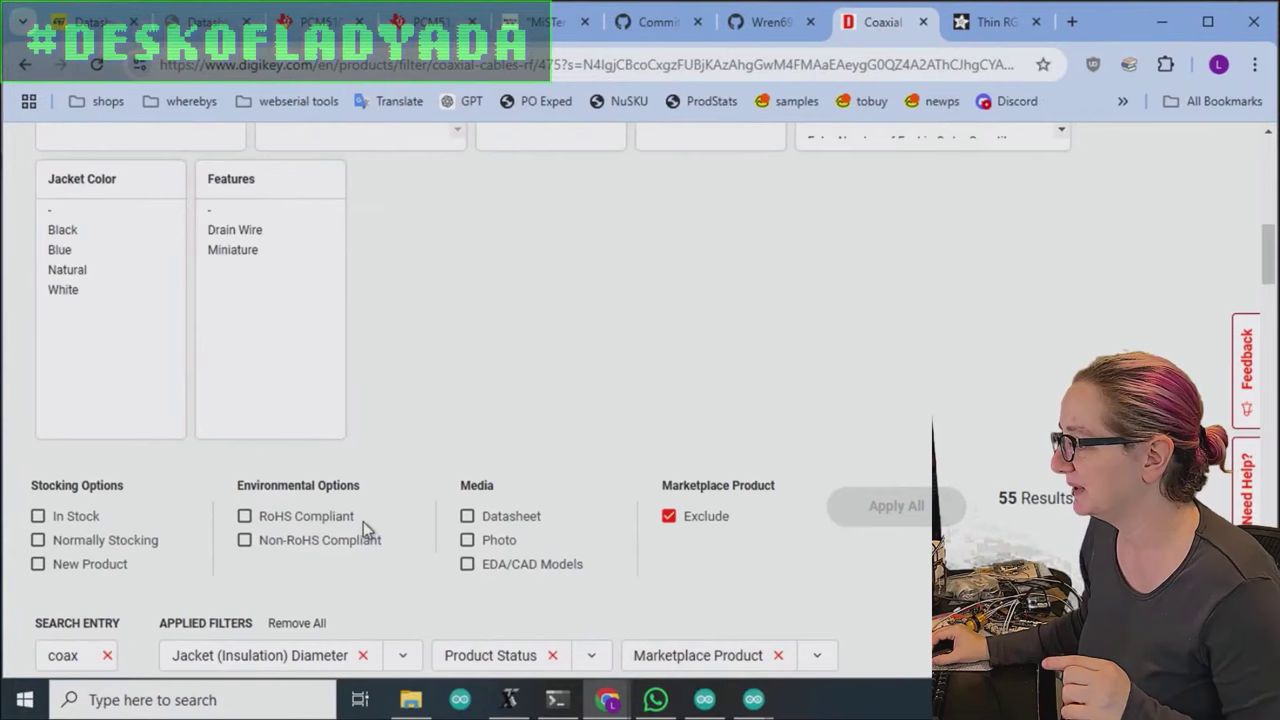
left_click(318, 517)
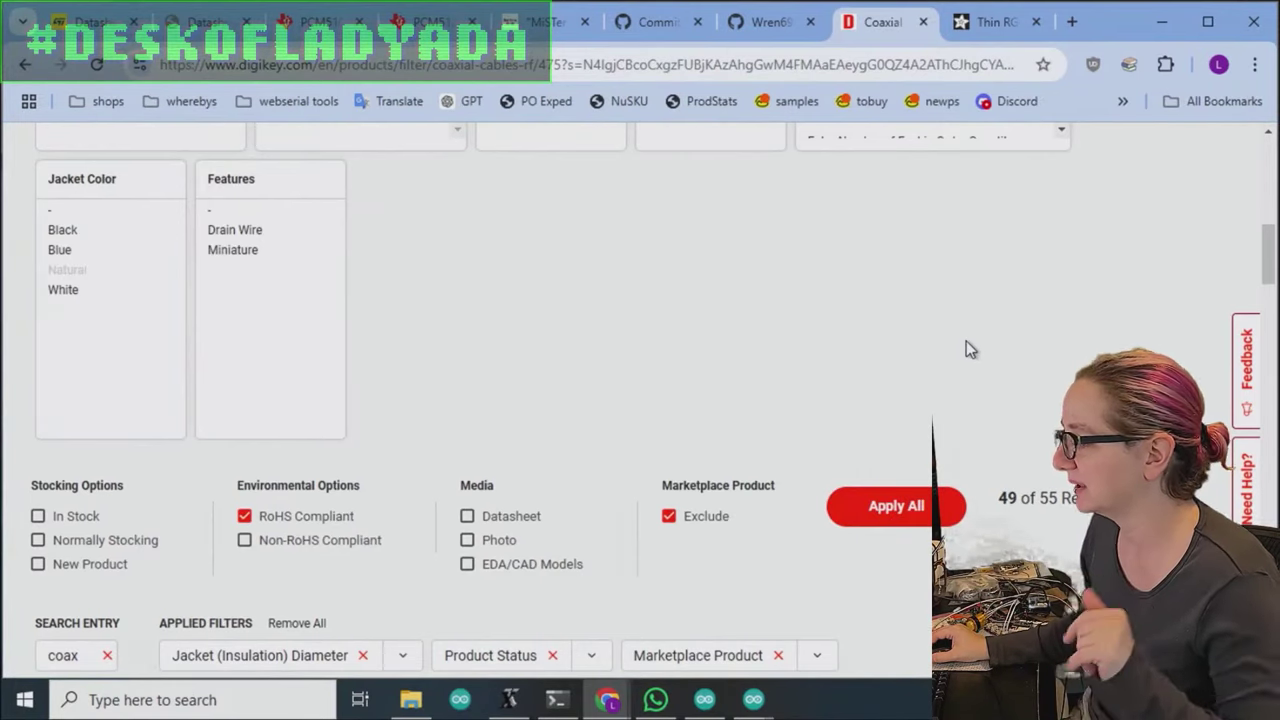
scroll(961, 327, "down", 8)
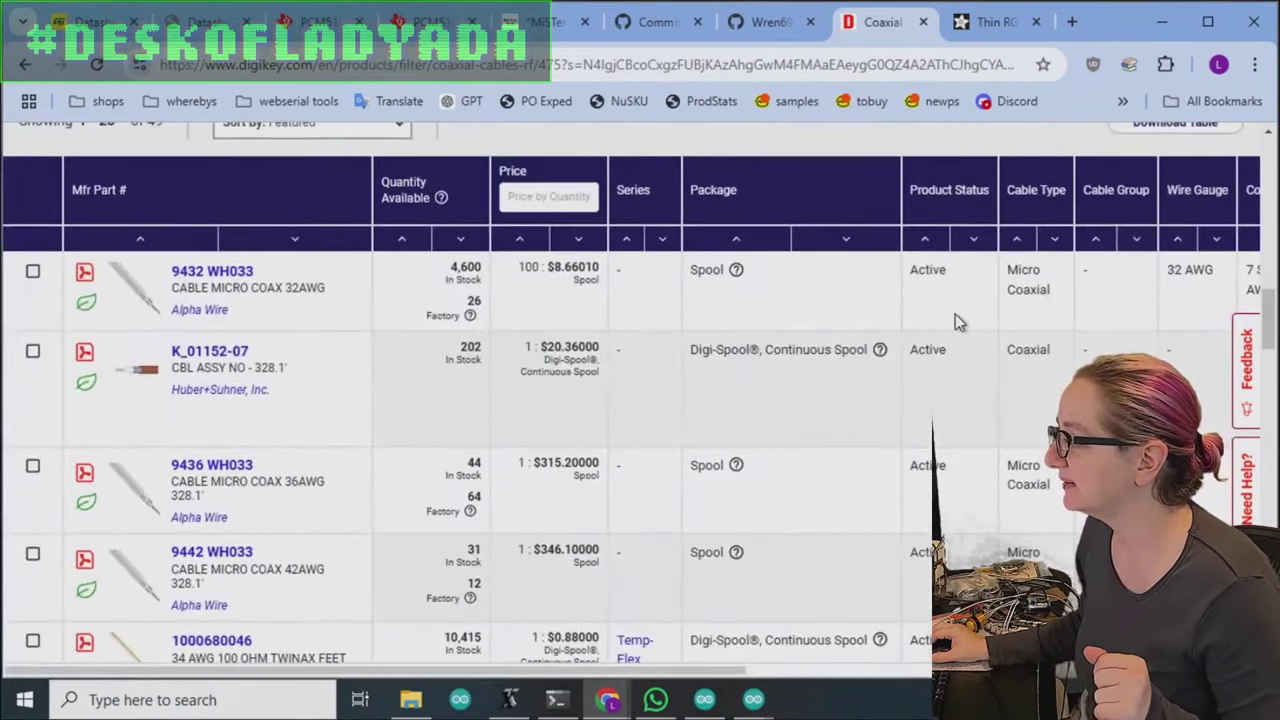
mouse_move(140, 288)
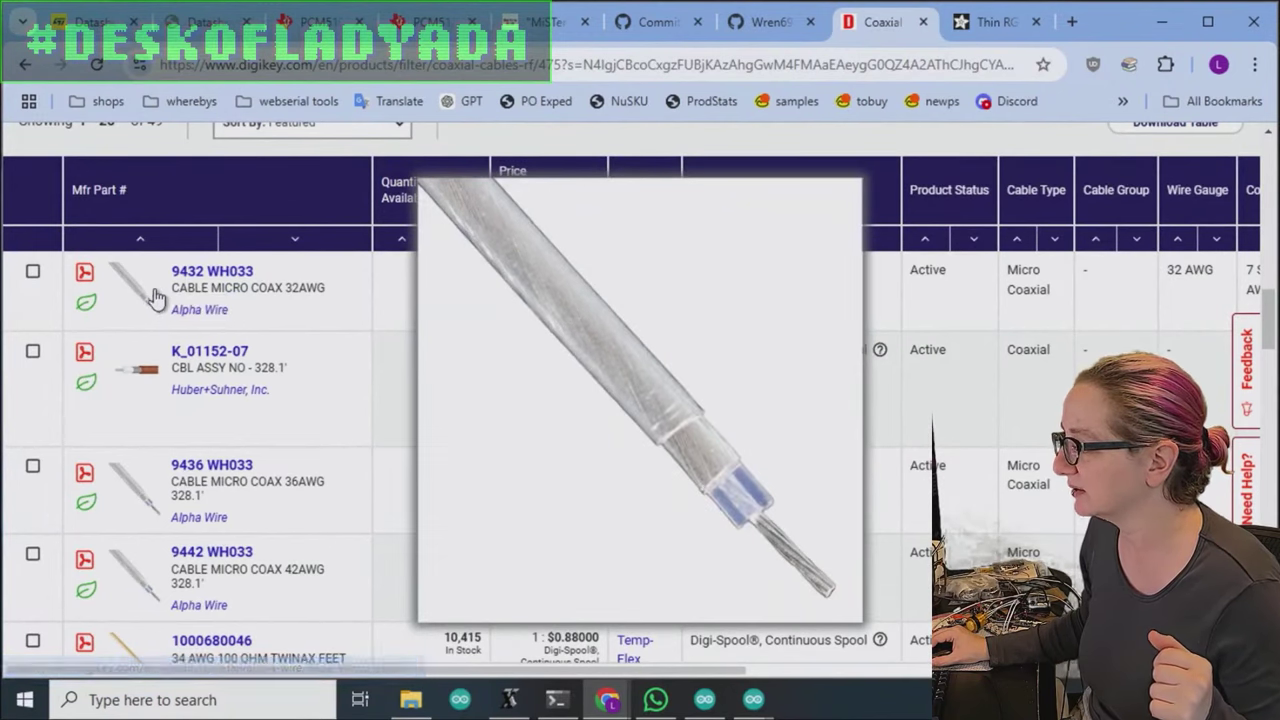
mouse_move(145, 372)
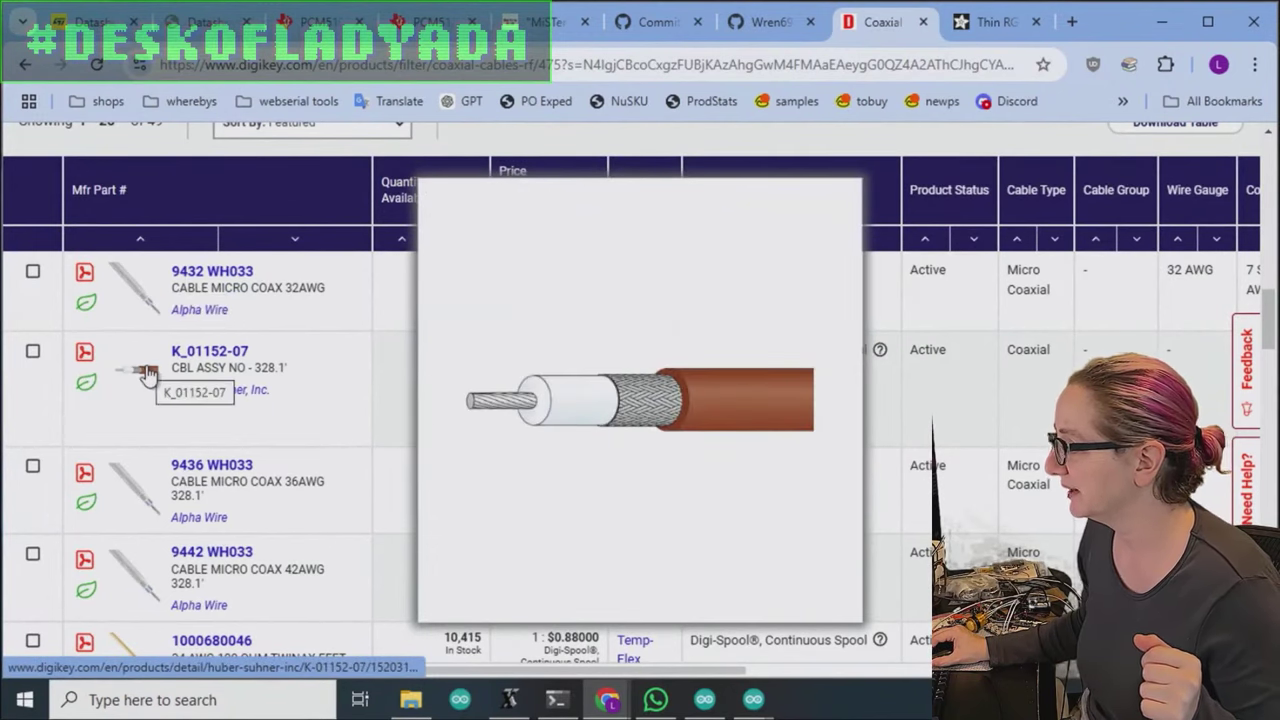
mouse_move(148, 498)
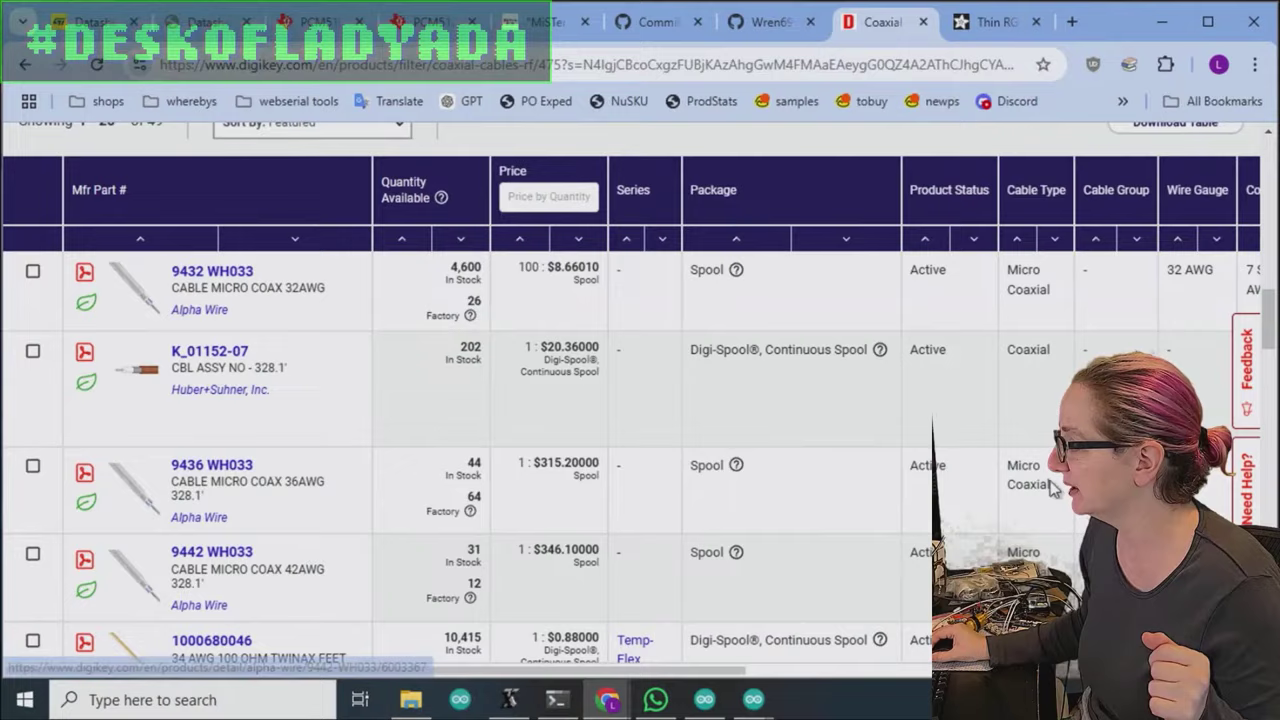
scroll(1020, 463, "down", 3)
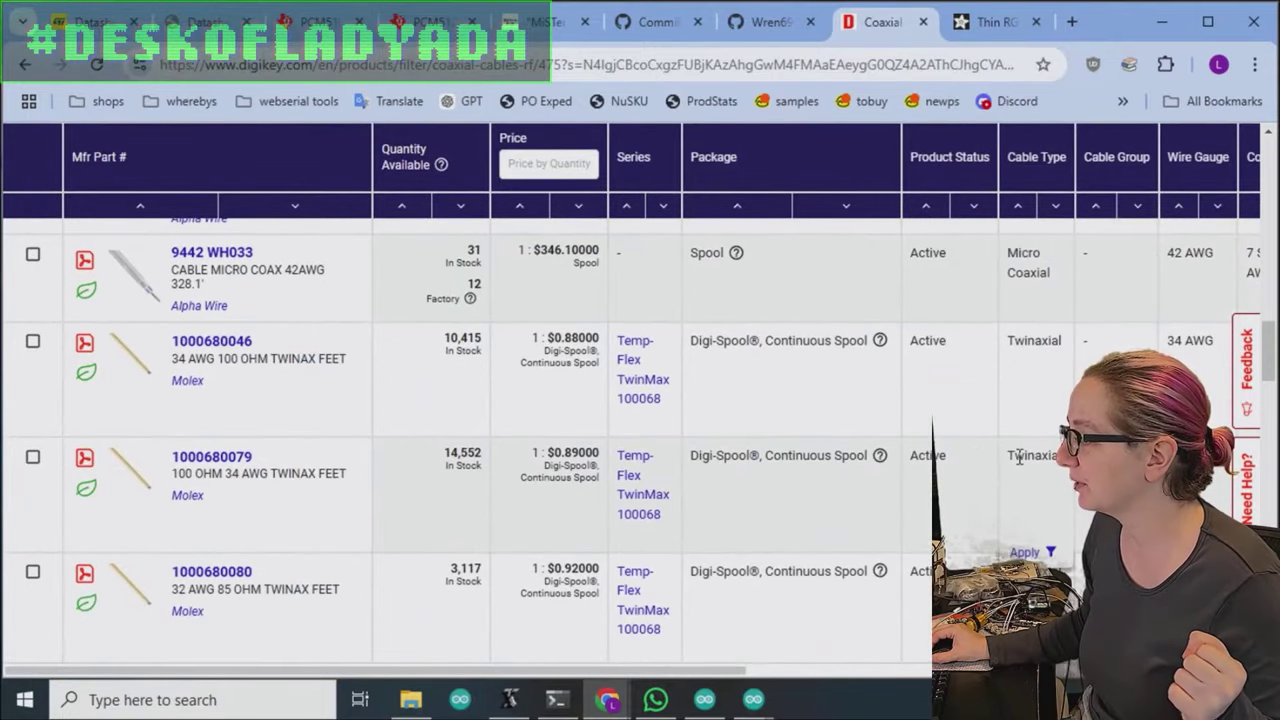
scroll(1019, 452, "up", 1)
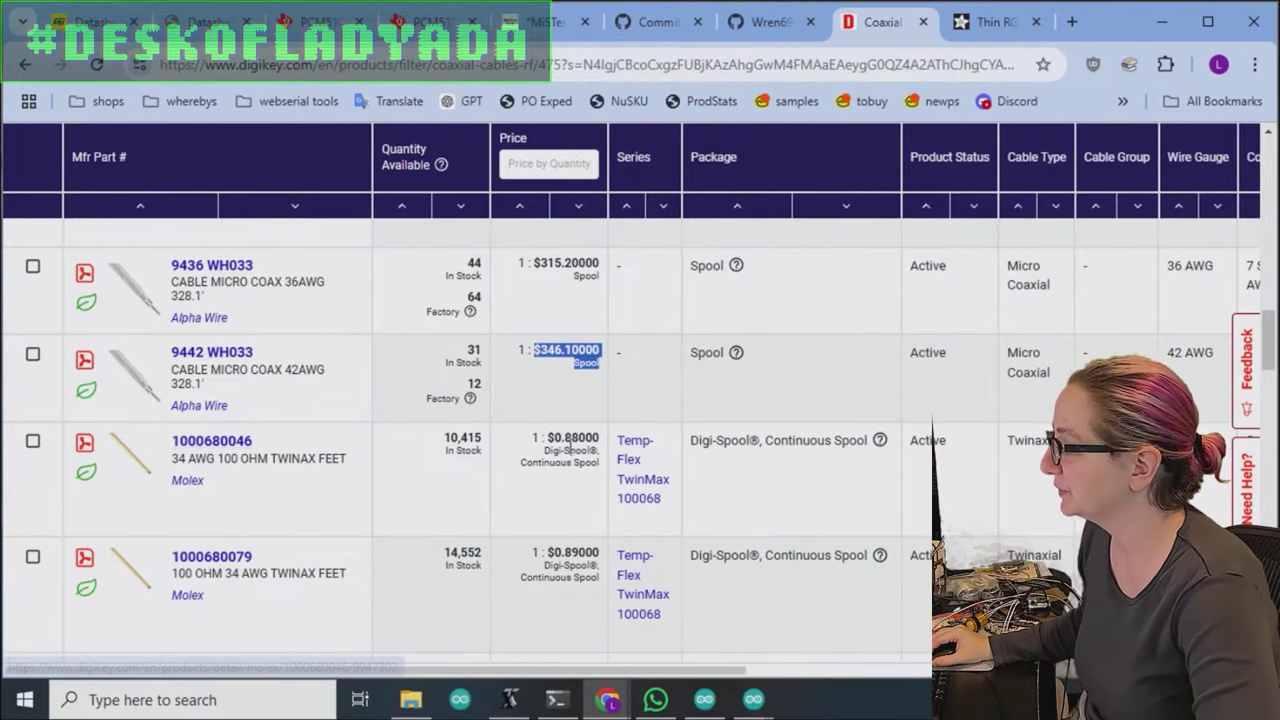
left_click(452, 446)
left_click_drag(572, 441, 590, 468)
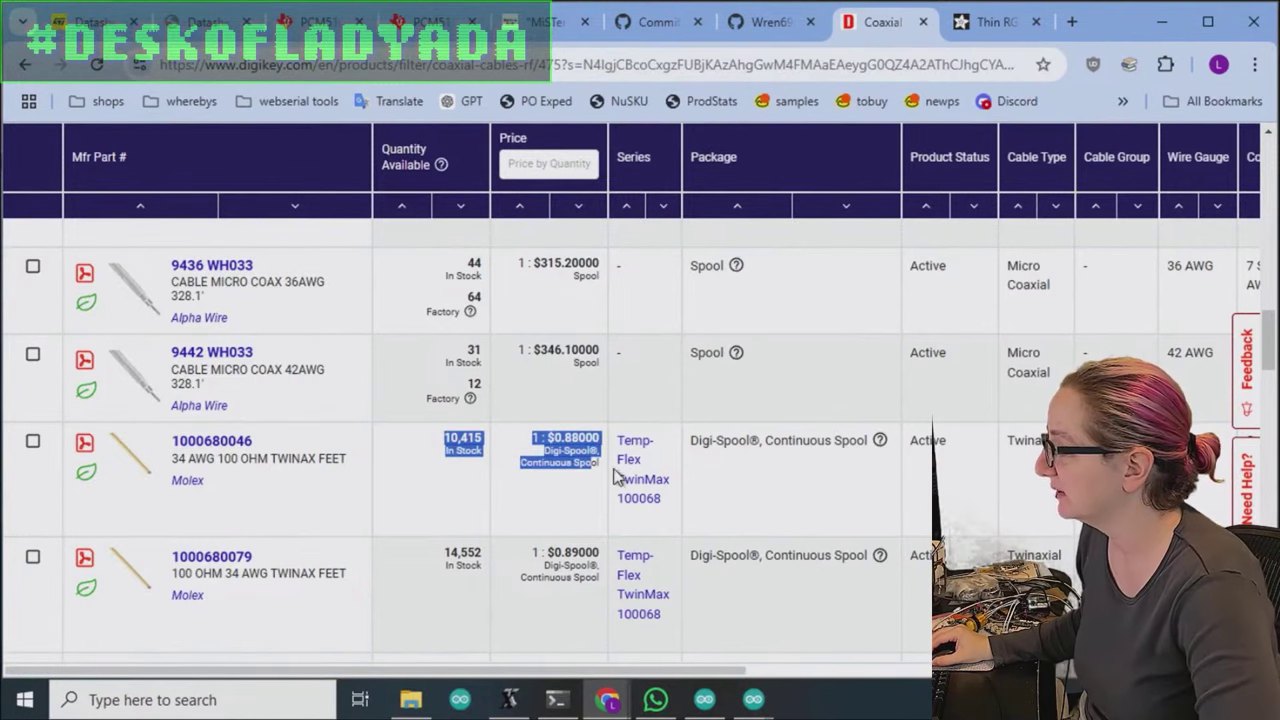
left_click(211, 442)
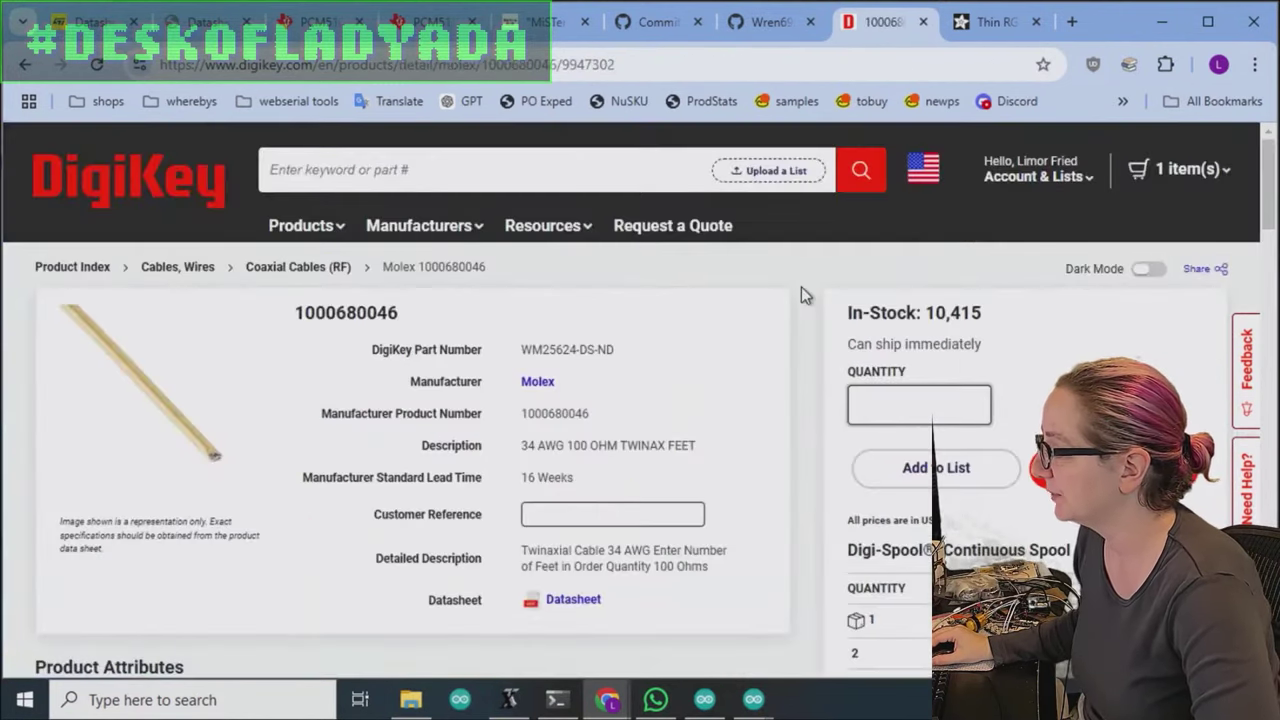
scroll(699, 318, "down", 1)
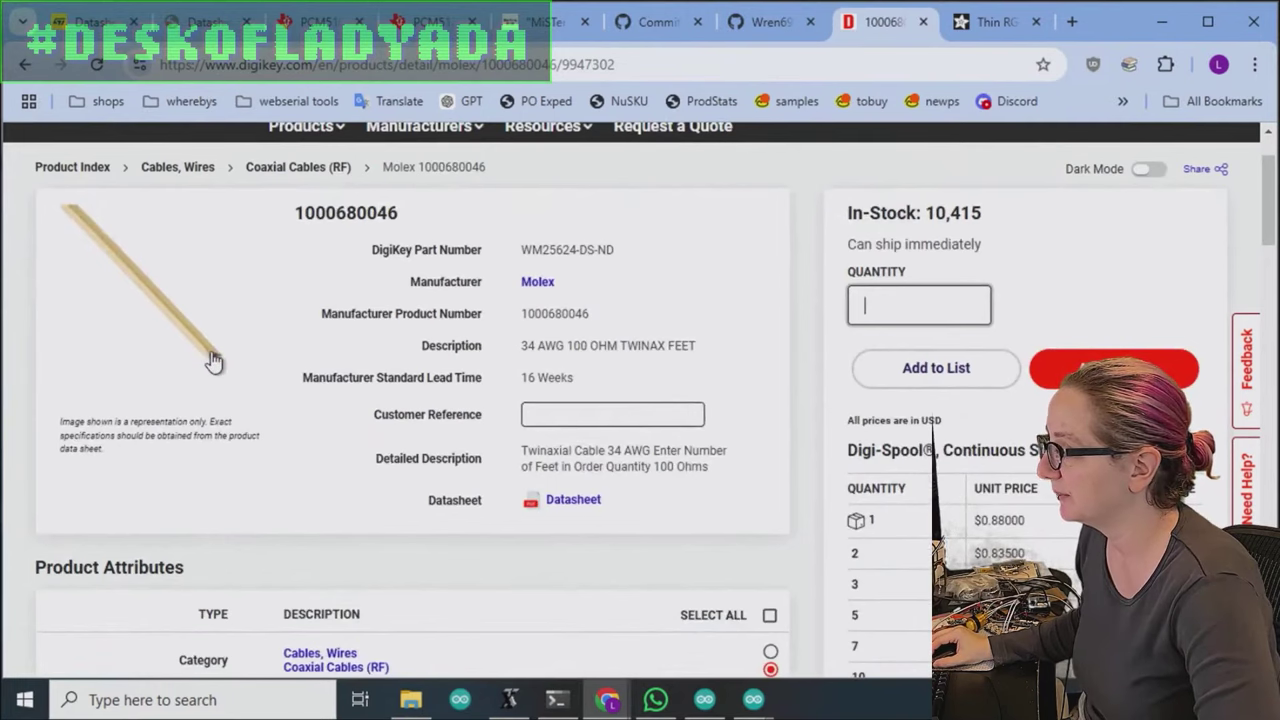
scroll(616, 294, "down", 6)
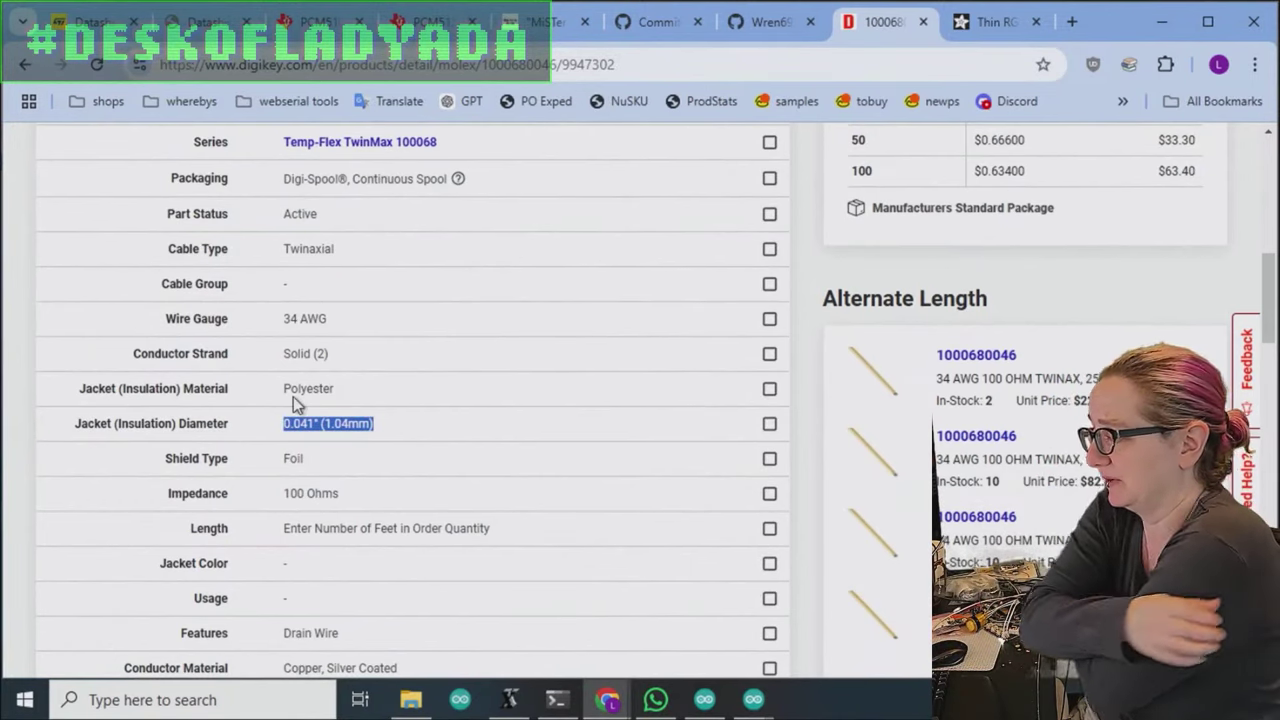
scroll(514, 400, "up", 6)
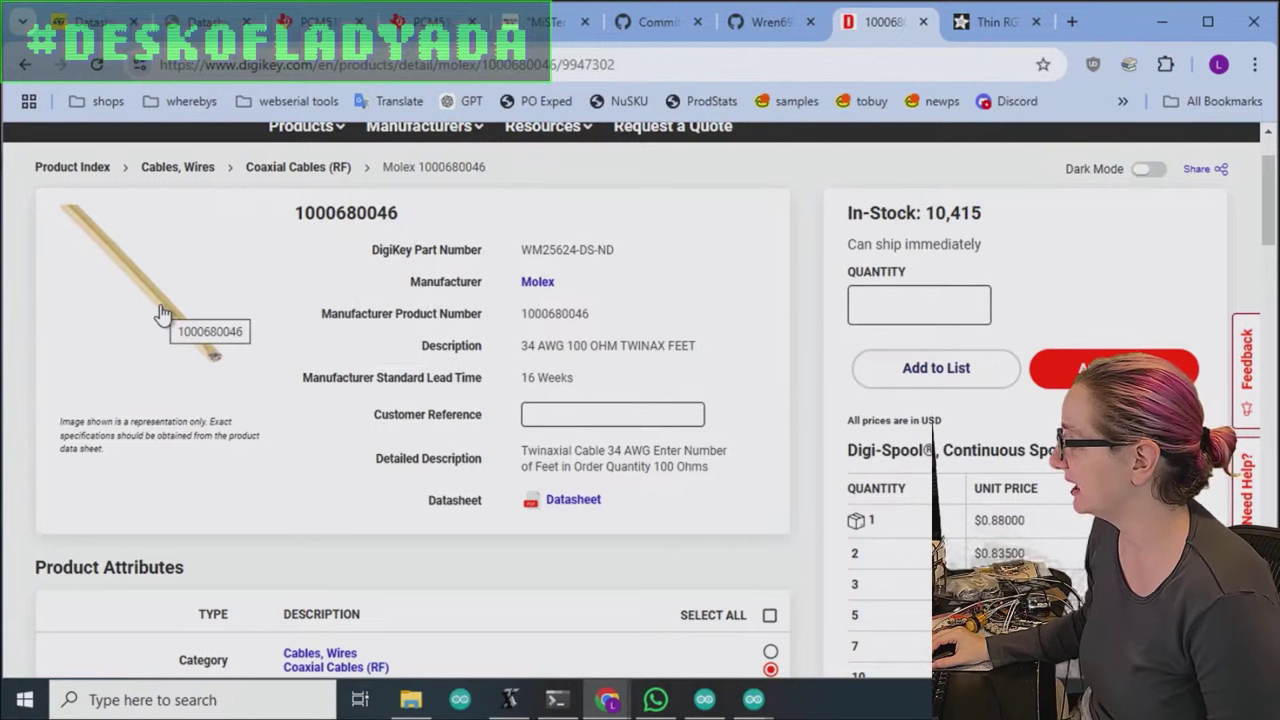
left_click_drag(734, 341, 652, 348)
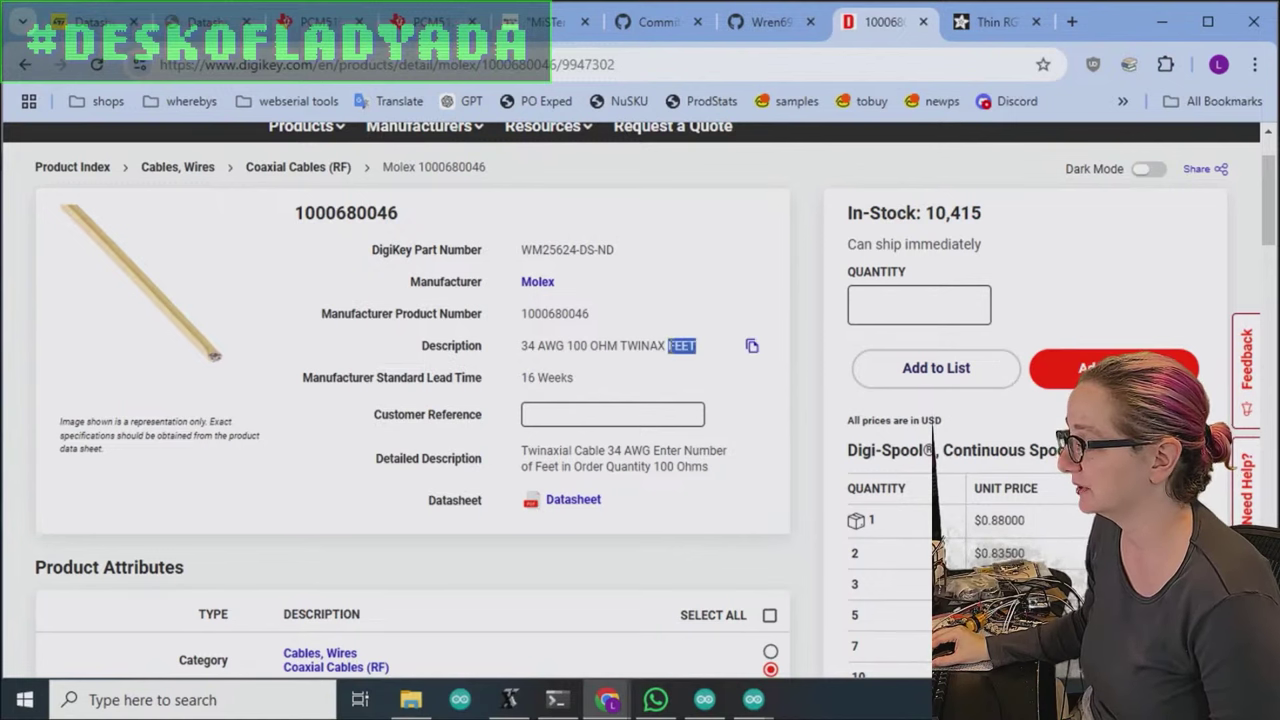
Return to the filtered coax results and scroll through the listed cables.
left_click(24, 66)
scroll(971, 307, "down", 3)
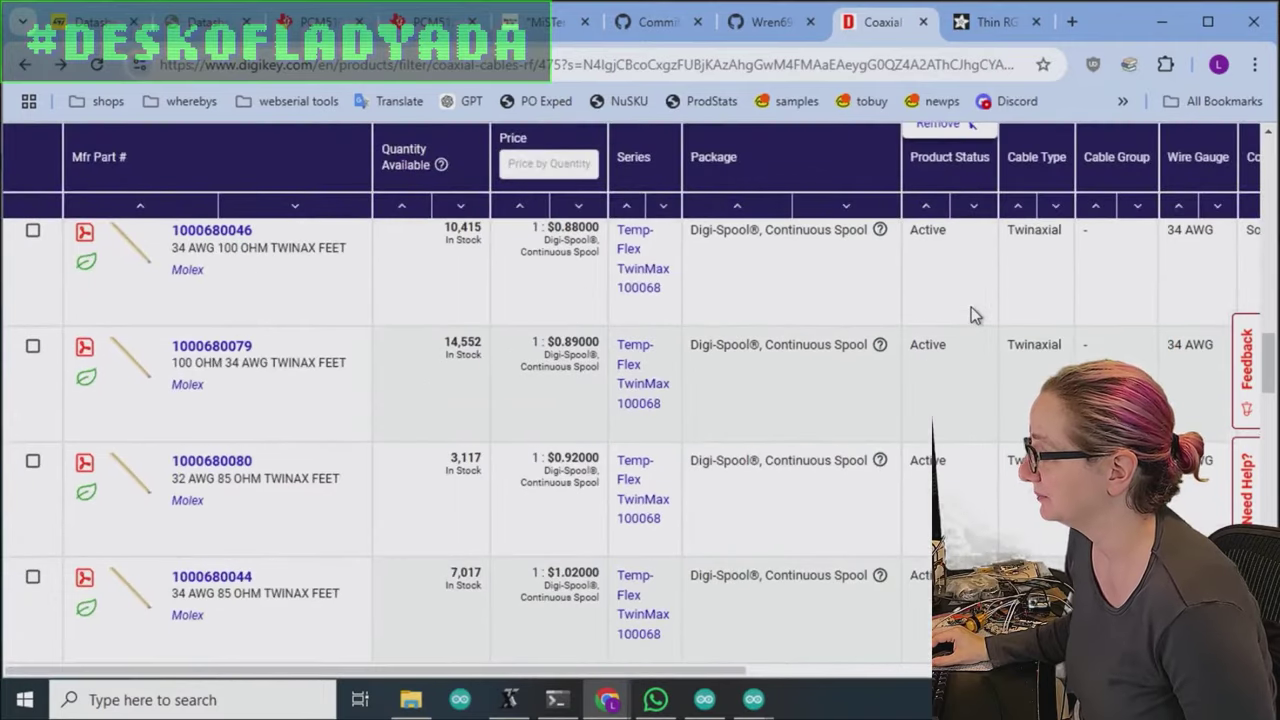
scroll(961, 306, "down", 1)
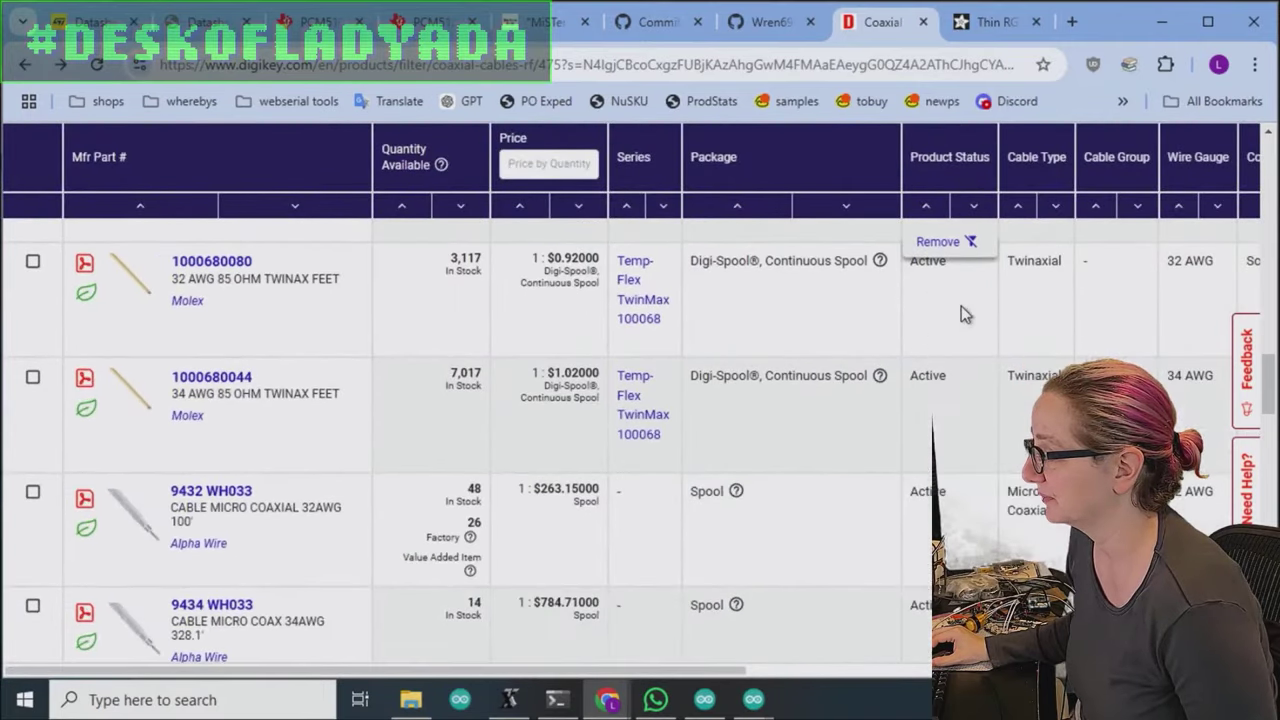
scroll(729, 306, "up", 2)
scroll(257, 347, "up", 1)
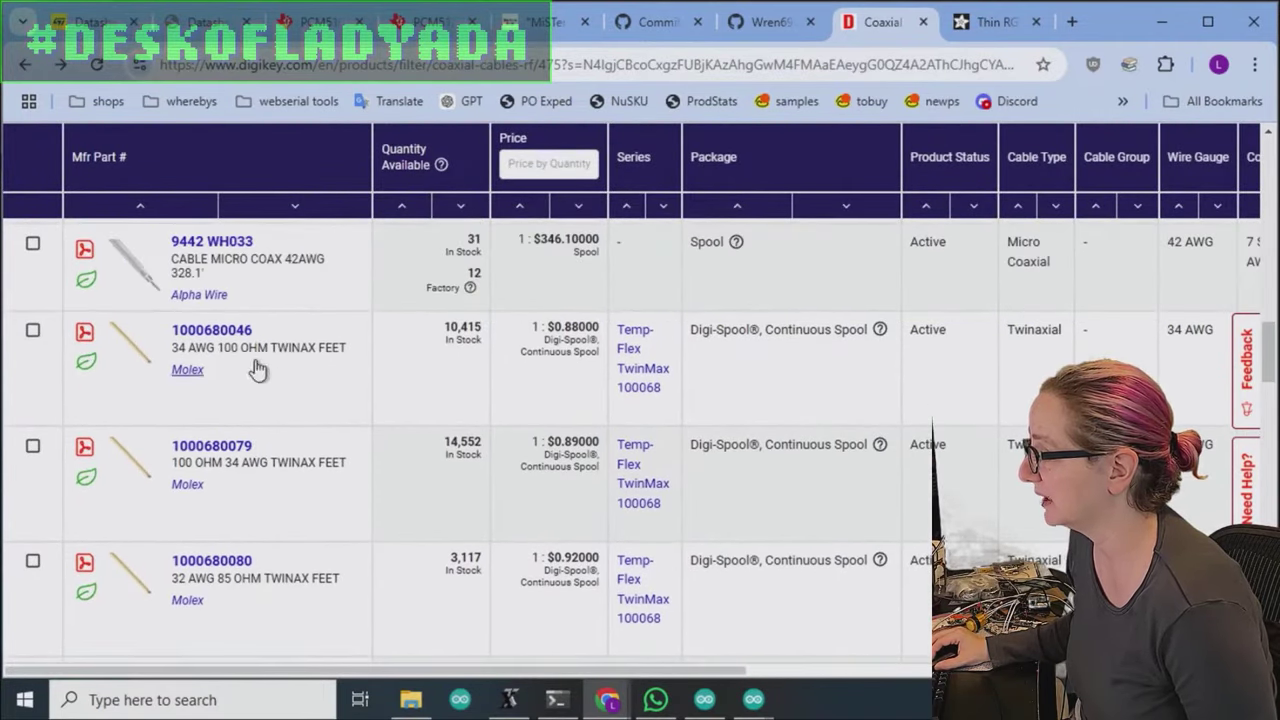
scroll(864, 395, "down", 5)
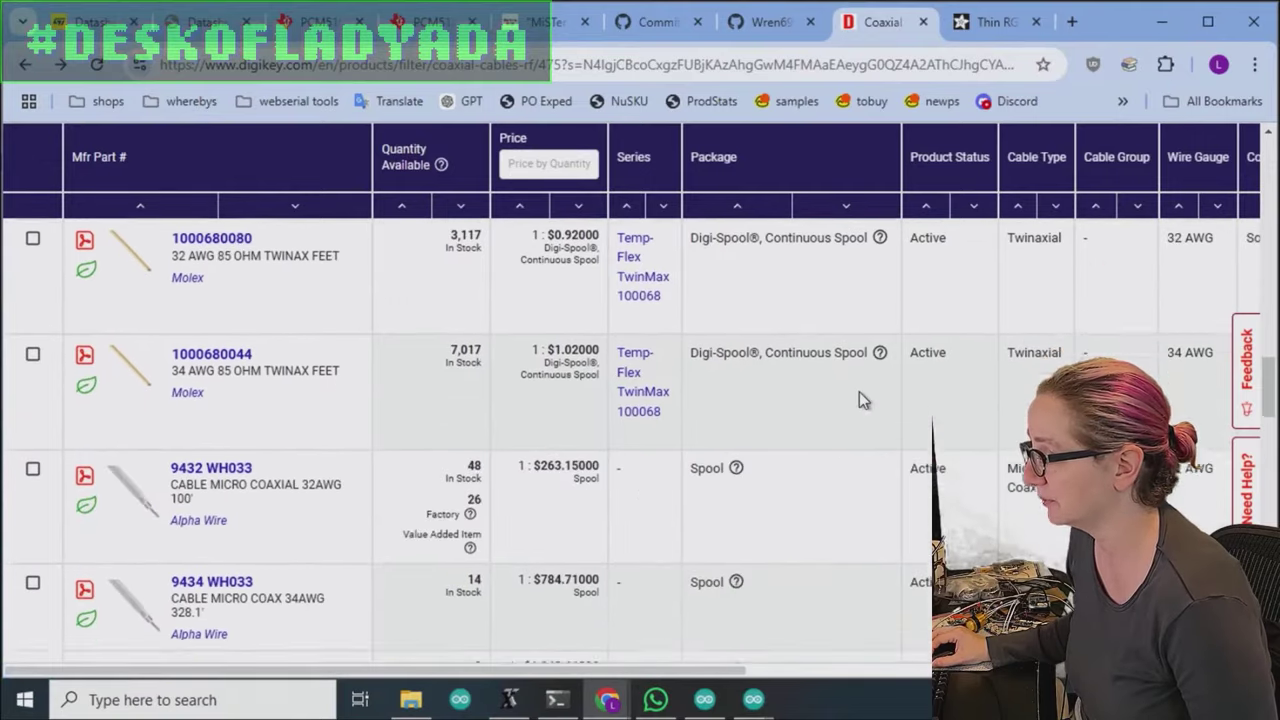
scroll(856, 389, "down", 8)
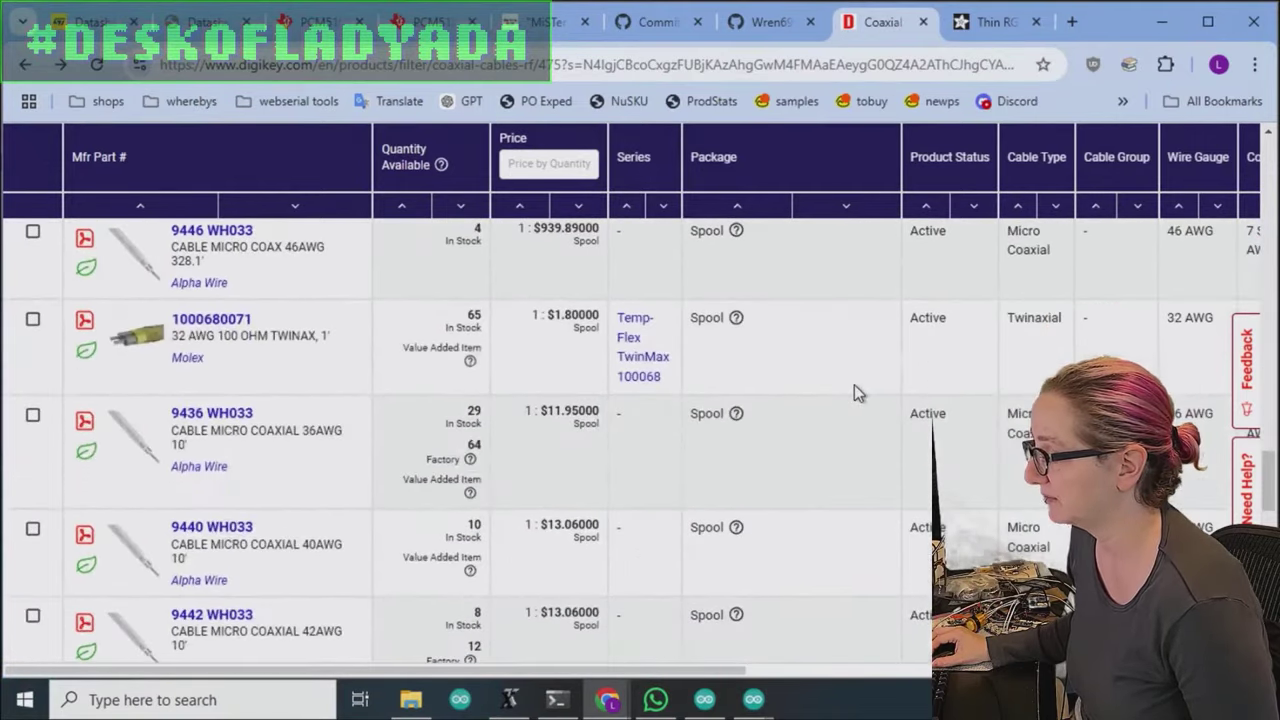
scroll(530, 420, "up", 10)
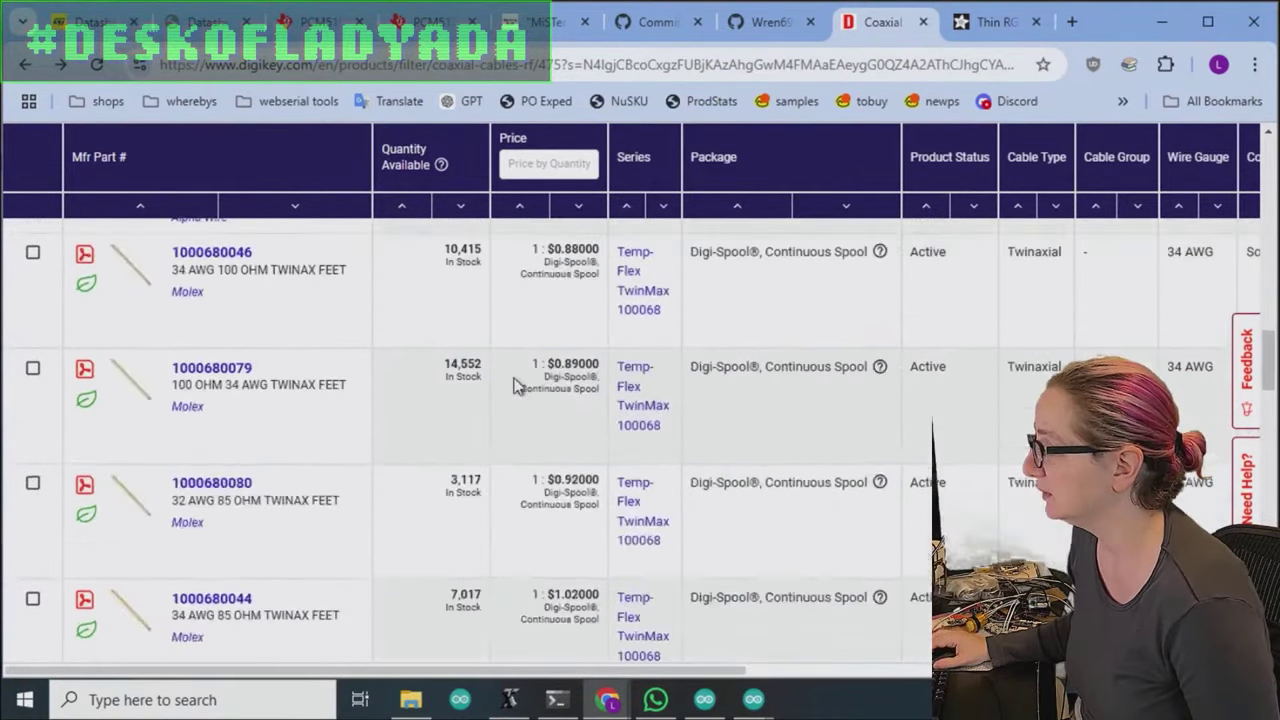
scroll(527, 381, "down", 3)
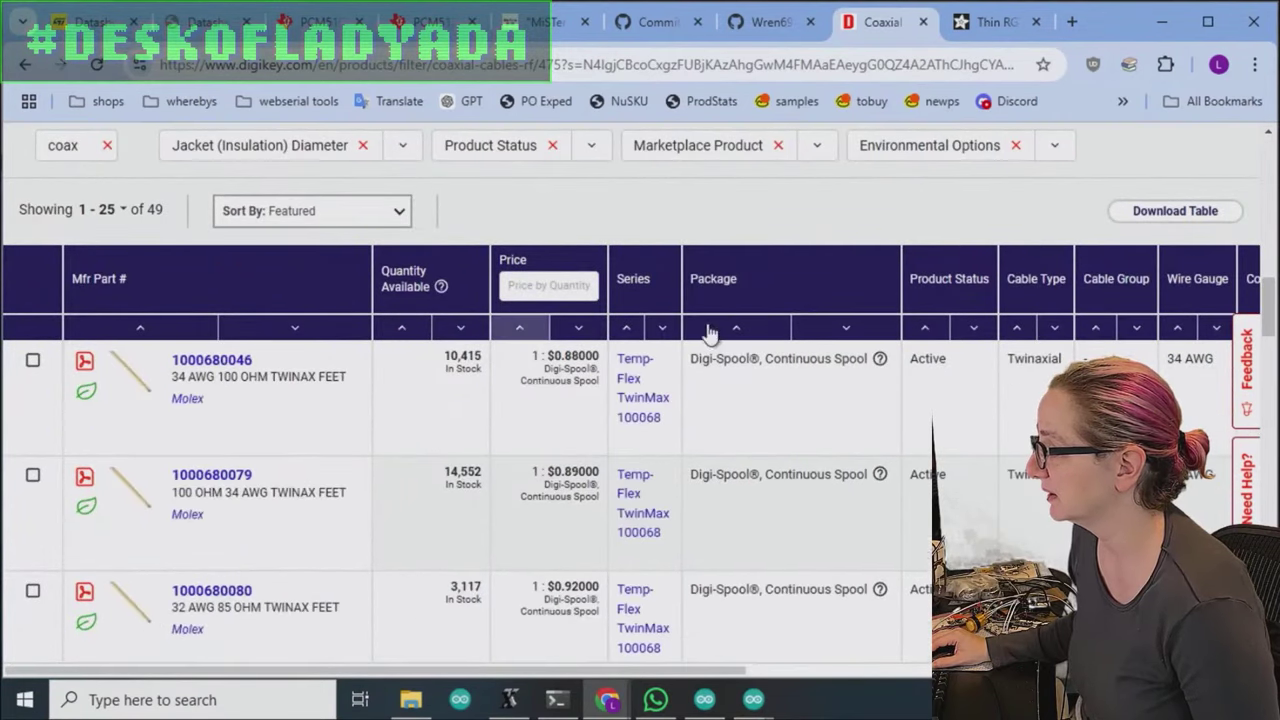
scroll(1105, 280, "down", 2)
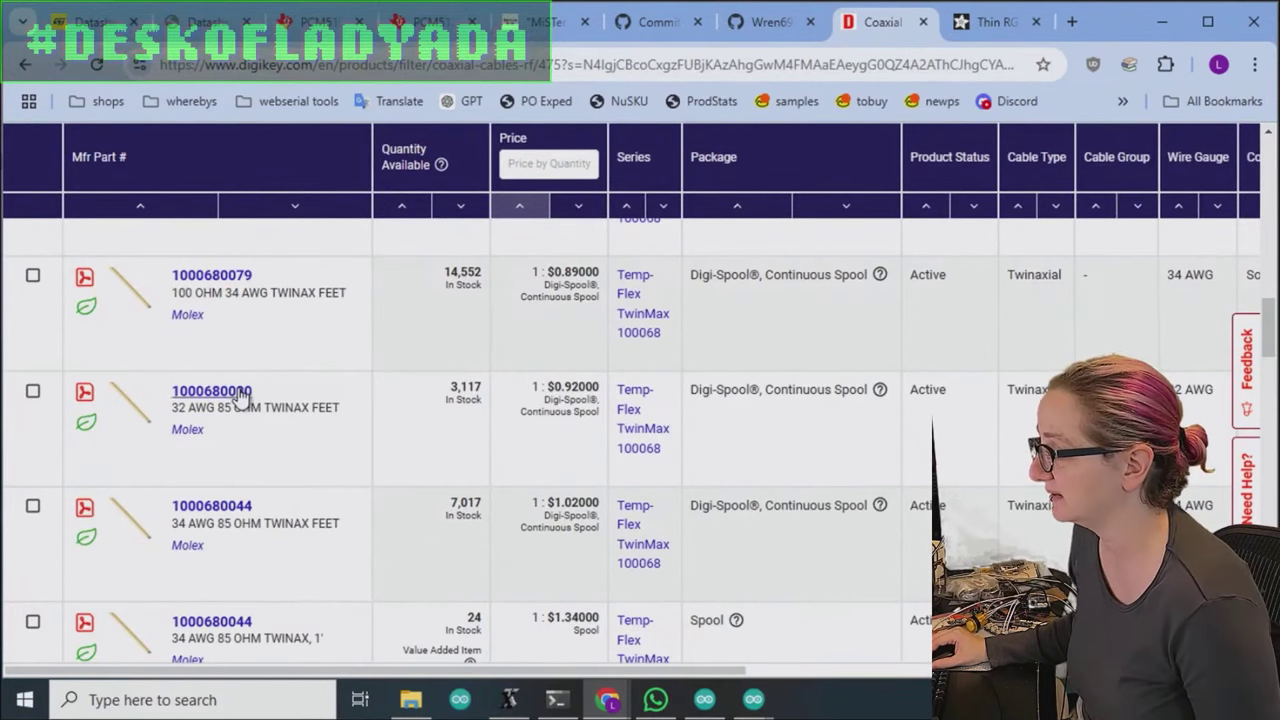
scroll(218, 500, "down", 2)
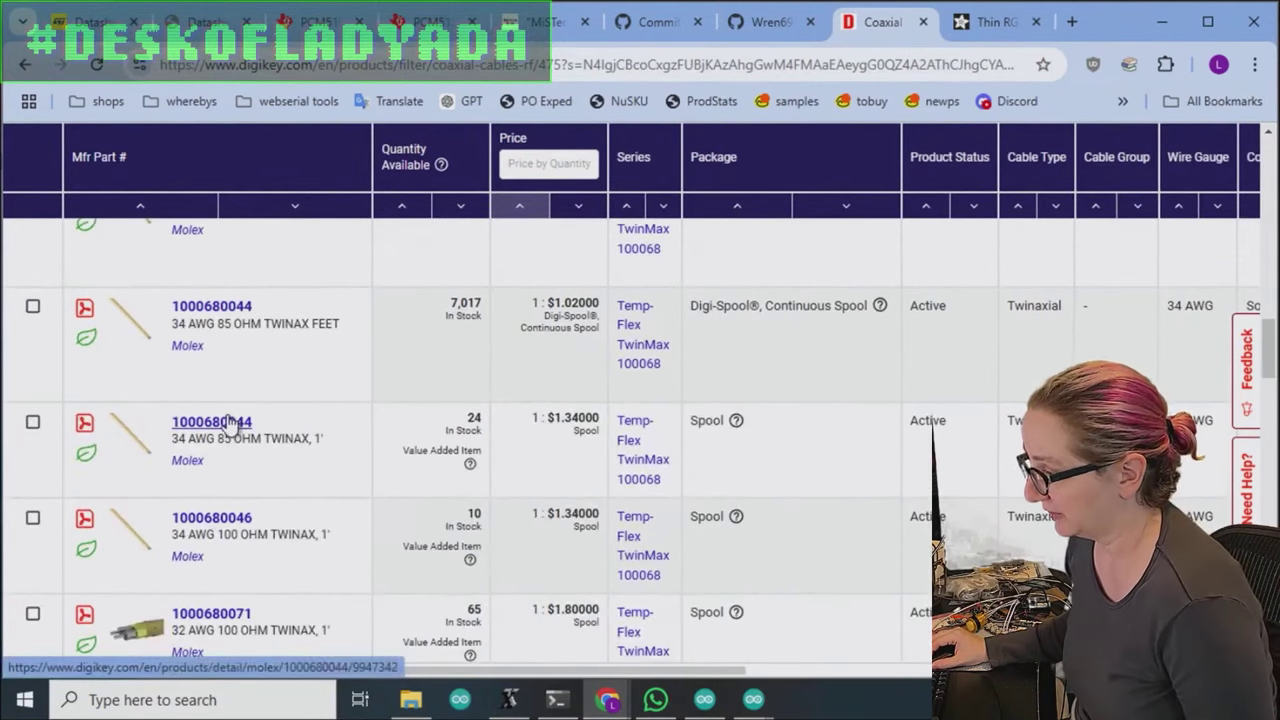
scroll(358, 505, "up", 3)
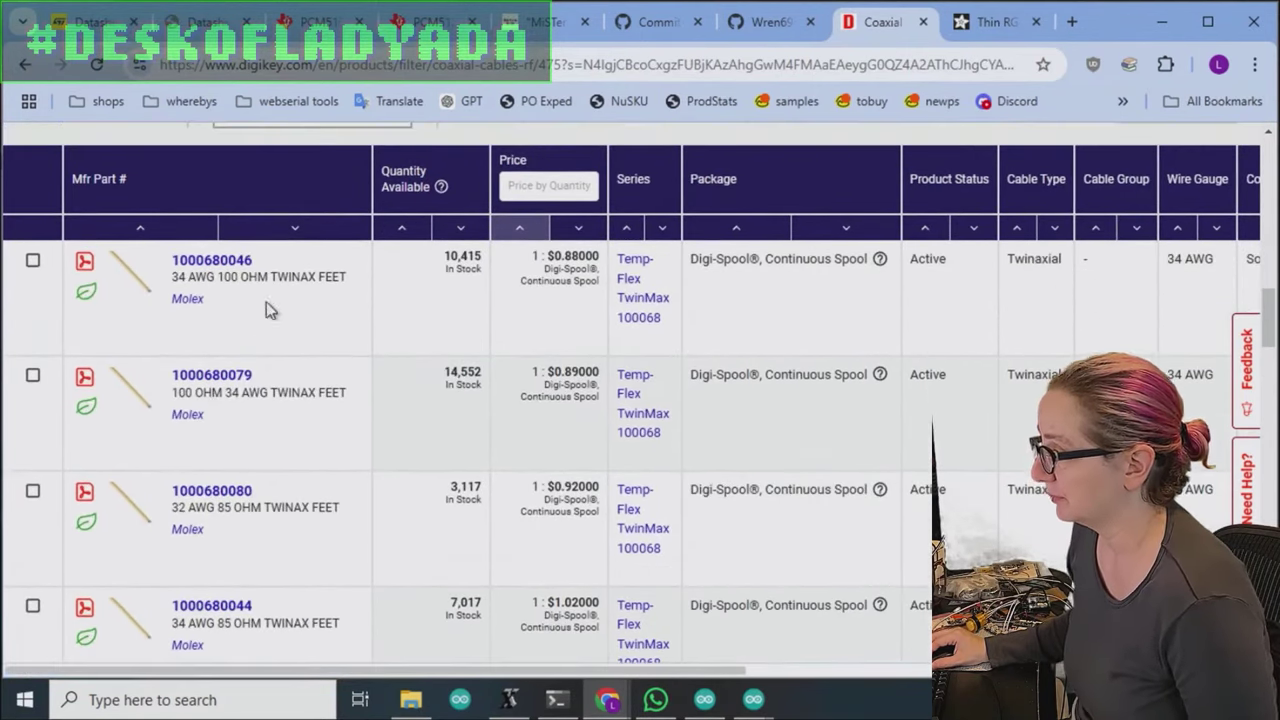
scroll(270, 284, "down", 2)
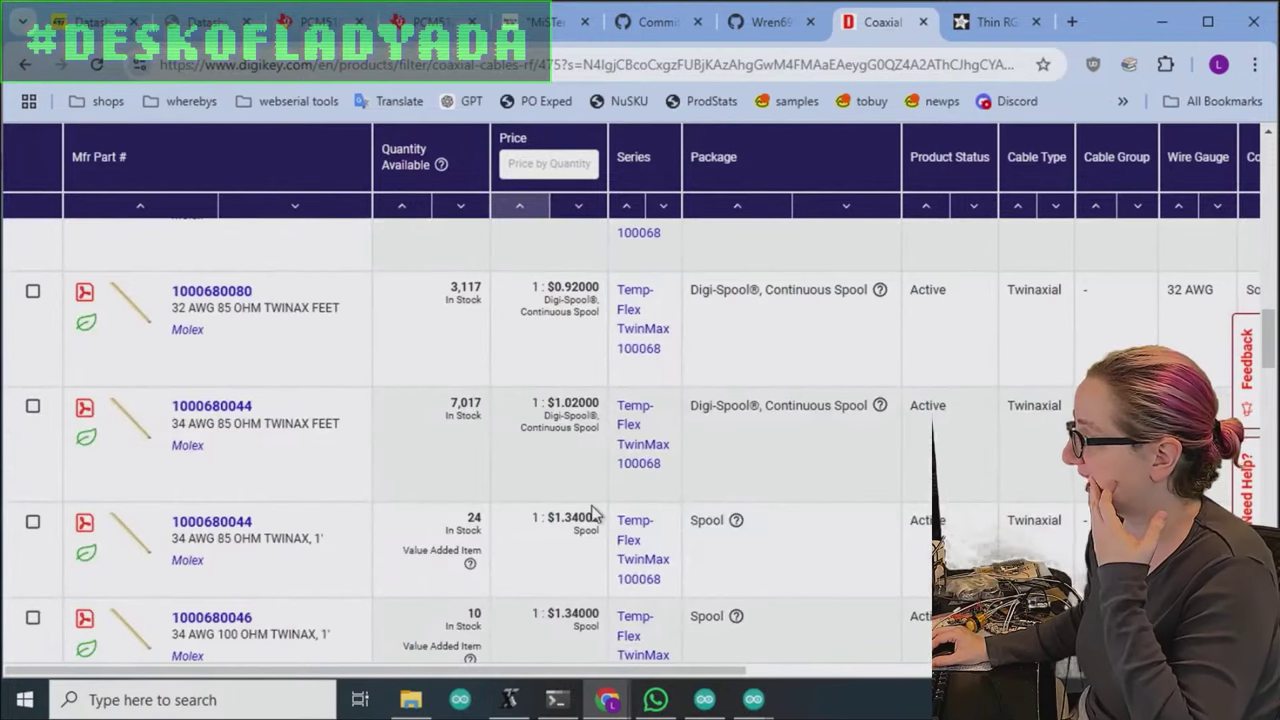
scroll(600, 490, "down", 1)
scroll(620, 490, "down", 2)
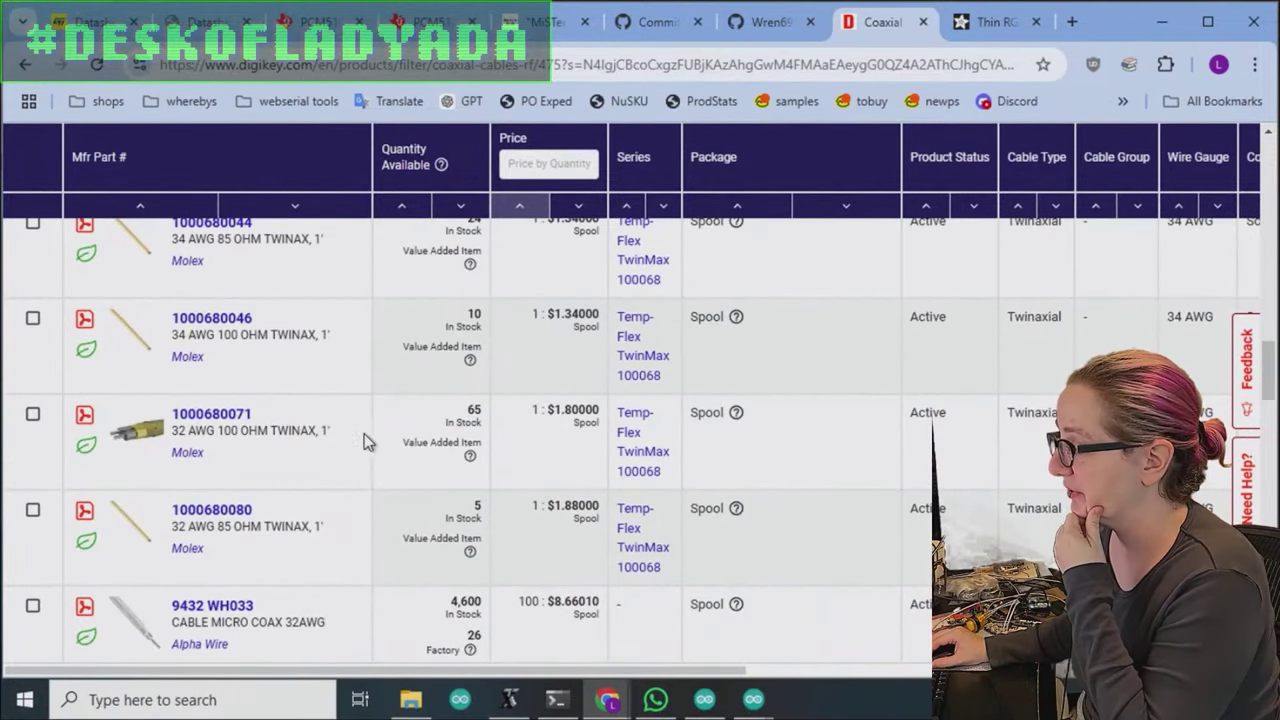
scroll(335, 424, "down", 3)
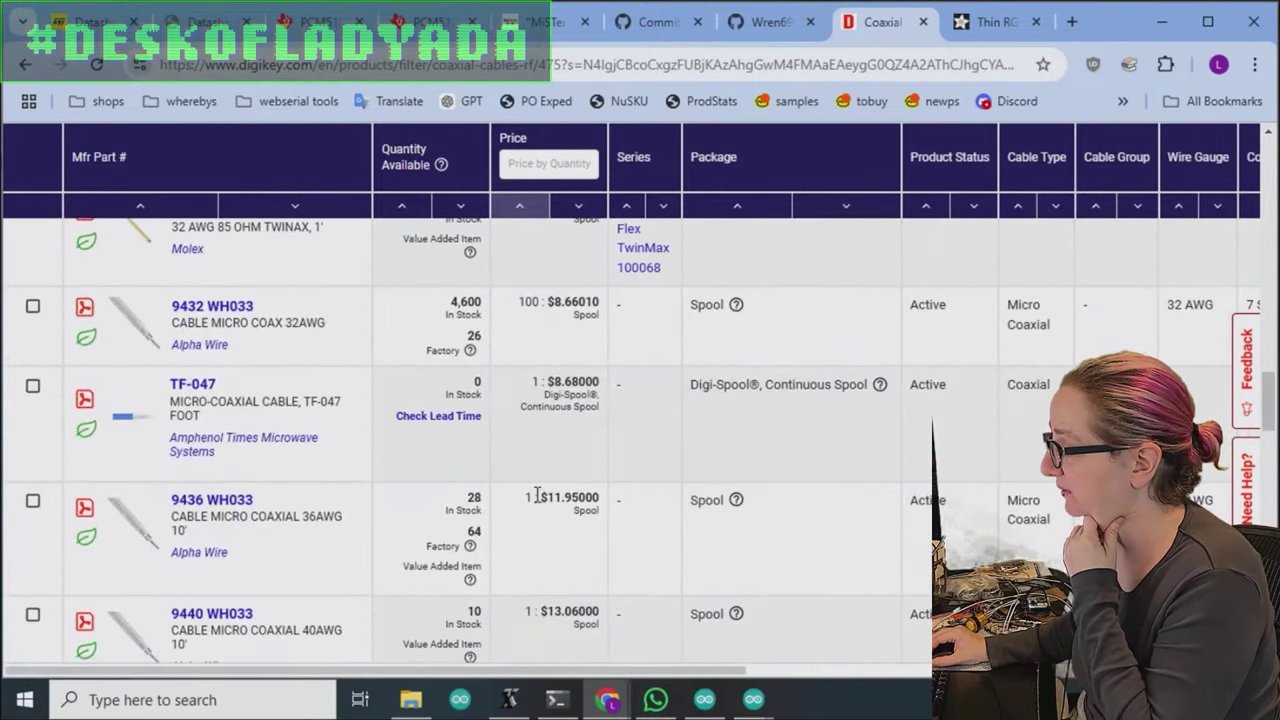
Highlight the 9436 WH033 unit price and compare the price, impedance and length columns.
left_click_drag(538, 494, 570, 516)
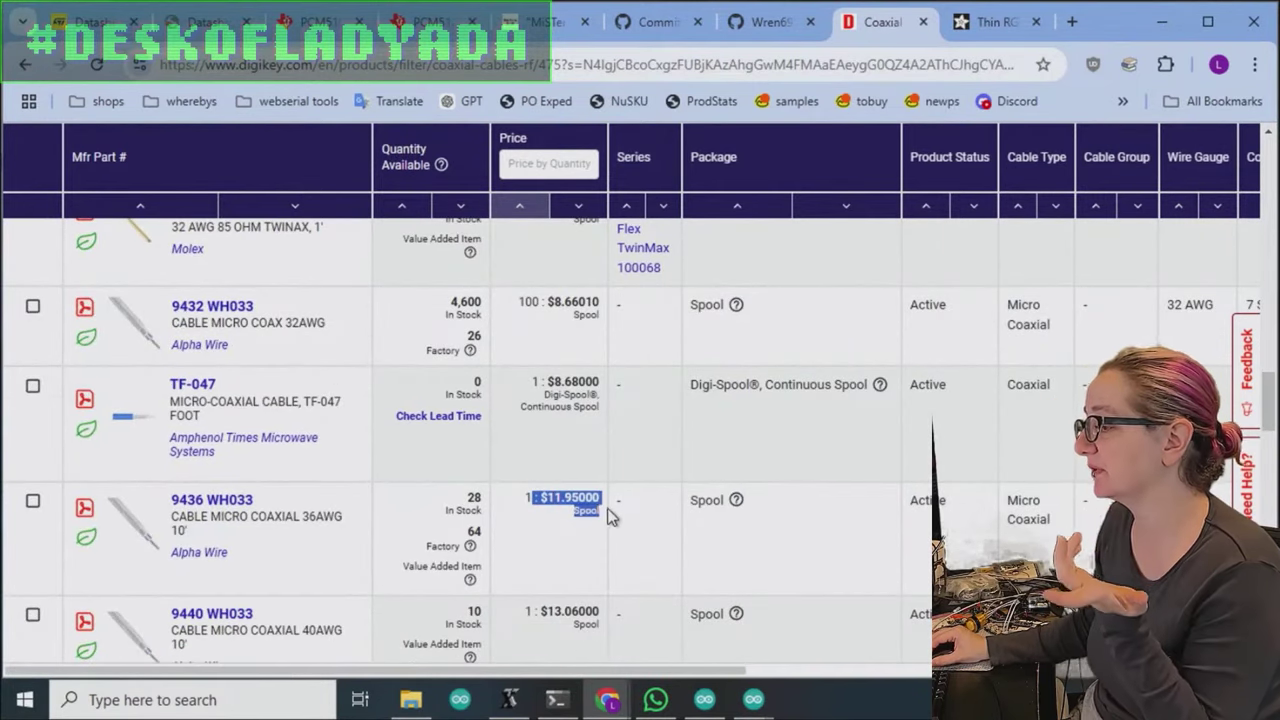
left_click_drag(688, 672, 1203, 672)
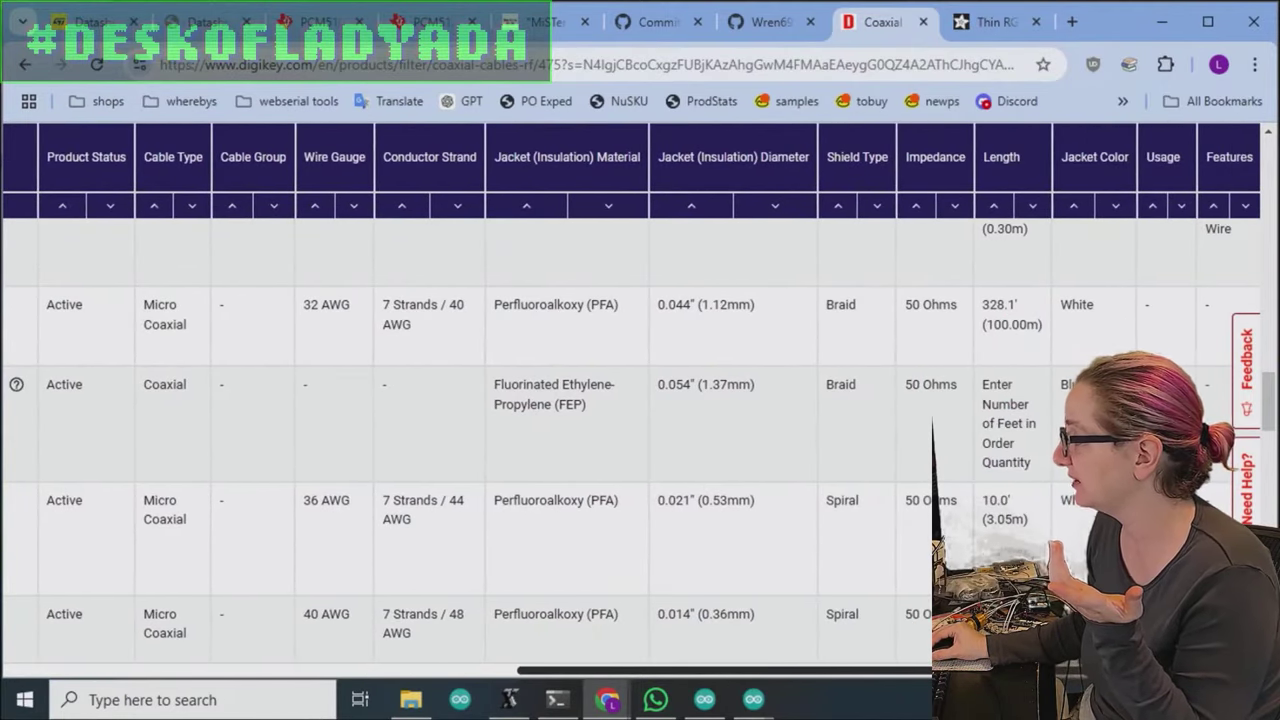
scroll(954, 540, "down", 2)
scroll(954, 540, "up", 2)
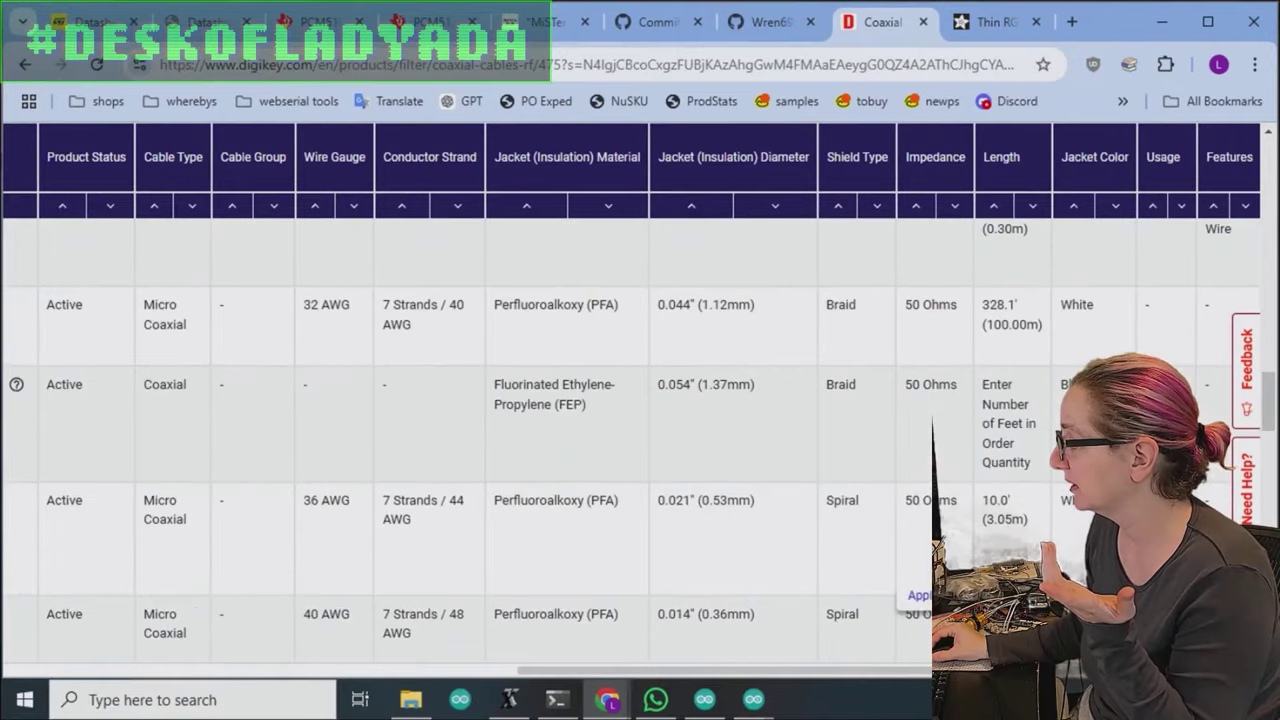
left_click_drag(900, 672, 837, 557)
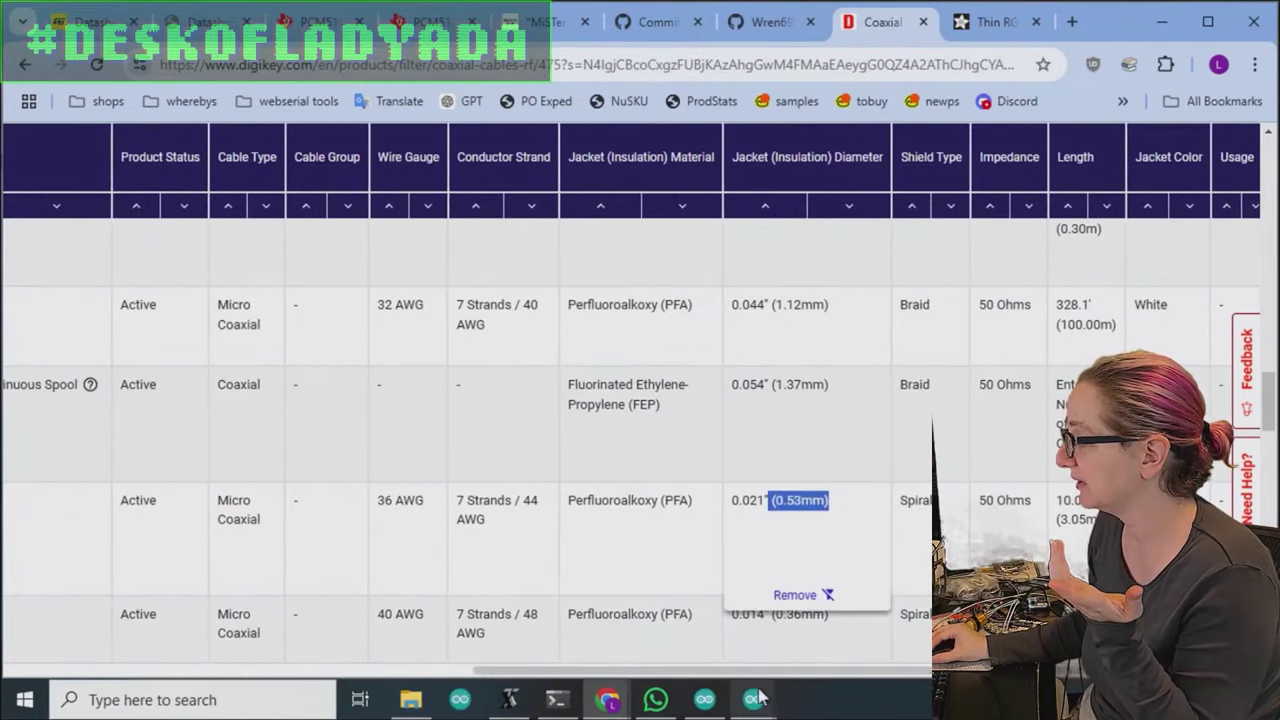
left_click_drag(760, 672, 280, 662)
mouse_move(130, 525)
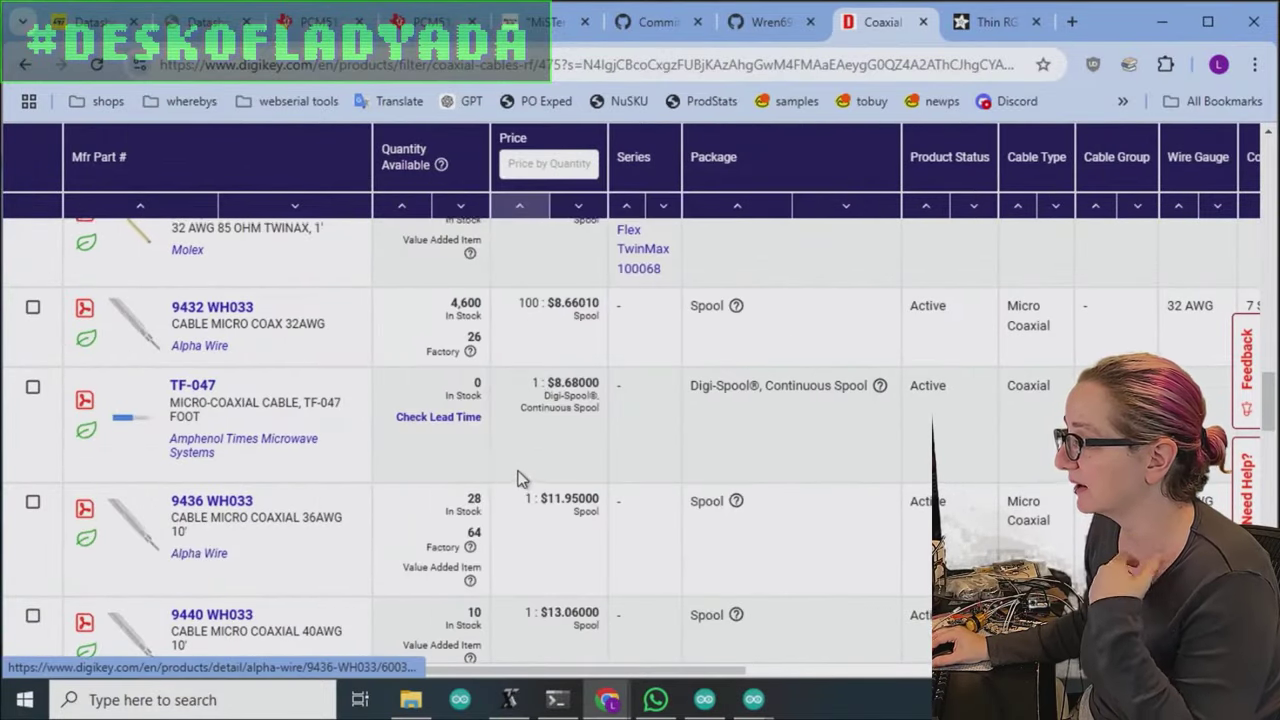
Filter the coaxial cable results to 50 Ohms impedance.
scroll(520, 470, "up", 10)
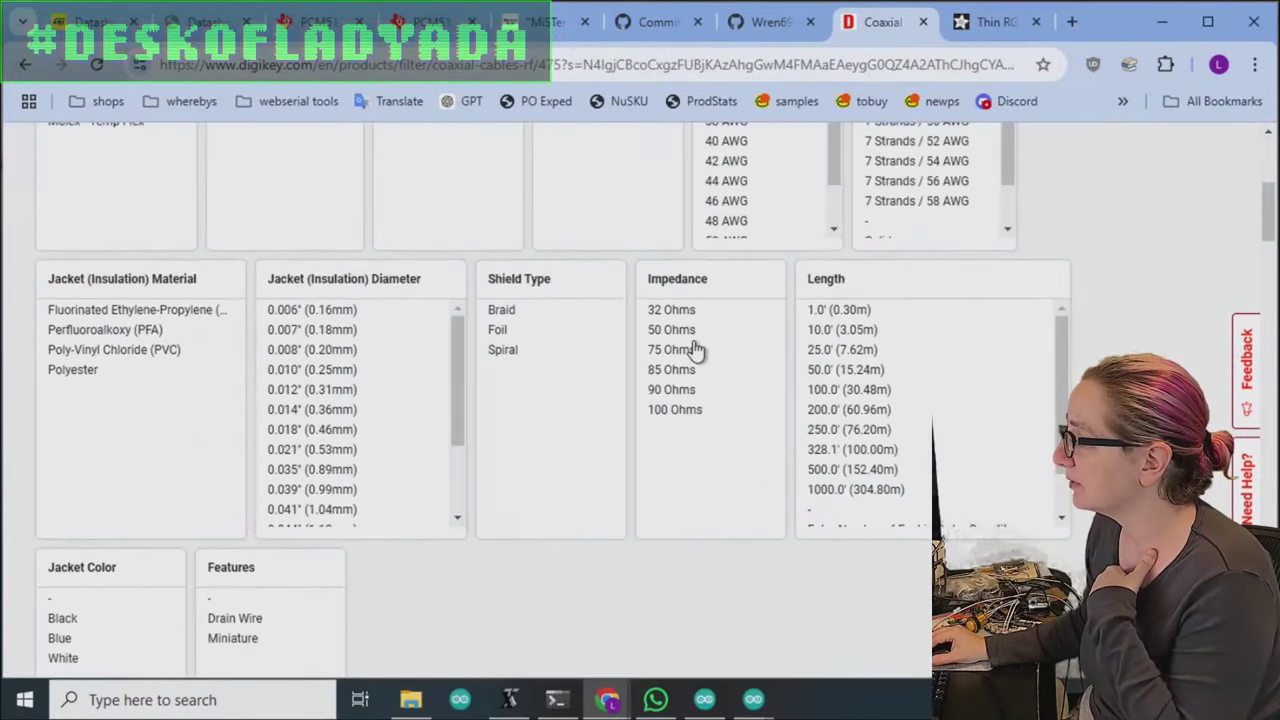
left_click(686, 331)
scroll(1095, 335, "down", 5)
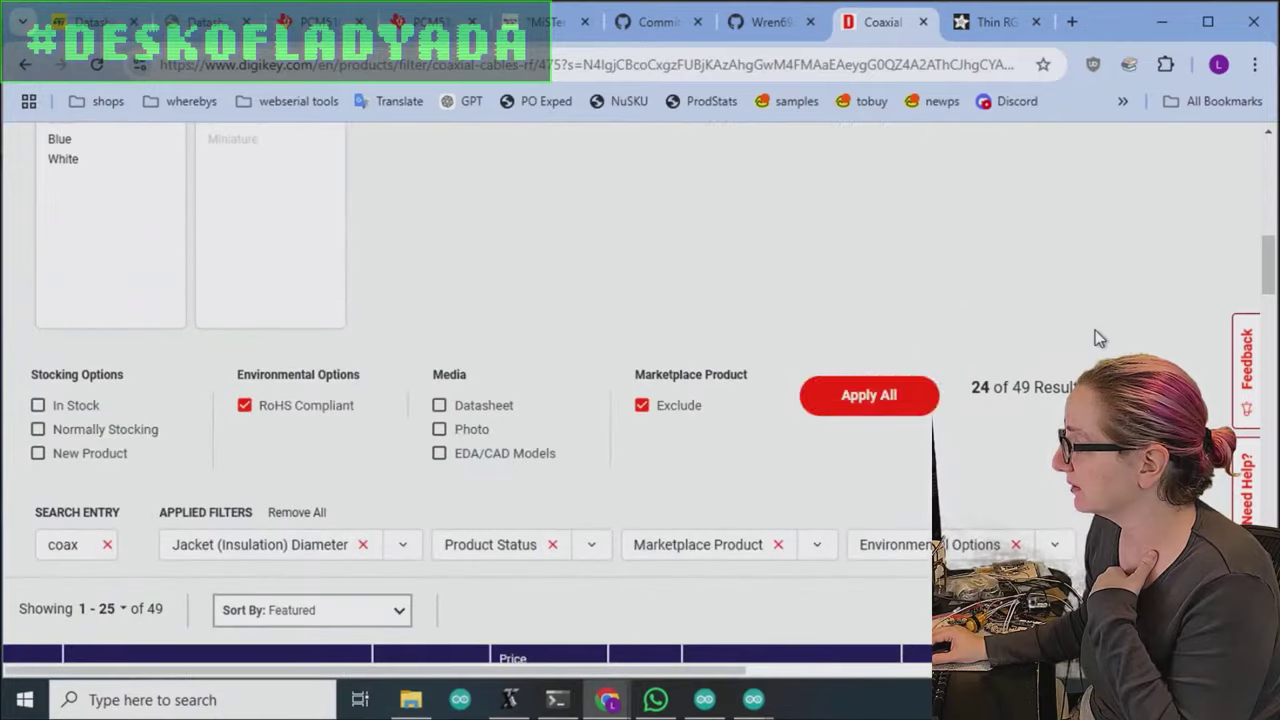
left_click(869, 395)
Limit length to 10.0' (3.05m) or cut-to-length in feet or meters, leaving 8 results.
scroll(1166, 323, "down", 5)
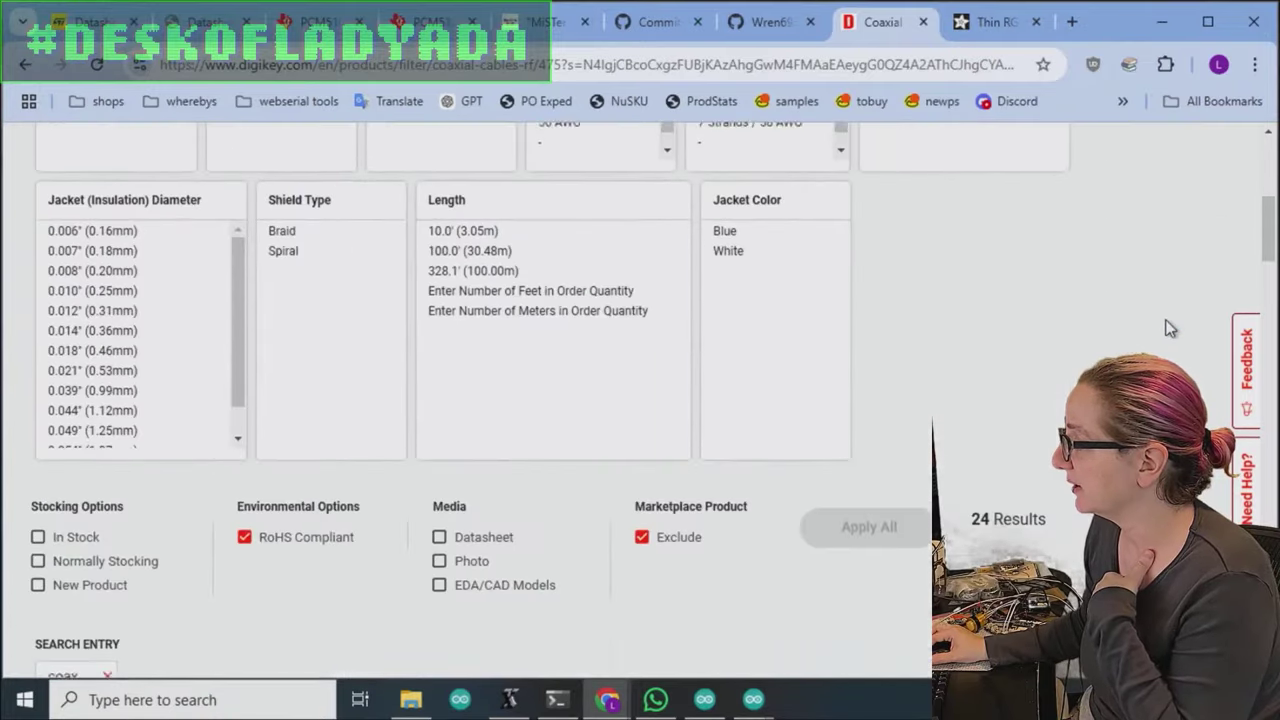
scroll(988, 320, "up", 3)
scroll(165, 383, "down", 1)
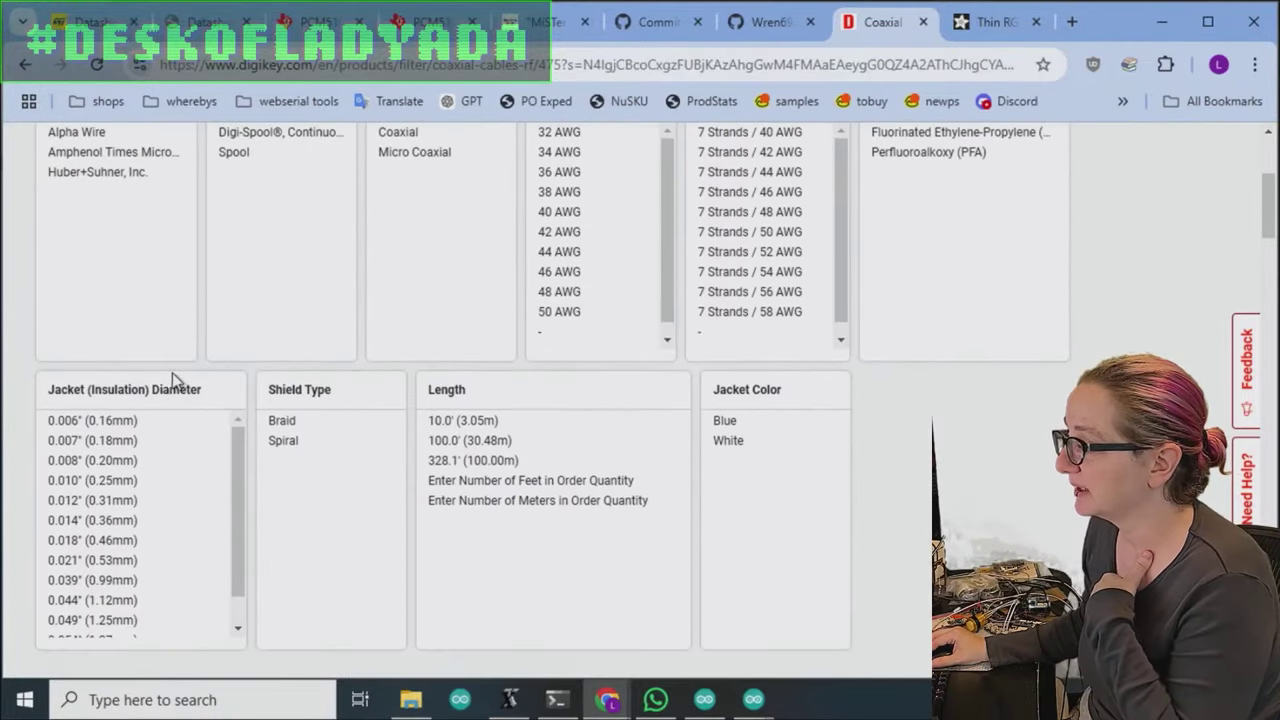
scroll(209, 371, "up", 3)
scroll(900, 445, "down", 2)
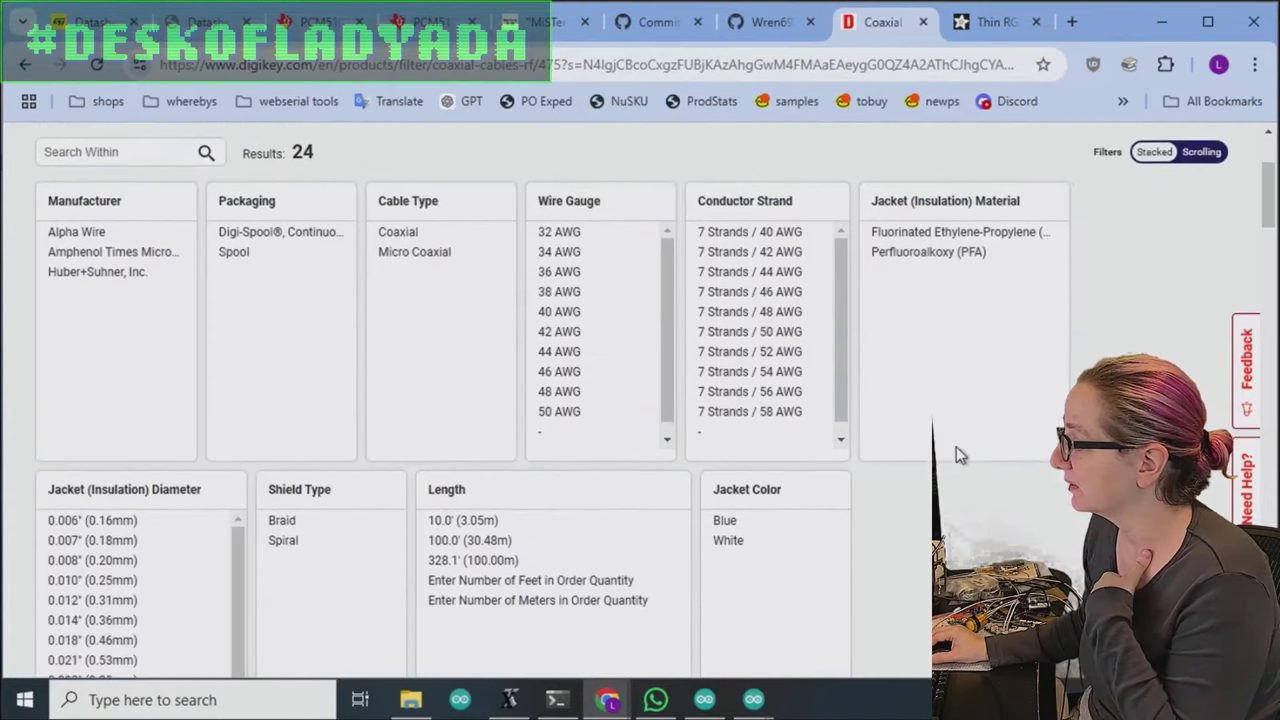
left_click(568, 422)
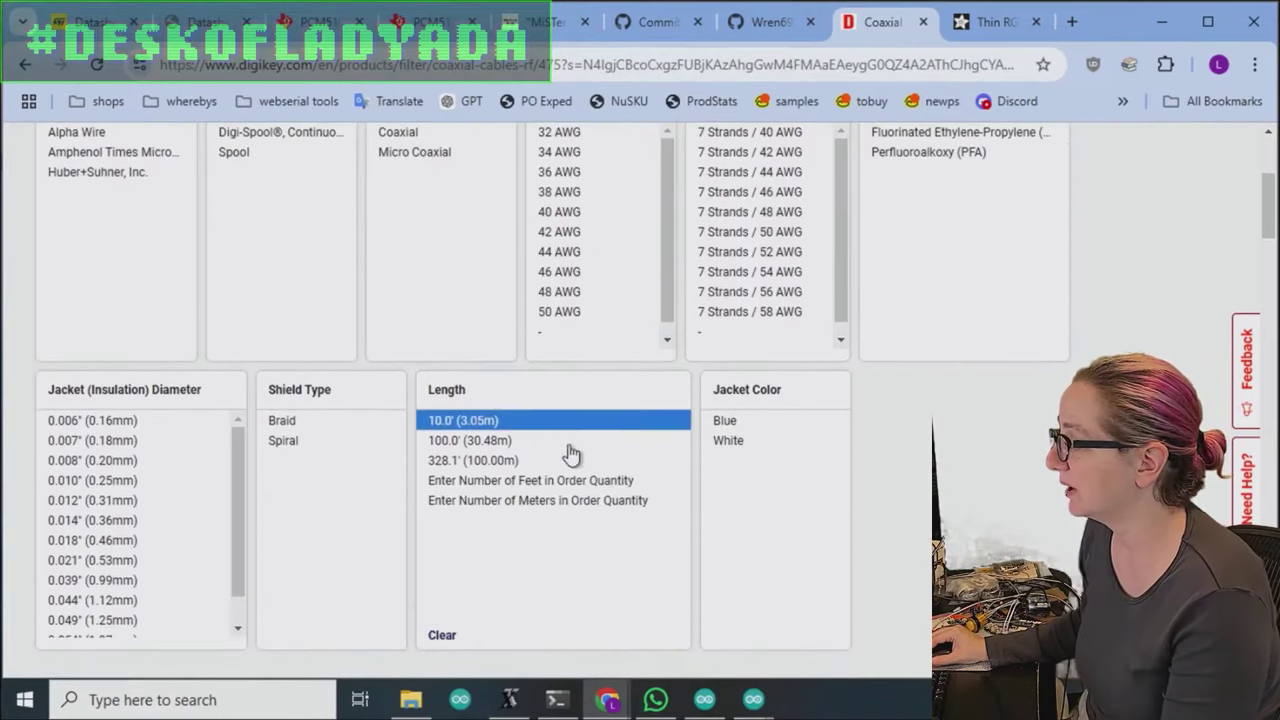
left_click(560, 481)
left_click(550, 500)
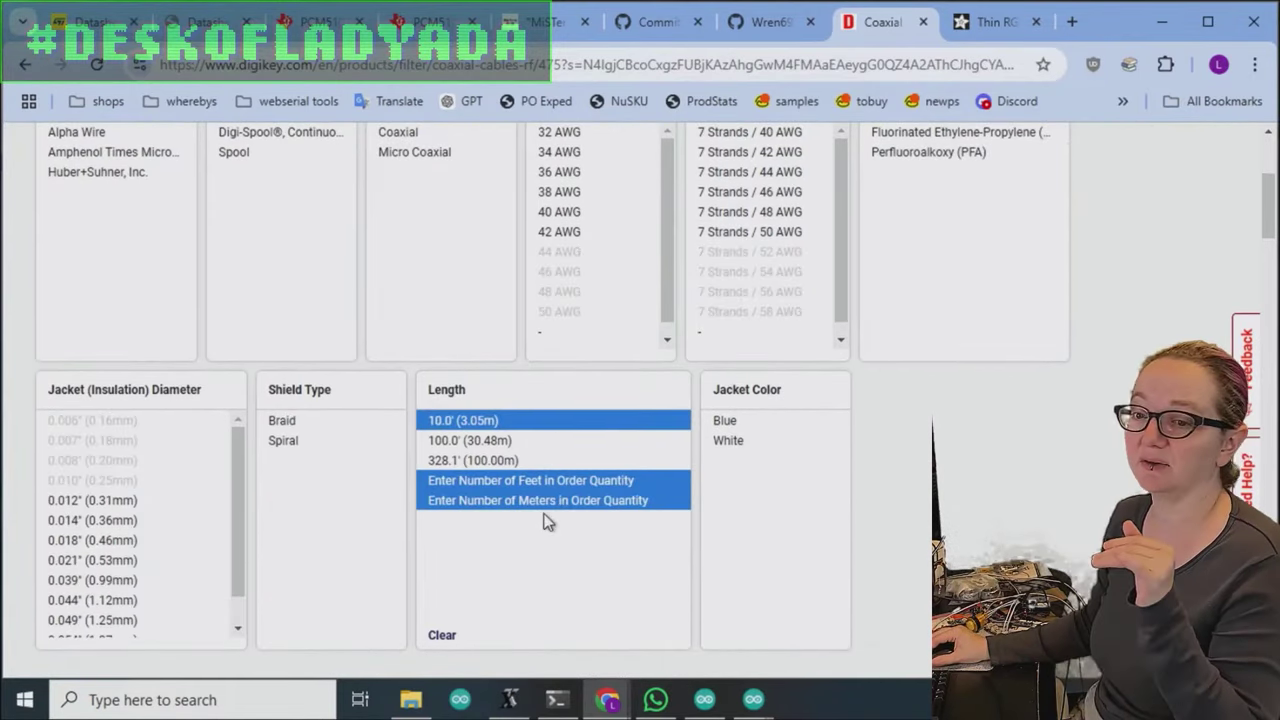
scroll(548, 520, "down", 1)
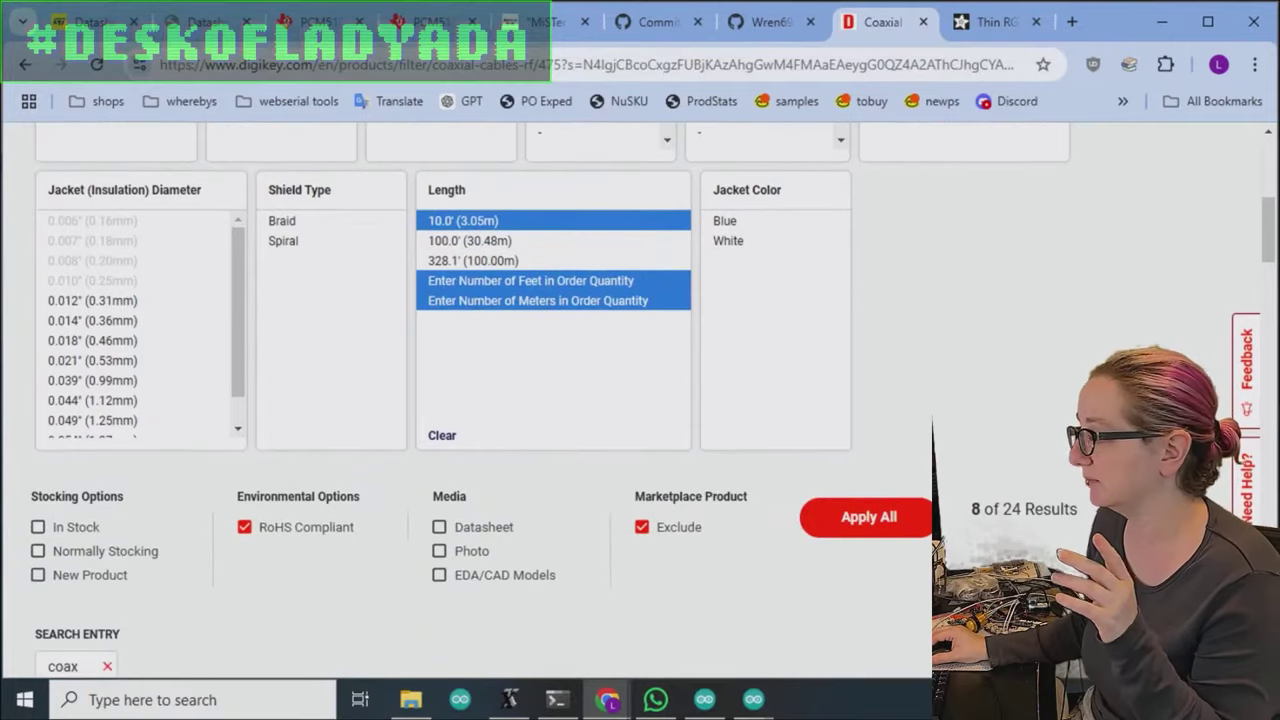
left_click(886, 517)
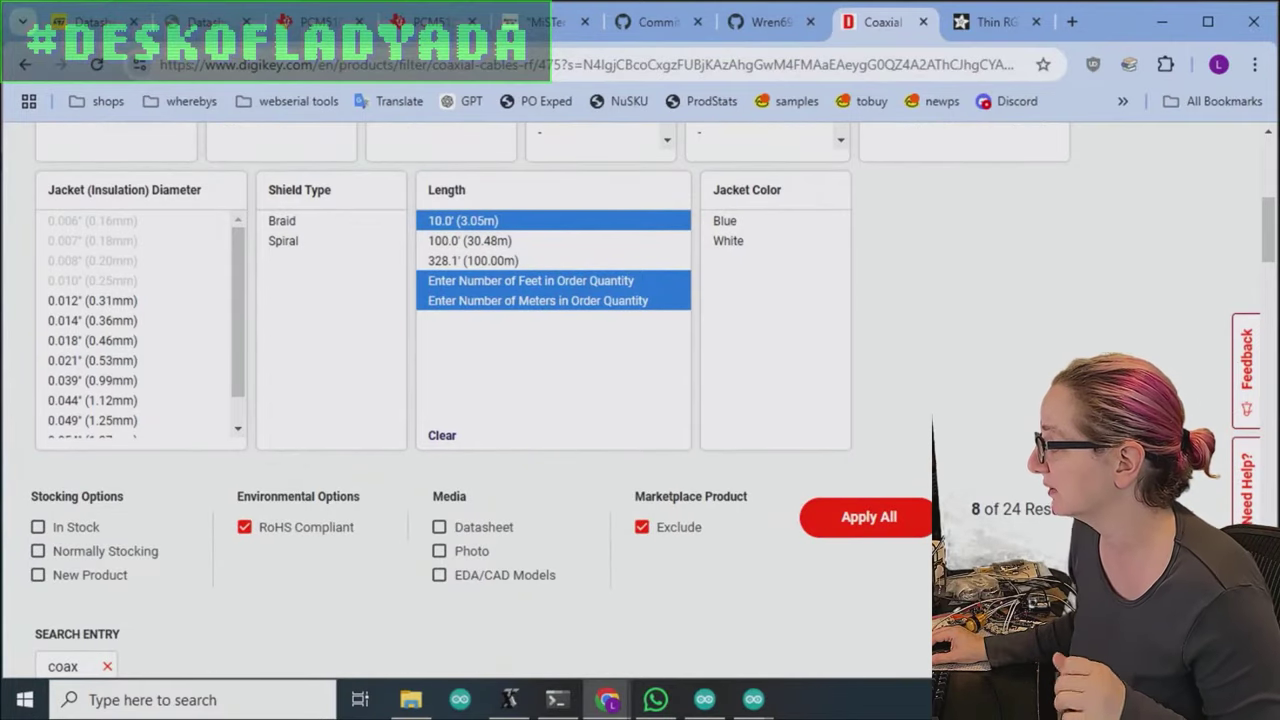
Sort the 8 results by Jacket (Insulation) Diameter, largest first.
scroll(1097, 350, "down", 6)
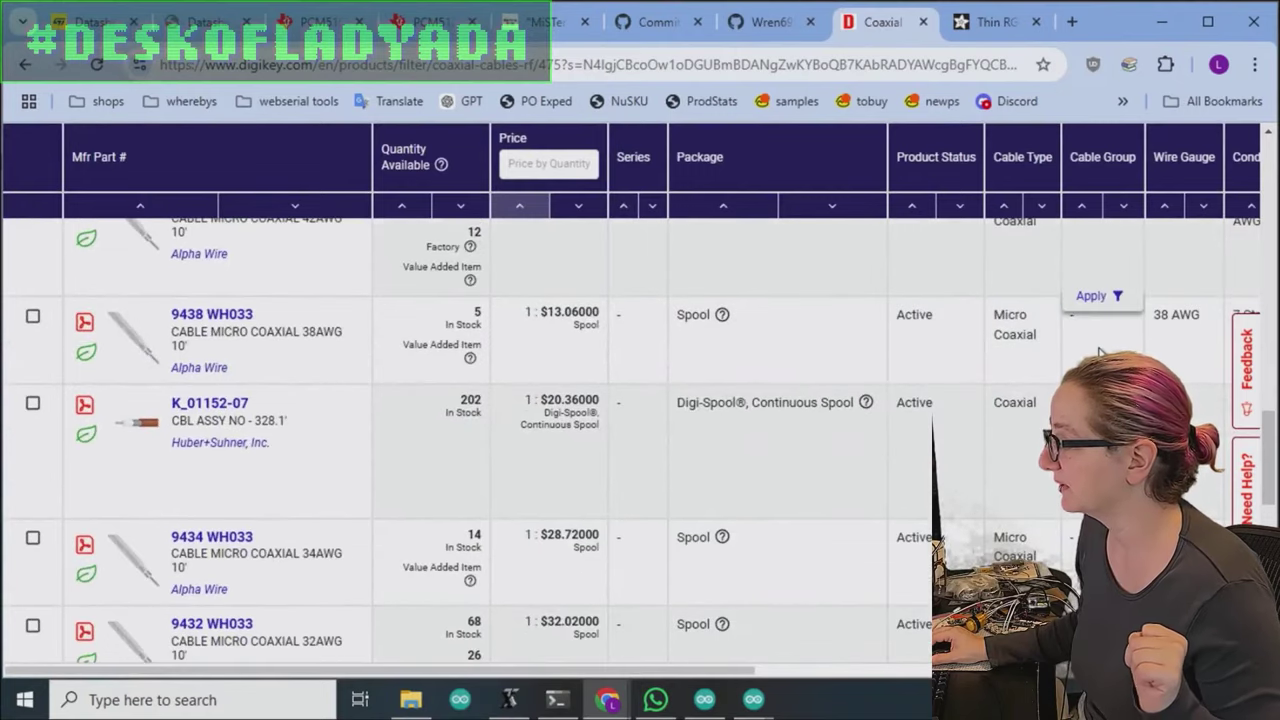
left_click_drag(786, 676, 1112, 660)
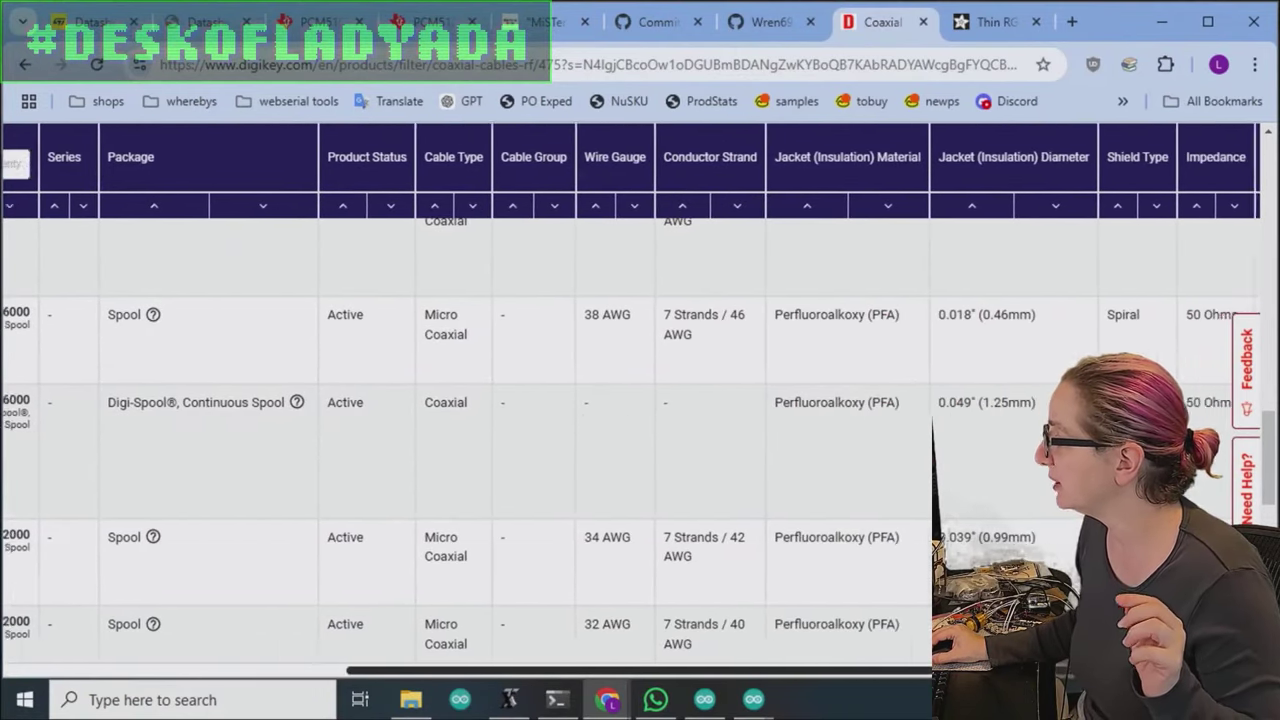
left_click(1032, 206)
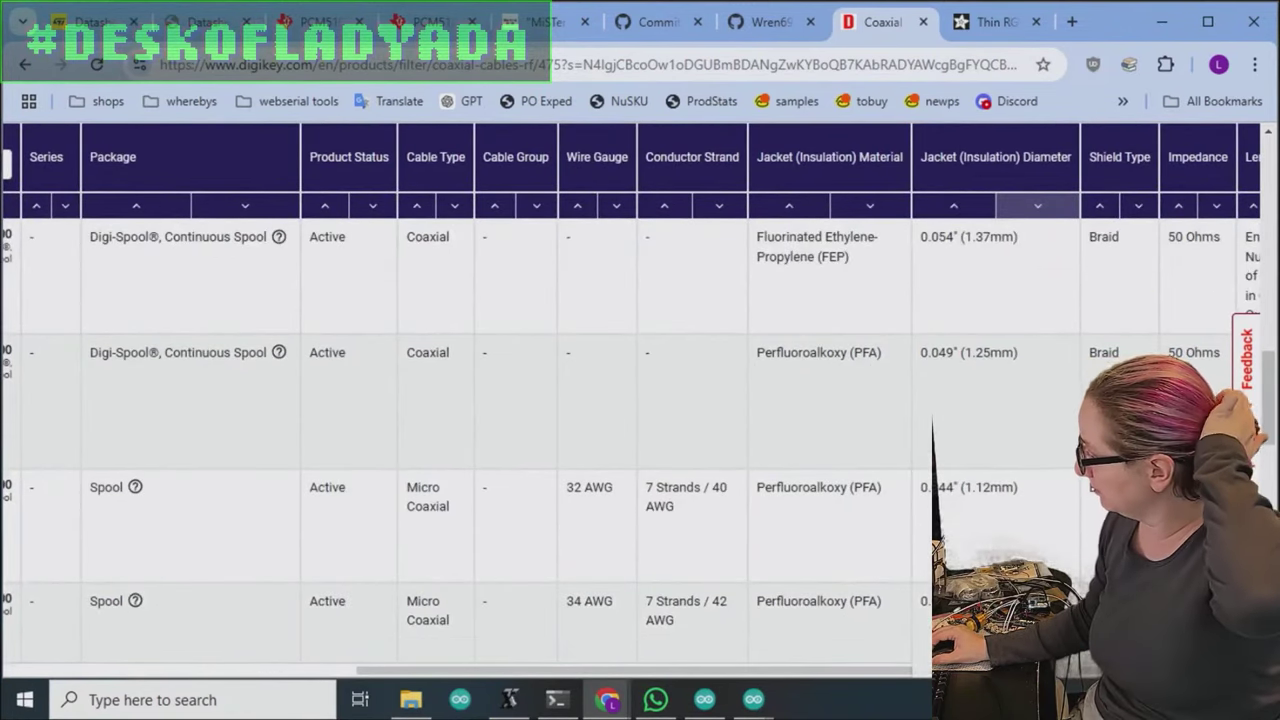
Review the sorted table columns and view the enlarged Huber+Suhner K_01152-07 photo.
left_click_drag(960, 670, 1114, 670)
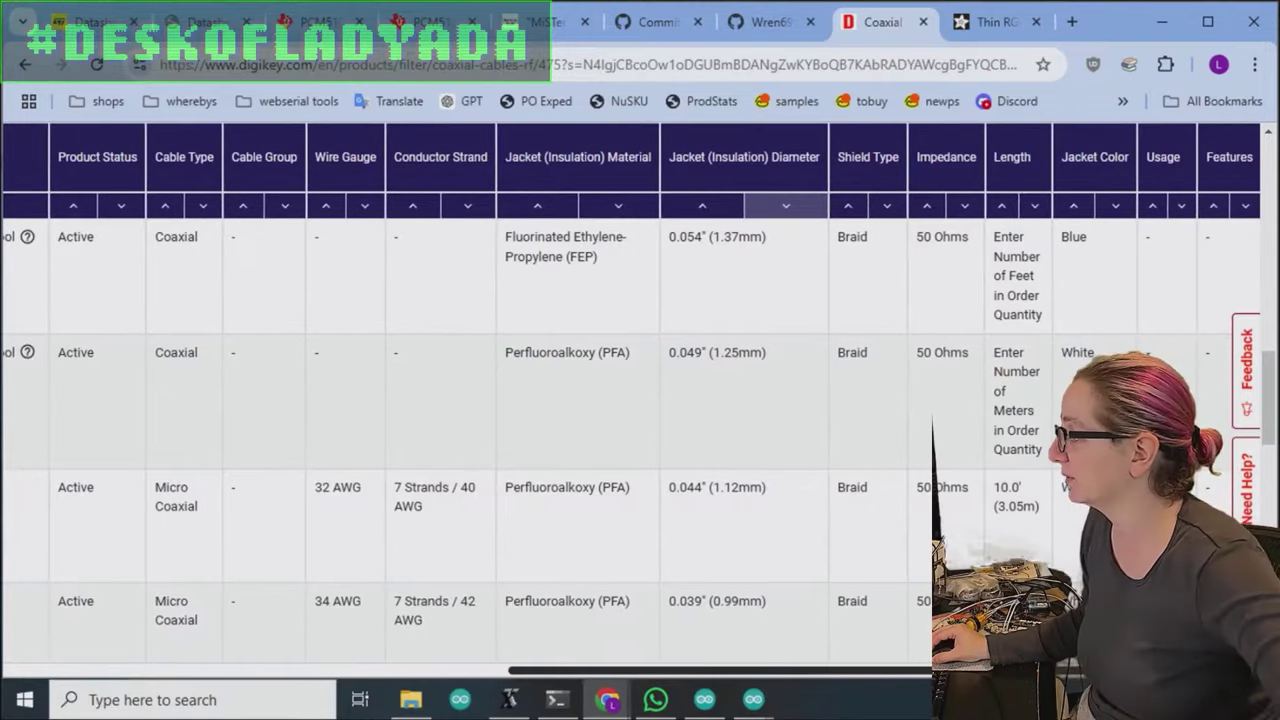
scroll(534, 651, "left", 8)
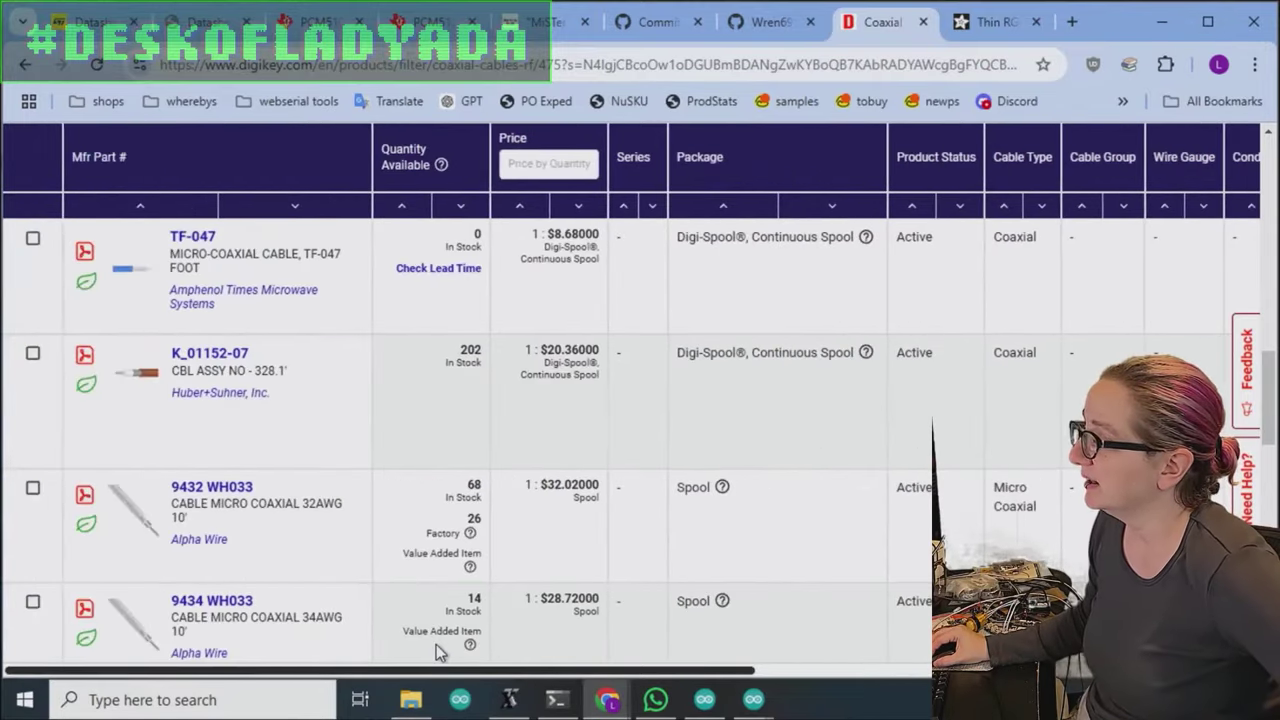
scroll(436, 644, "right", 5)
scroll(891, 607, "right", 5)
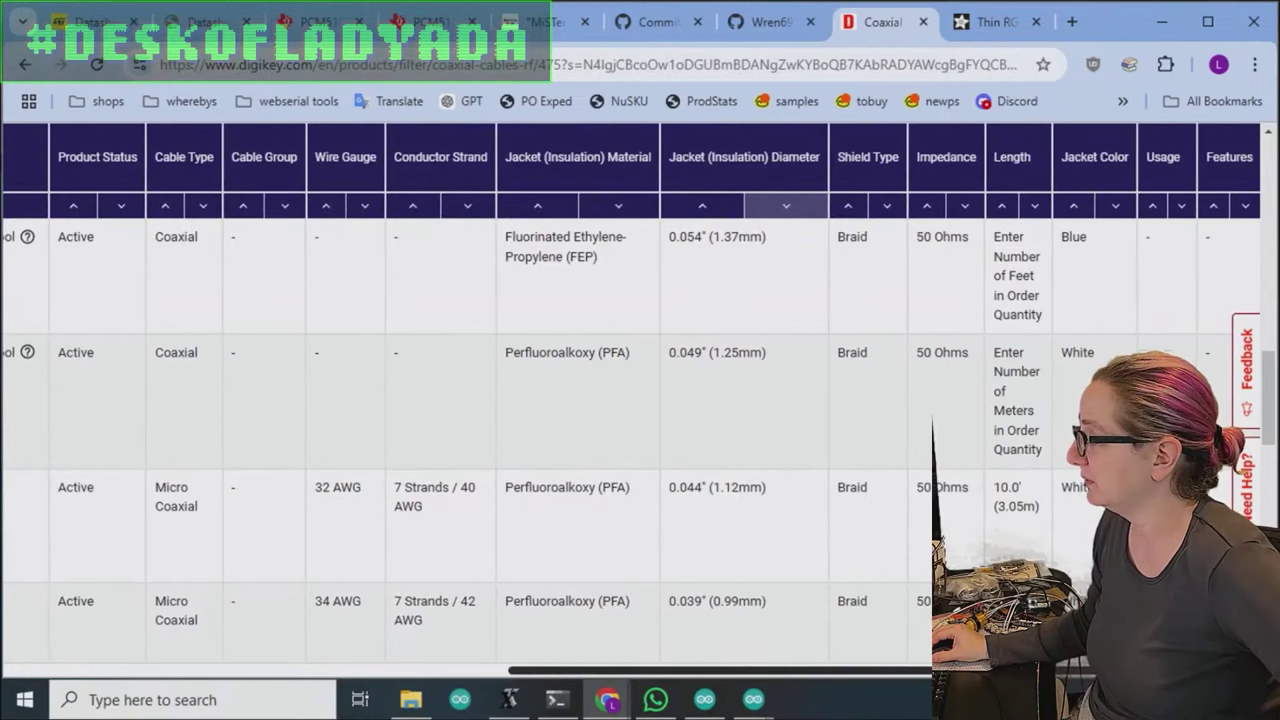
scroll(500, 400, "left", 8)
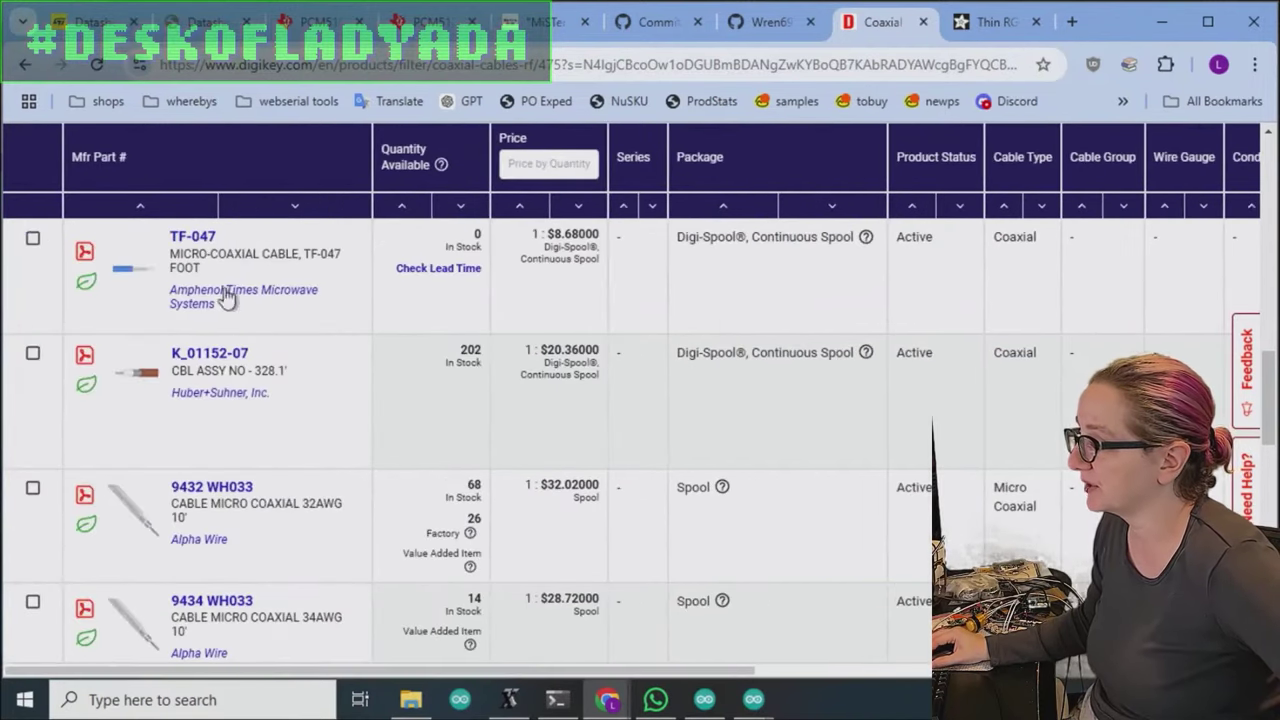
mouse_move(746, 360)
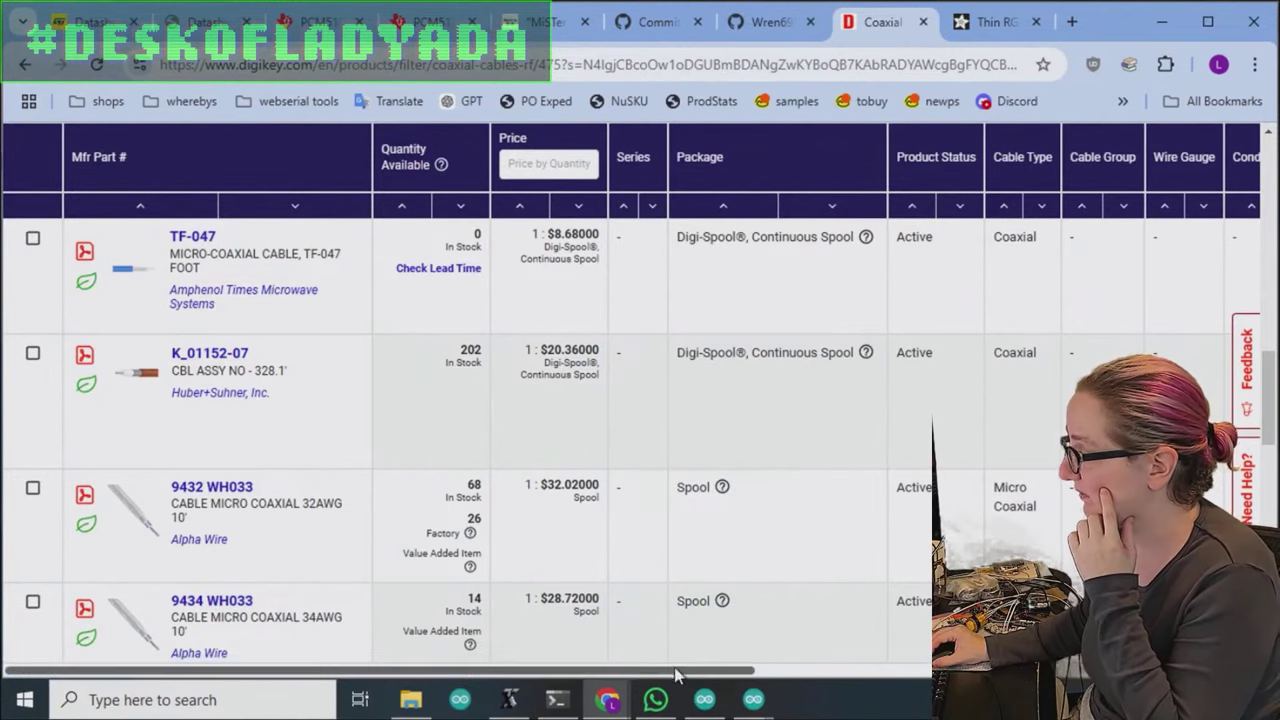
left_click_drag(614, 670, 930, 670)
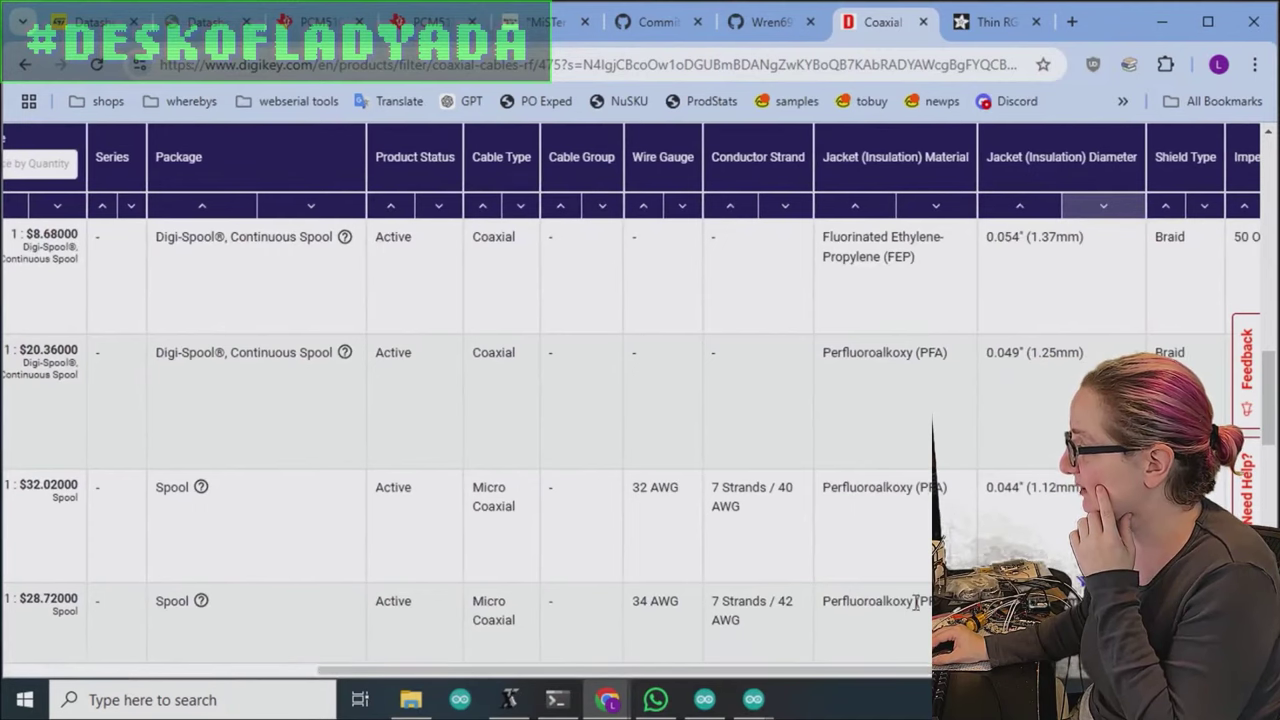
left_click_drag(808, 659, 490, 665)
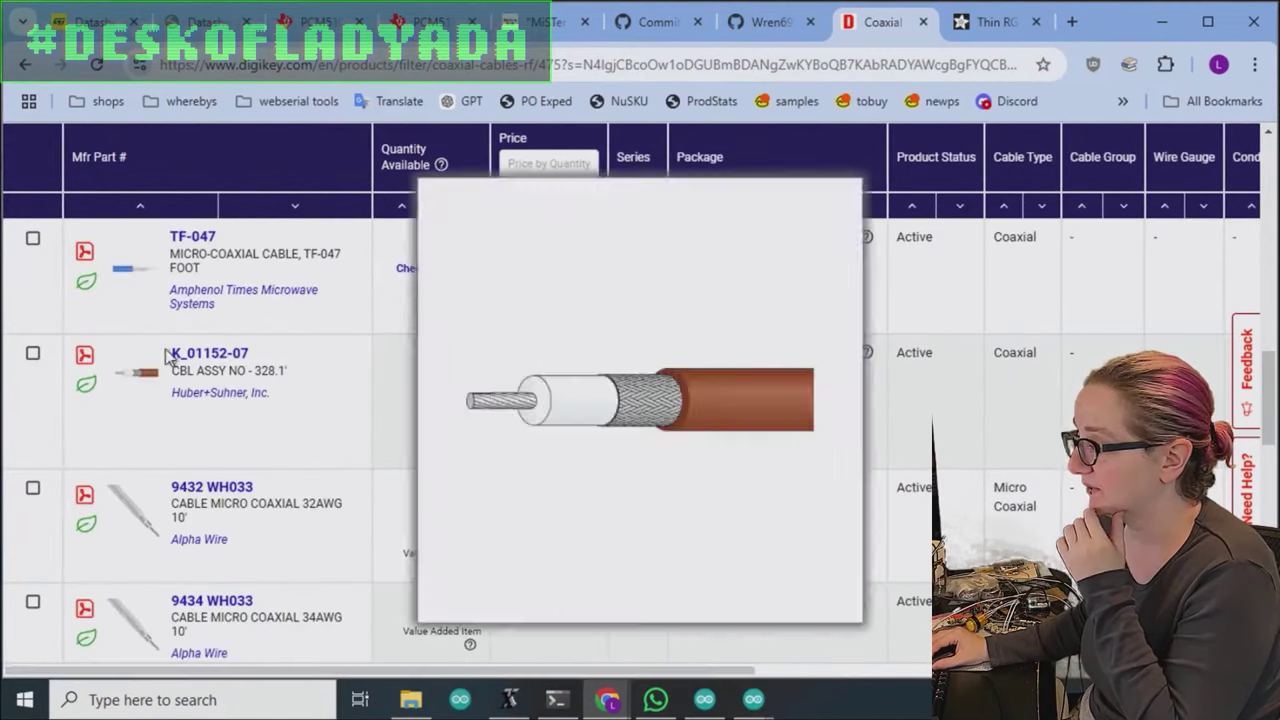
left_click(181, 355)
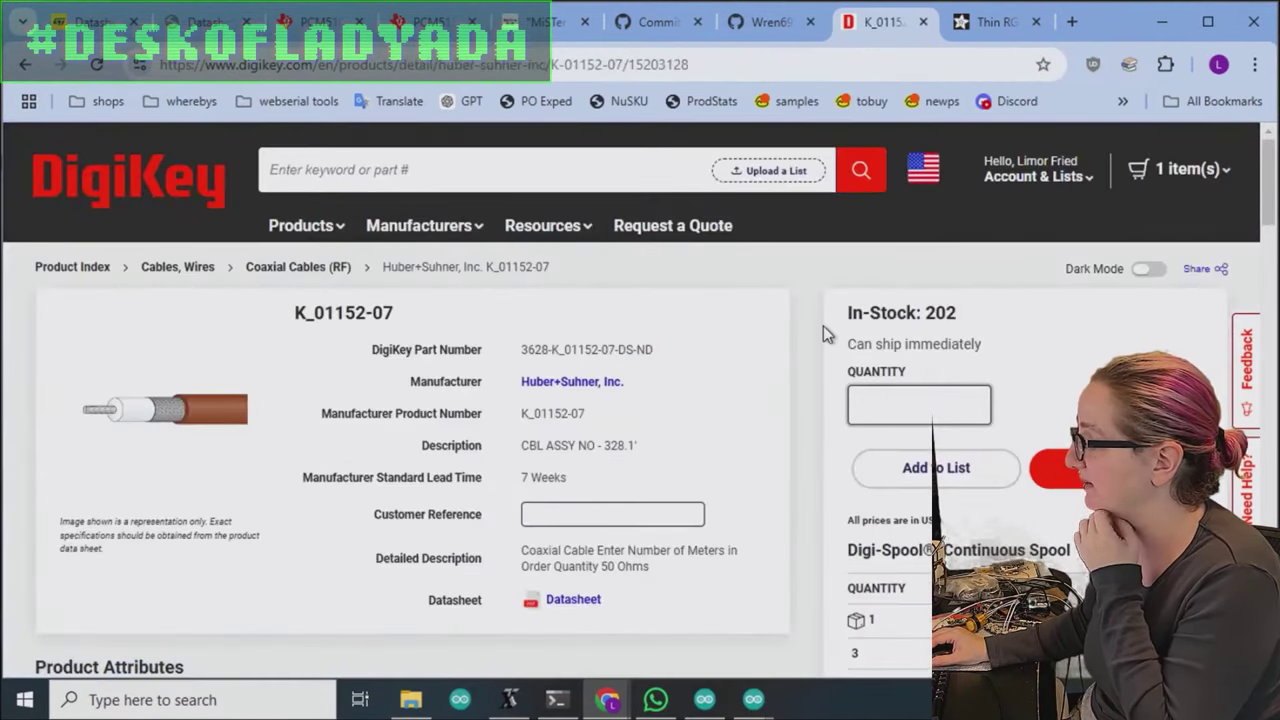
scroll(822, 321, "down", 2)
scroll(822, 321, "up", 1)
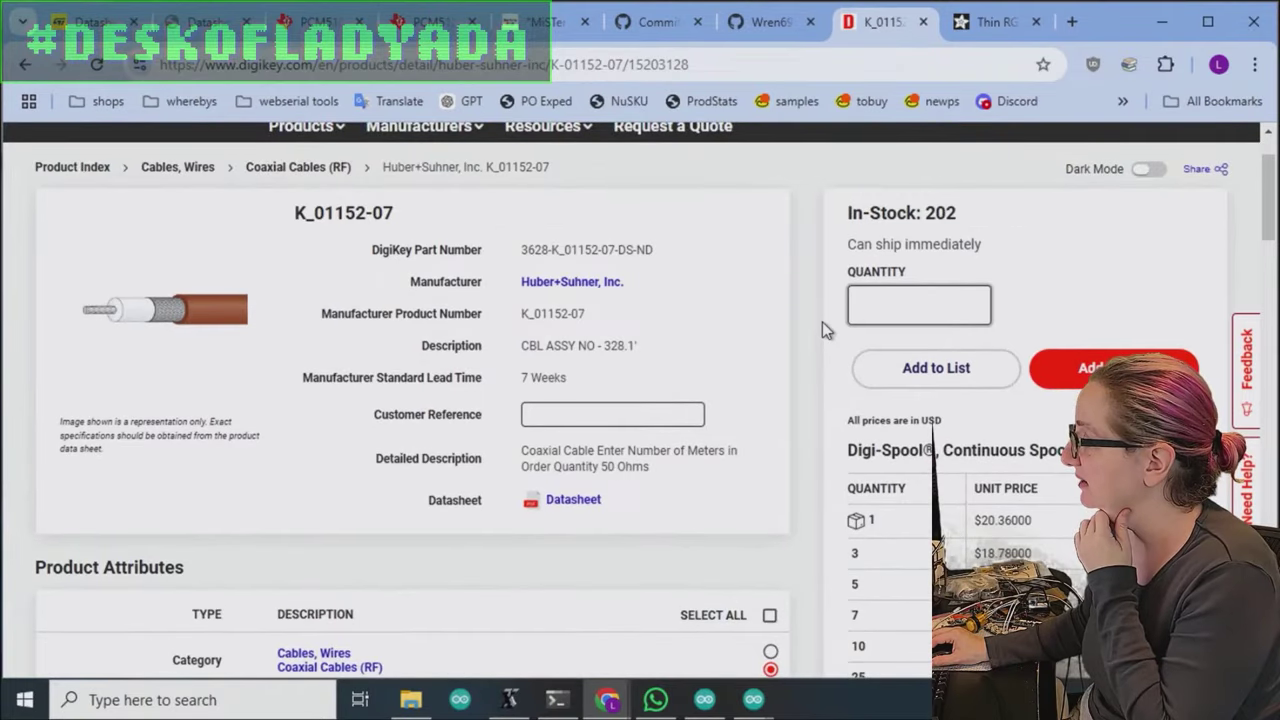
scroll(821, 320, "down", 1)
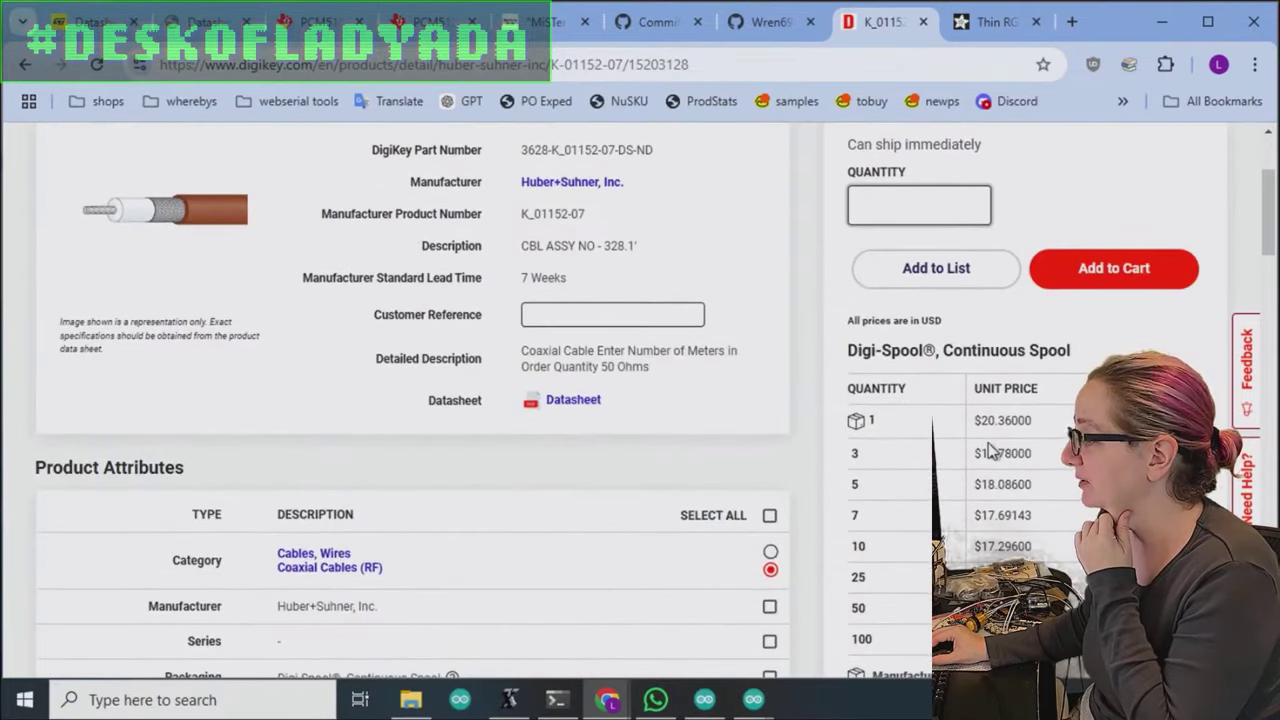
scroll(822, 320, "down", 2)
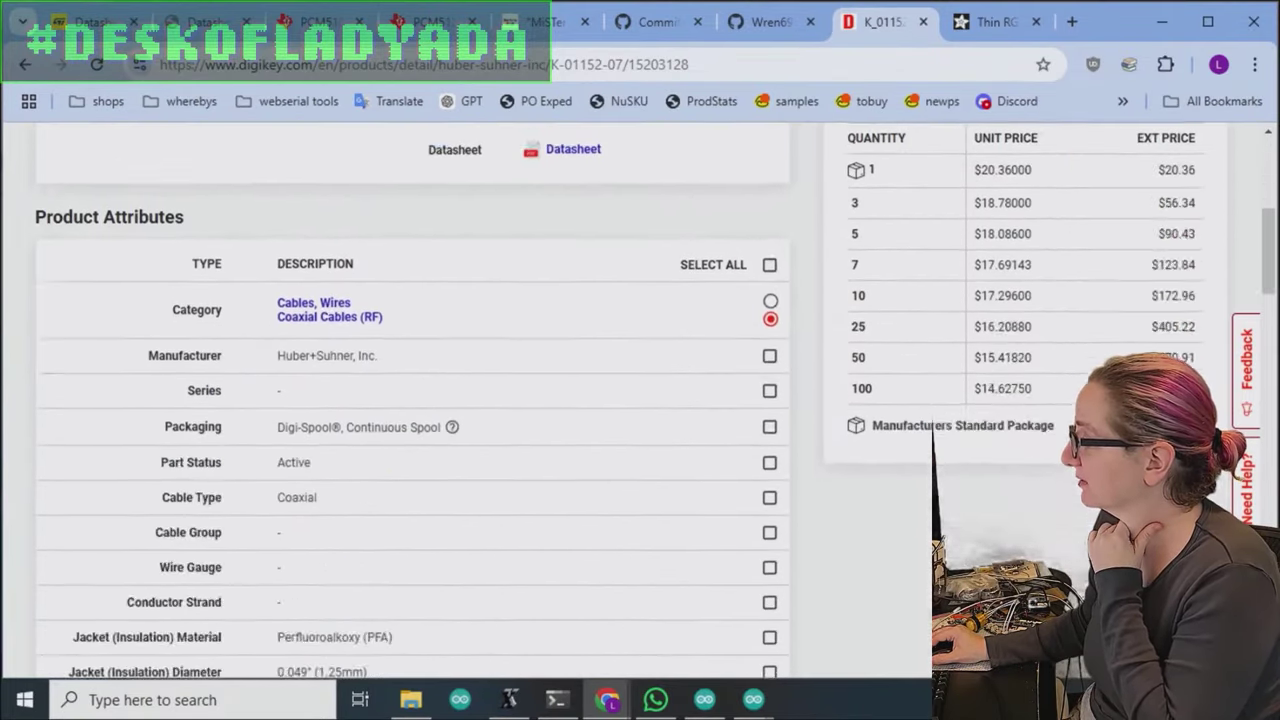
scroll(822, 320, "up", 3)
left_click(25, 66)
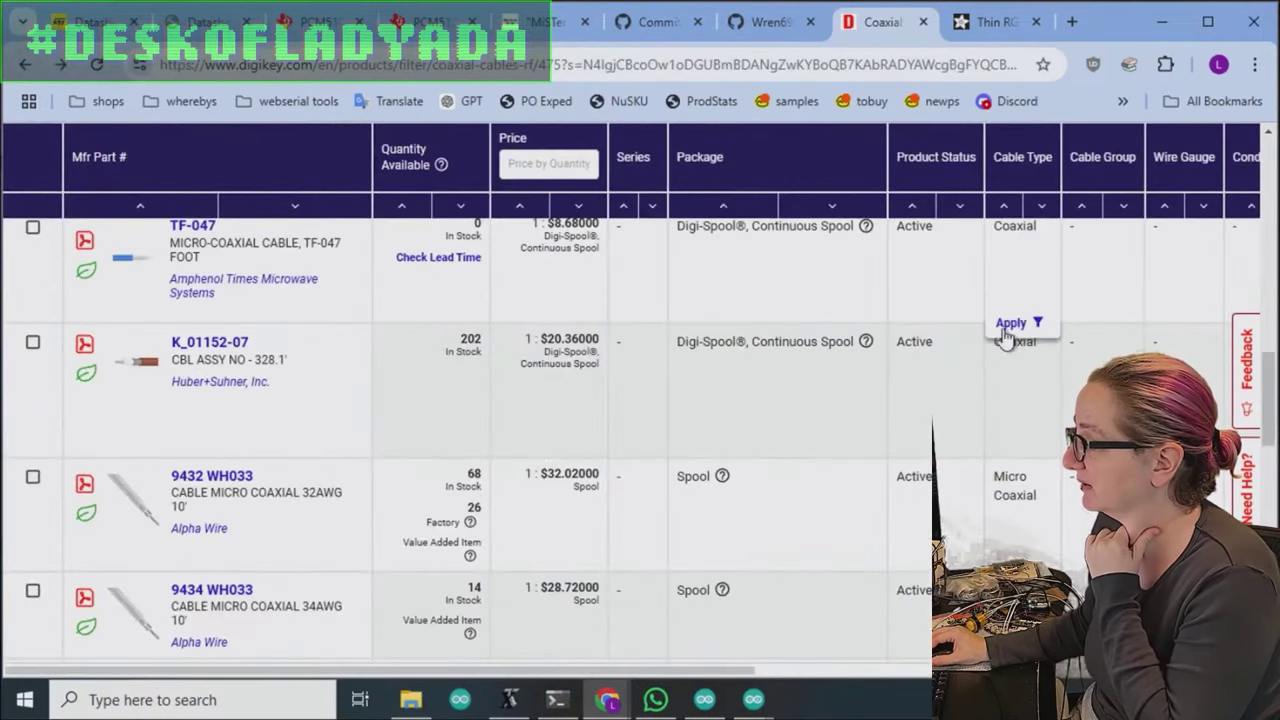
scroll(729, 488, "down", 2)
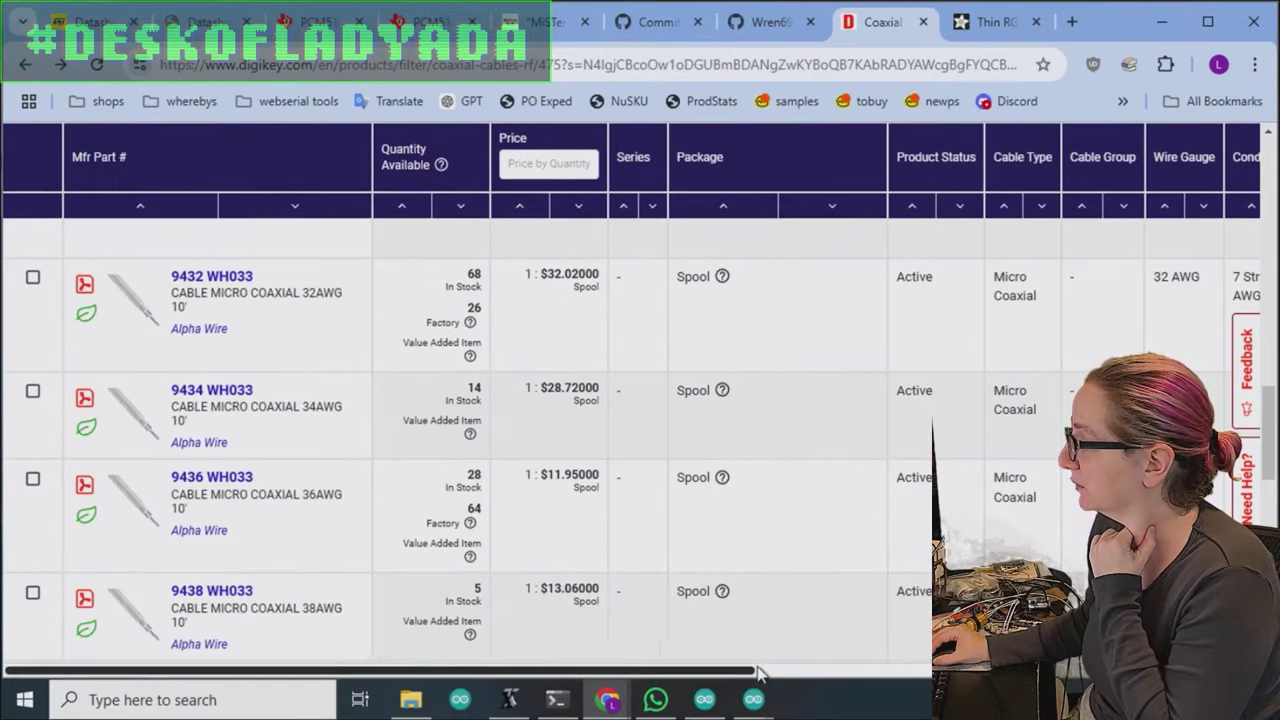
left_click_drag(745, 670, 1254, 670)
scroll(465, 450, "up", 1)
scroll(465, 400, "up", 1)
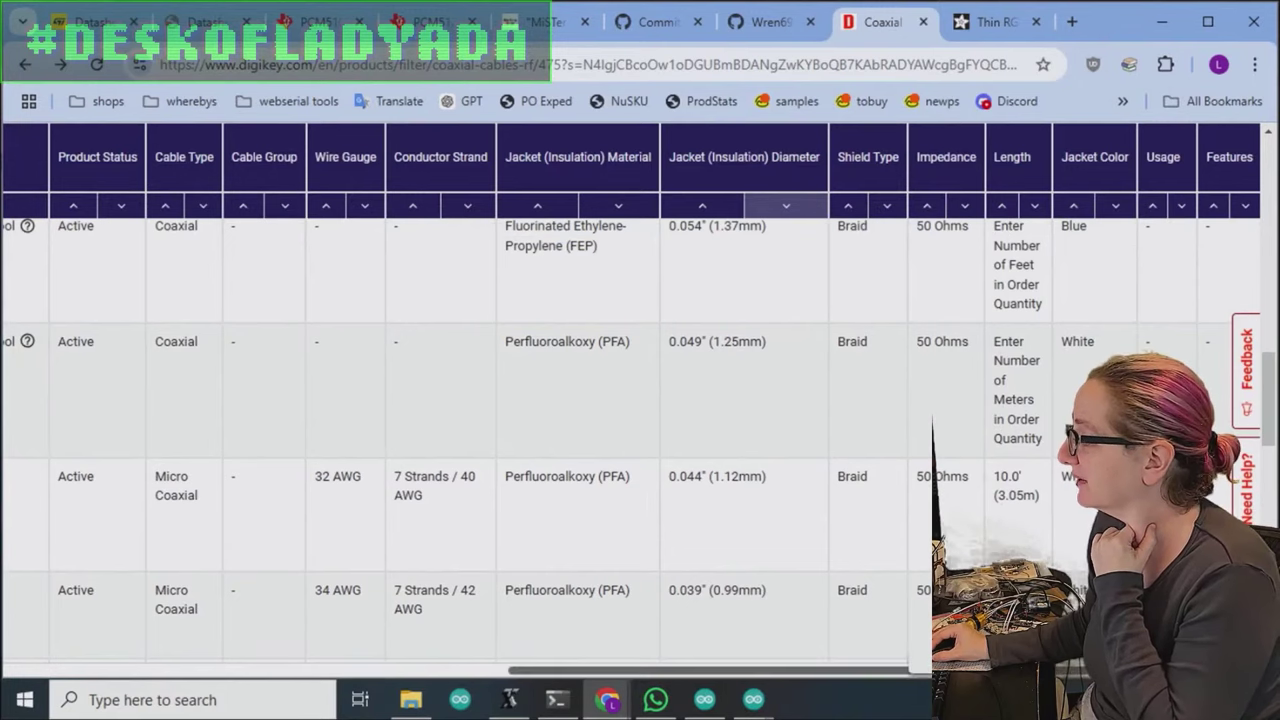
left_click_drag(811, 668, 527, 651)
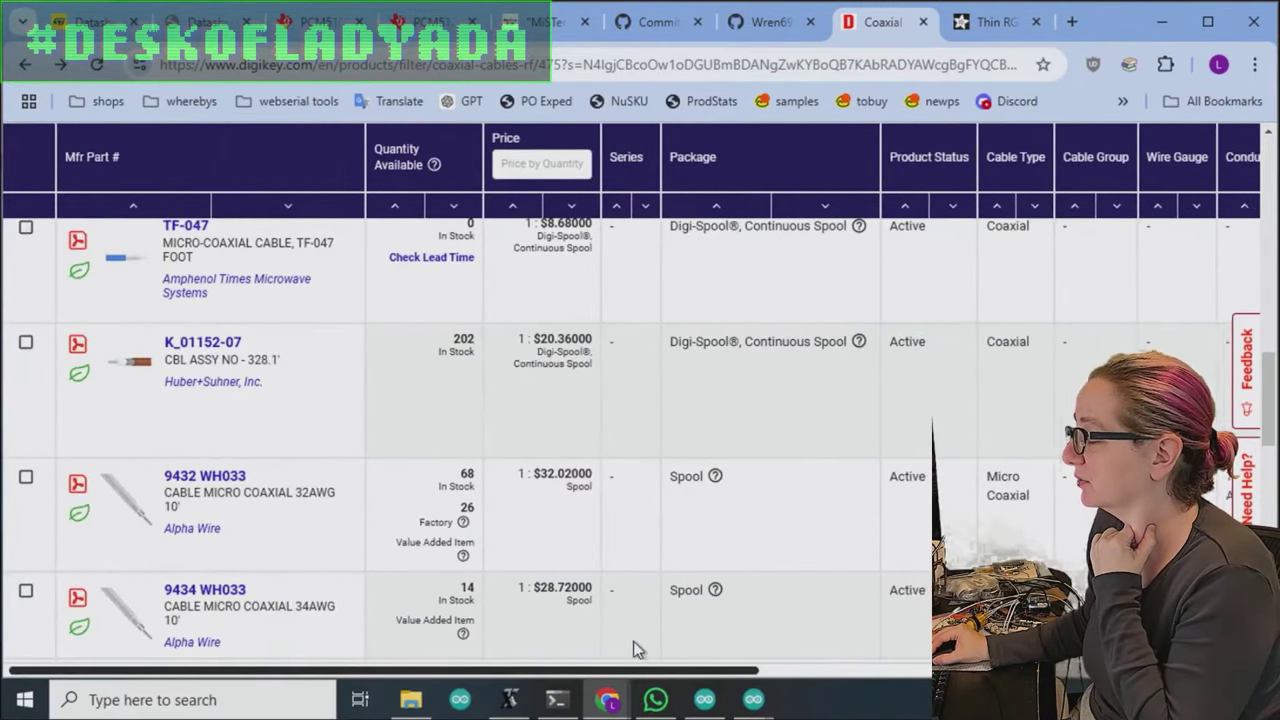
left_click_drag(634, 662, 1144, 662)
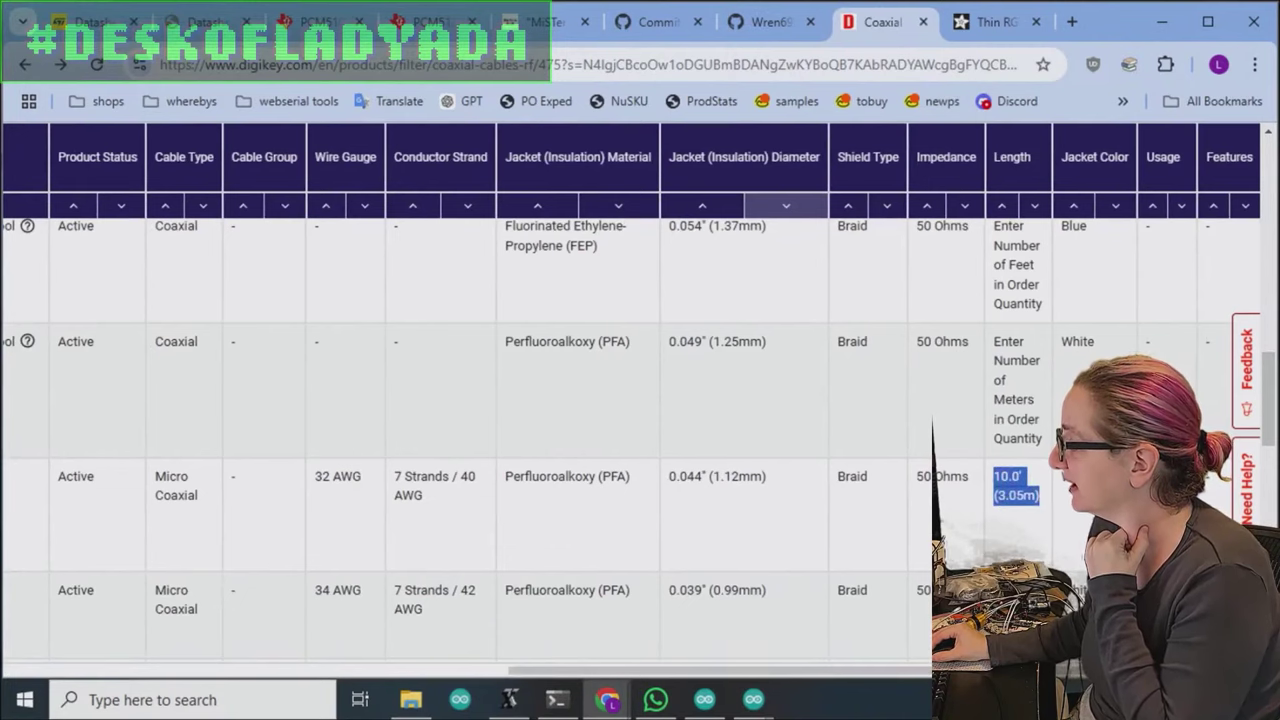
left_click_drag(1036, 670, 551, 677)
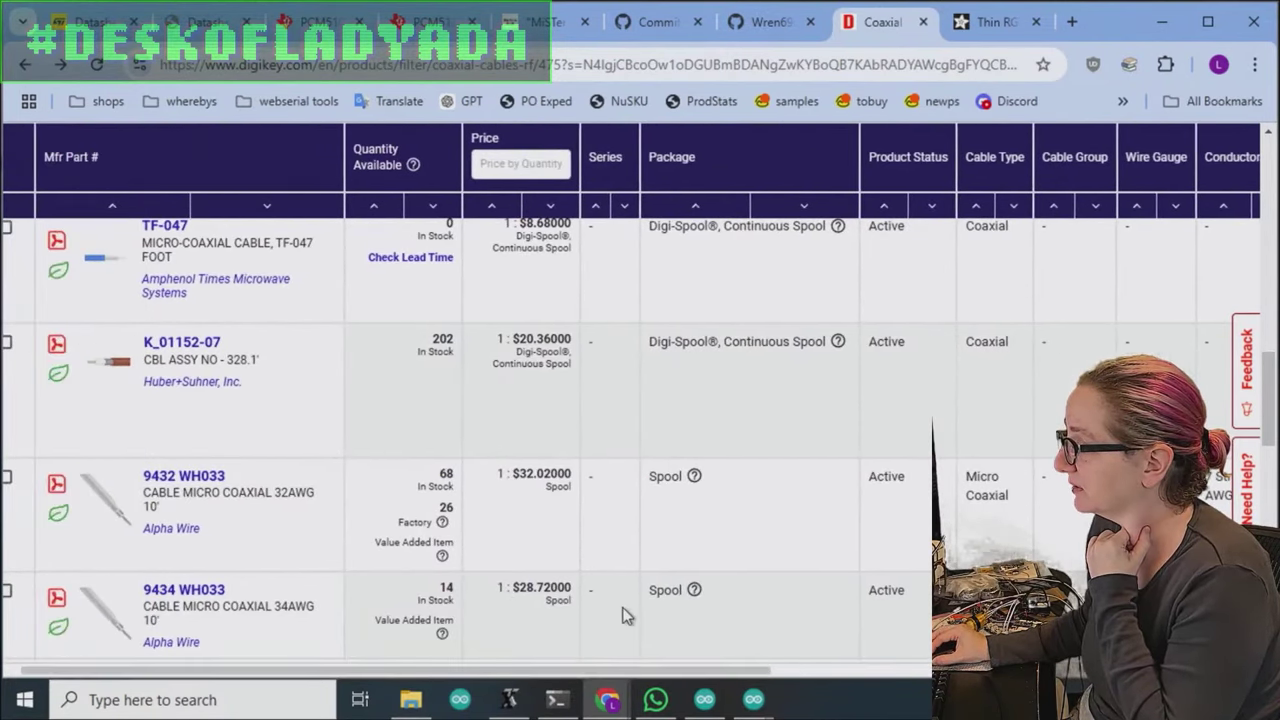
scroll(622, 615, "down", 2)
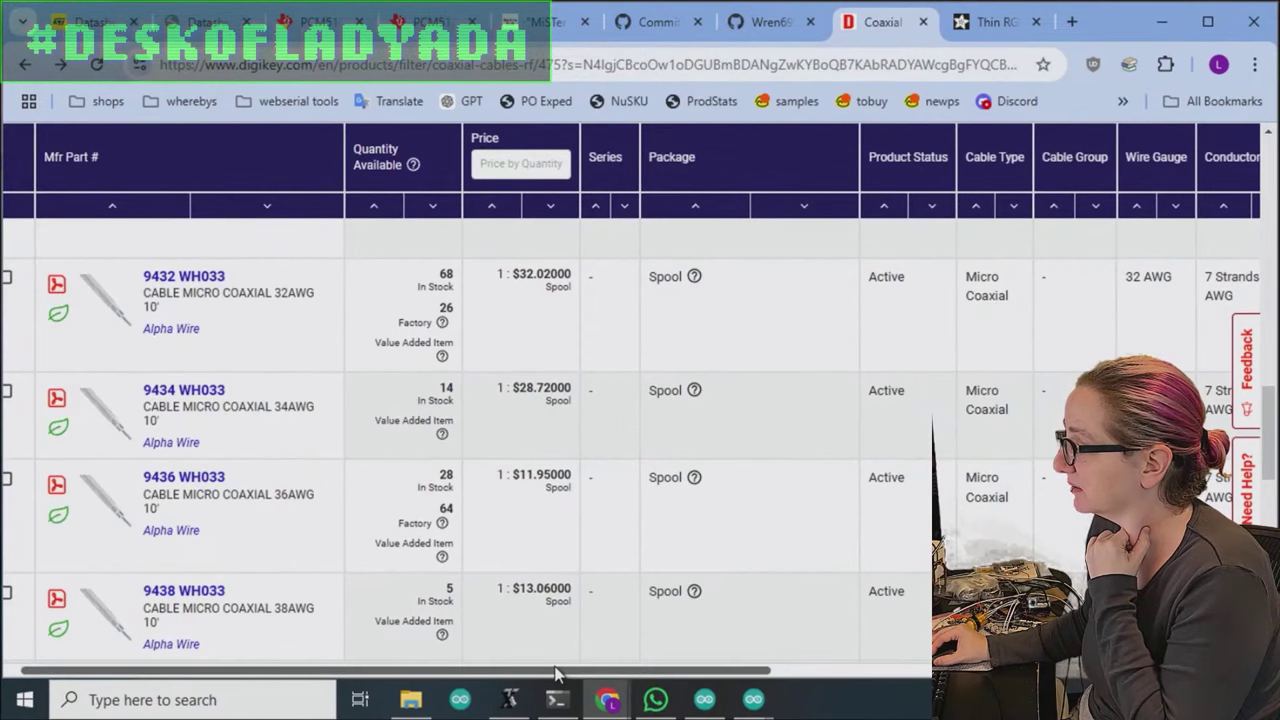
left_click_drag(557, 679, 898, 670)
scroll(898, 640, "down", 5)
scroll(1030, 550, "up", 6)
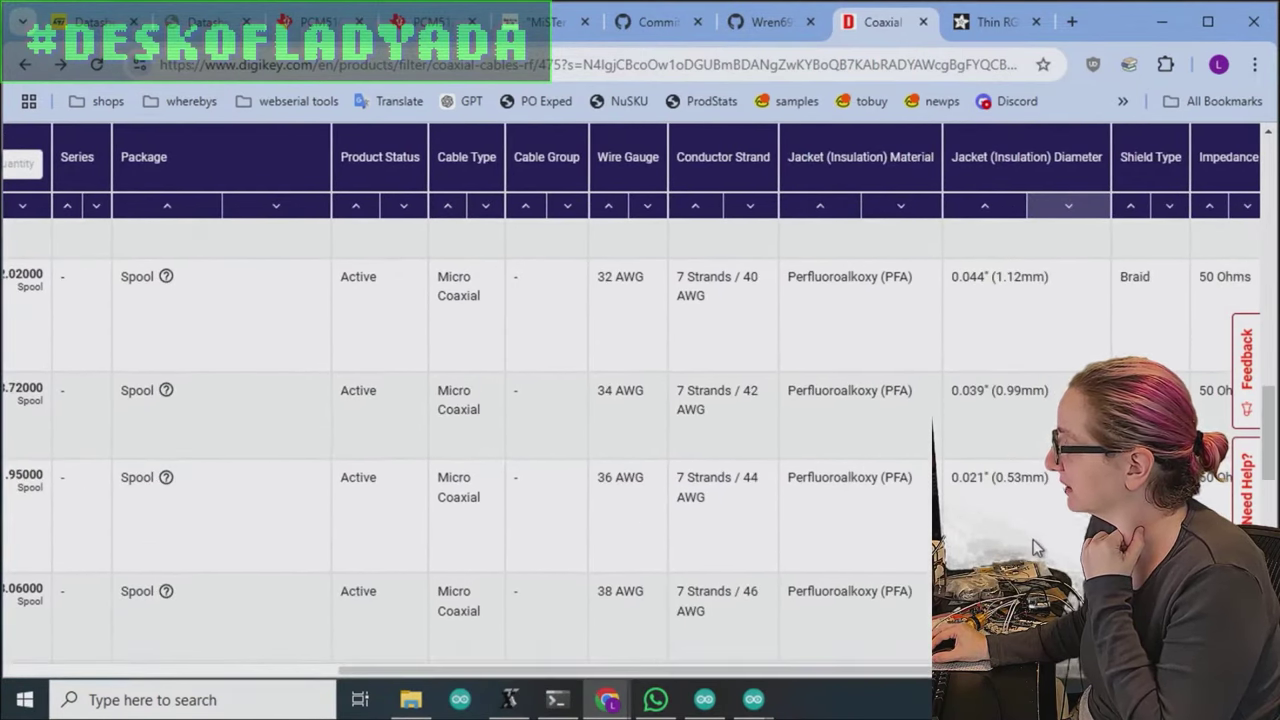
scroll(1030, 550, "up", 2)
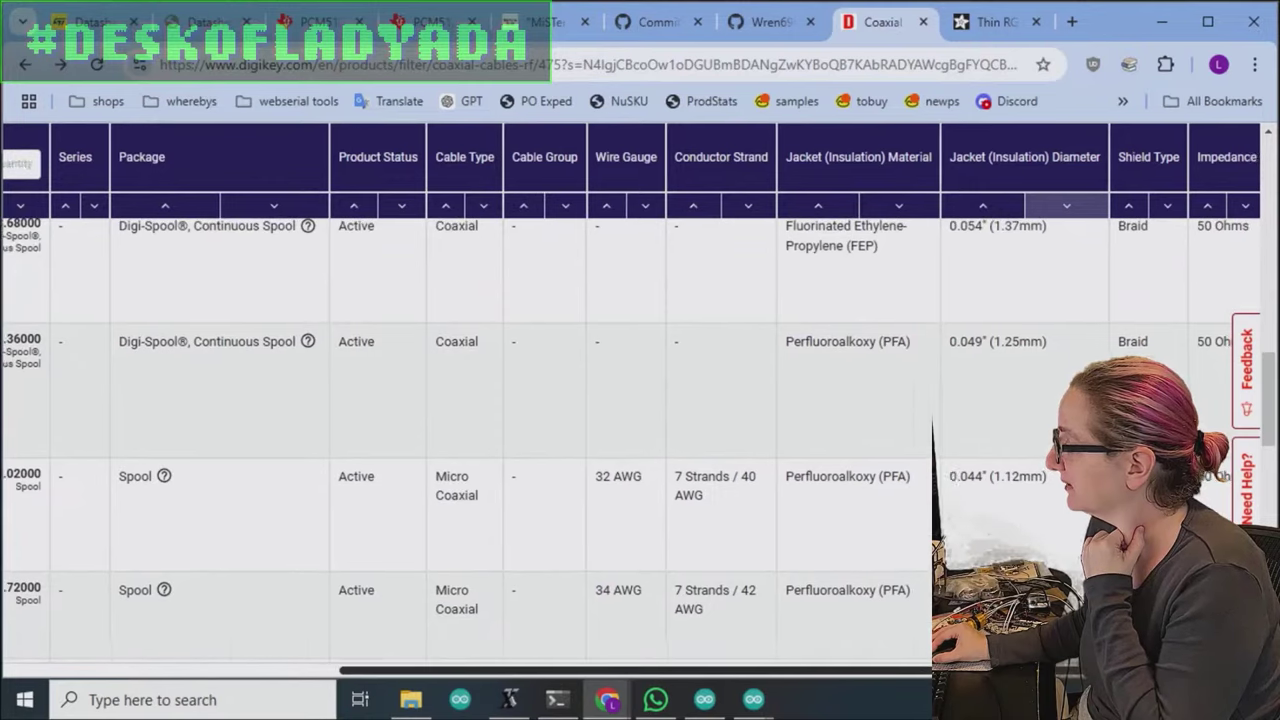
left_click_drag(630, 671, 760, 671)
left_click_drag(916, 671, 449, 670)
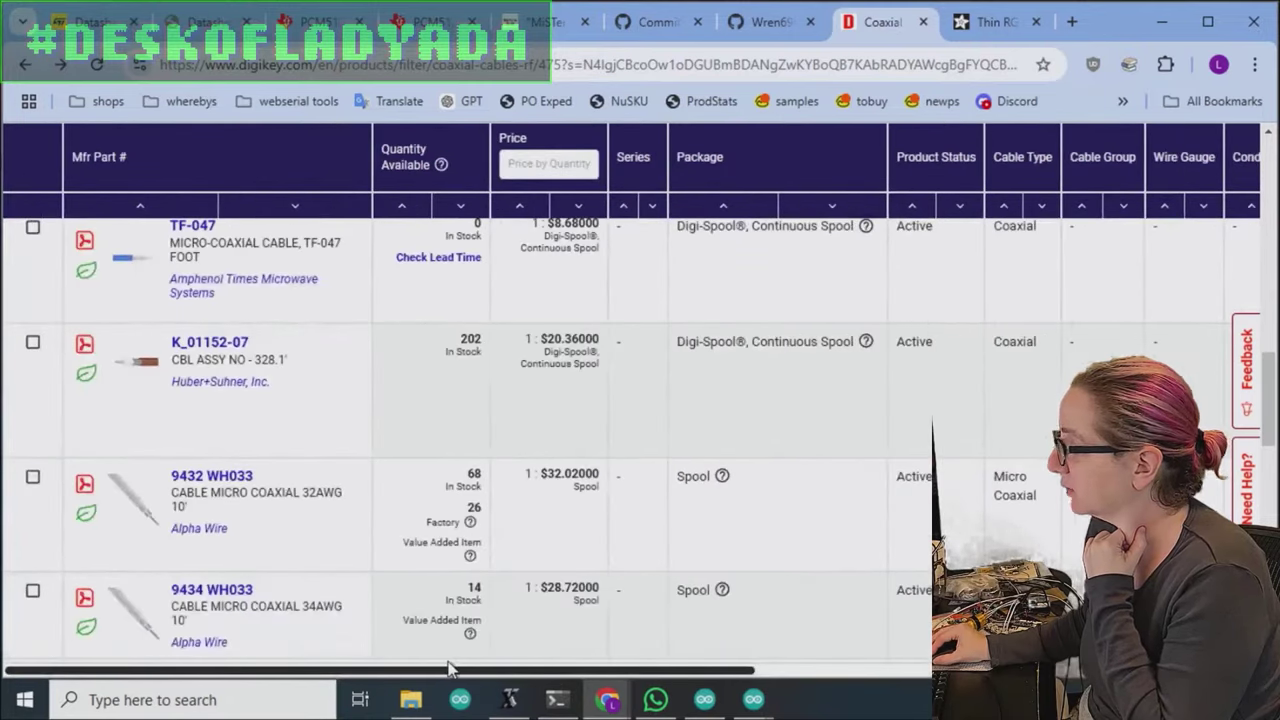
Open the Alpha Wire 9432 WH033 product page and scroll to its Product Attributes.
left_click(203, 478)
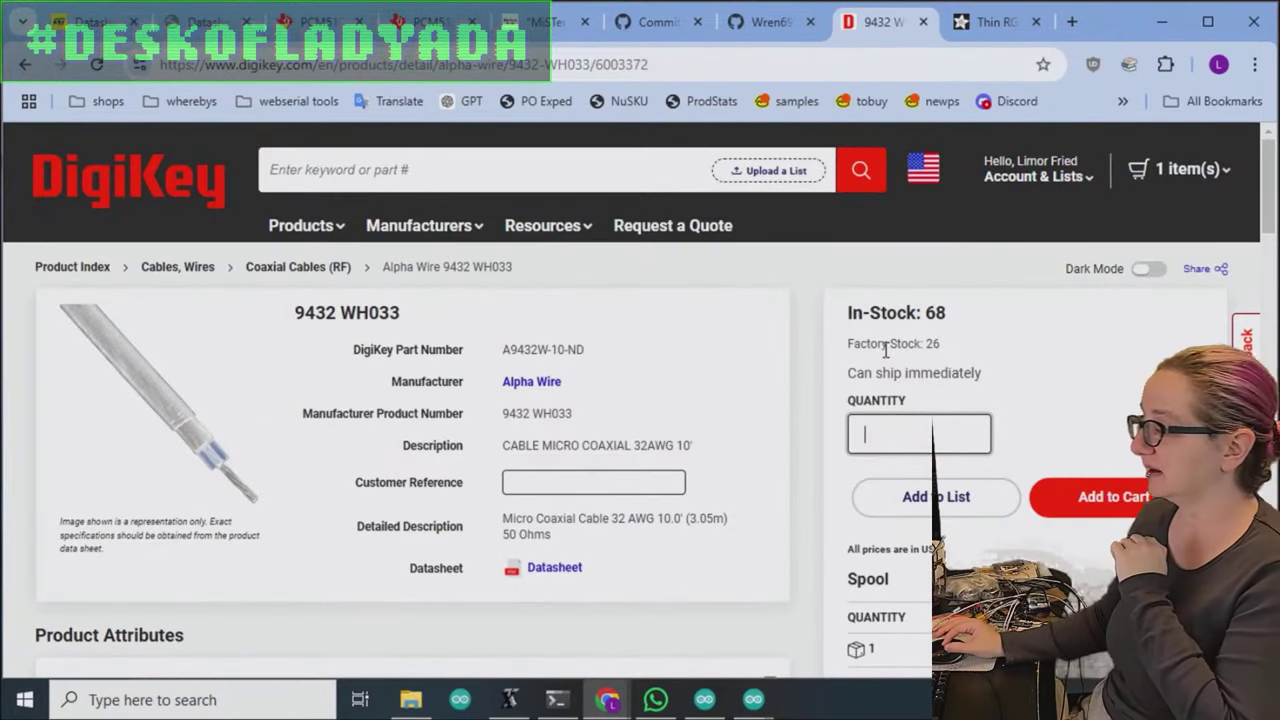
scroll(771, 357, "down", 1)
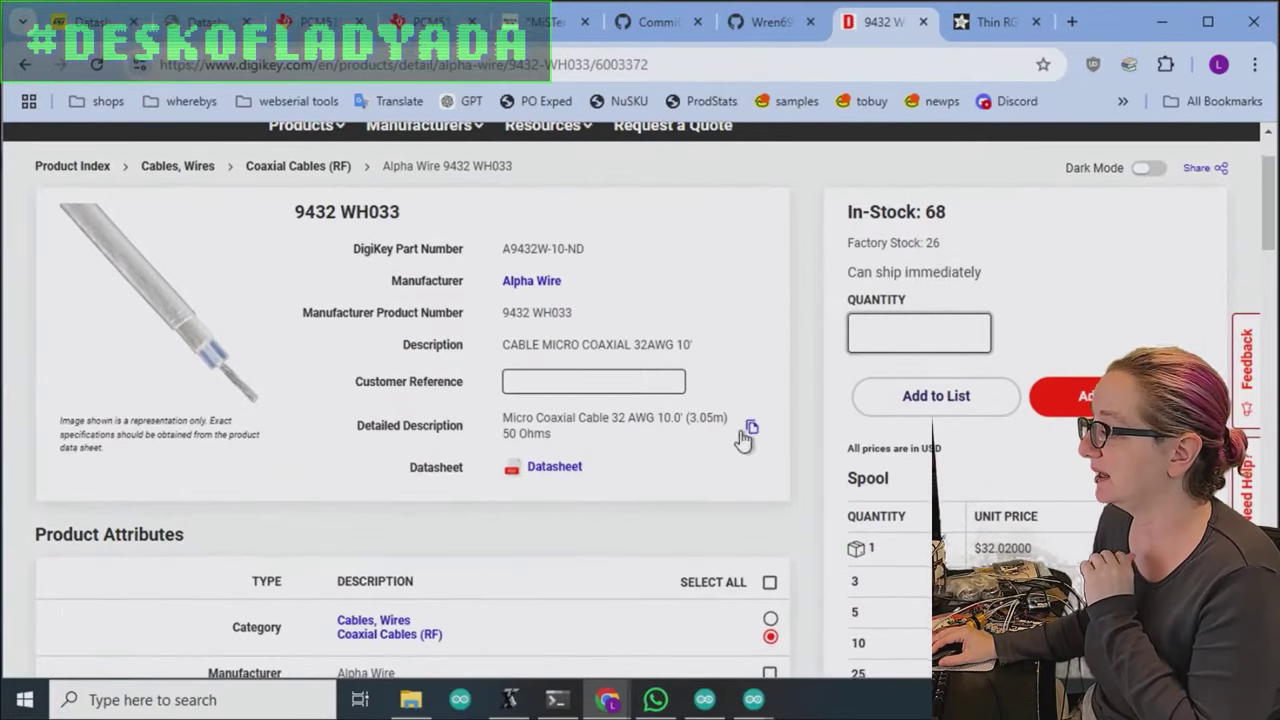
scroll(760, 425, "down", 3)
scroll(769, 411, "down", 2)
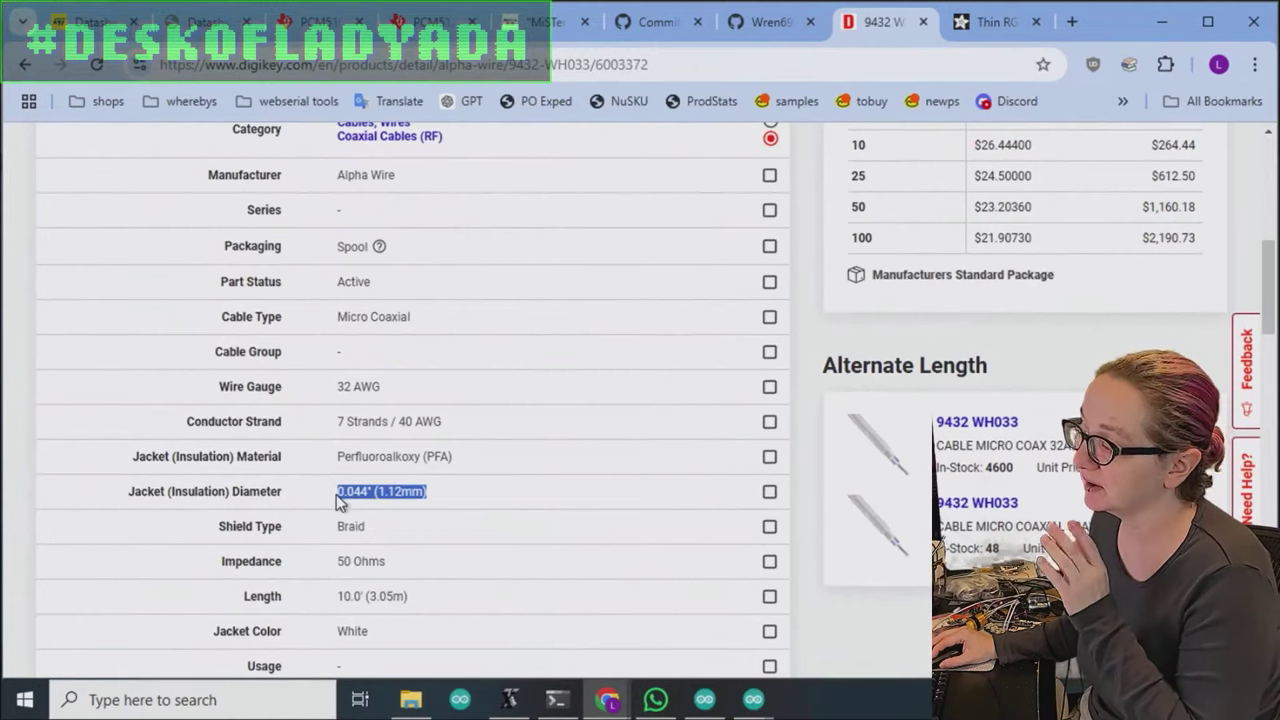
Highlight the 50 Ohms impedance value in the product attributes.
left_click_drag(336, 494, 443, 506)
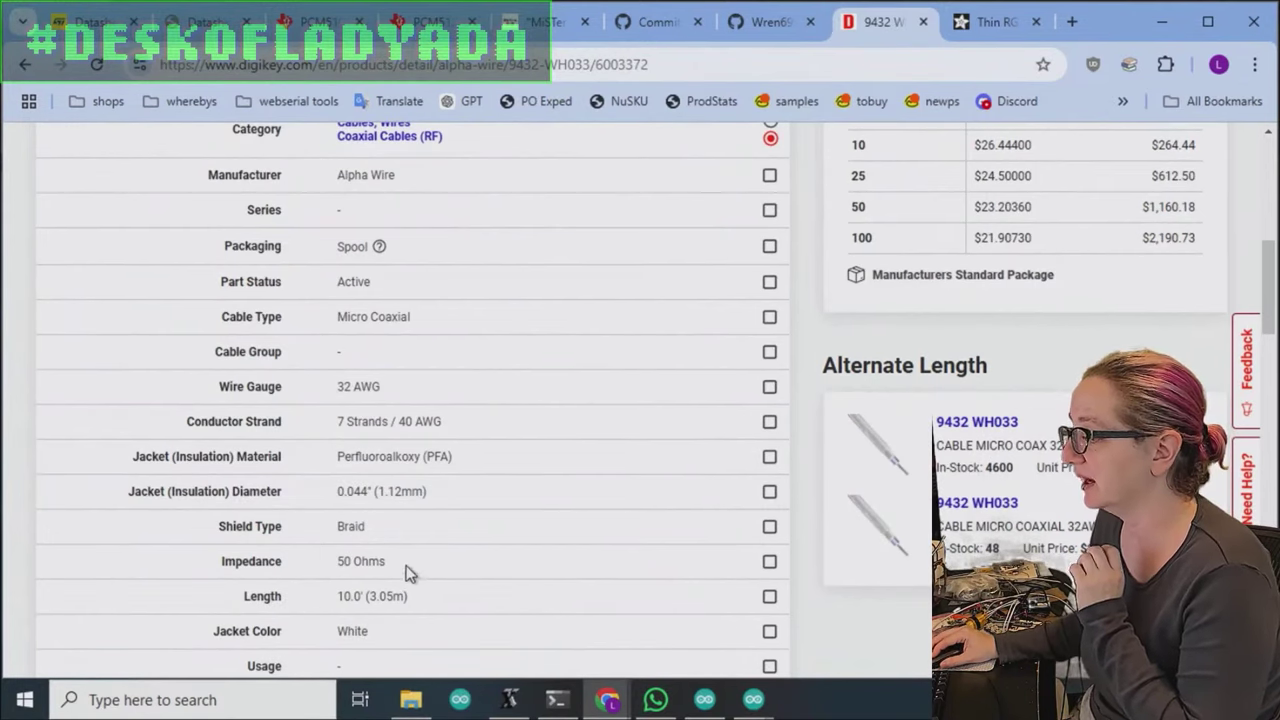
left_click_drag(406, 566, 459, 512)
scroll(665, 486, "down", 3)
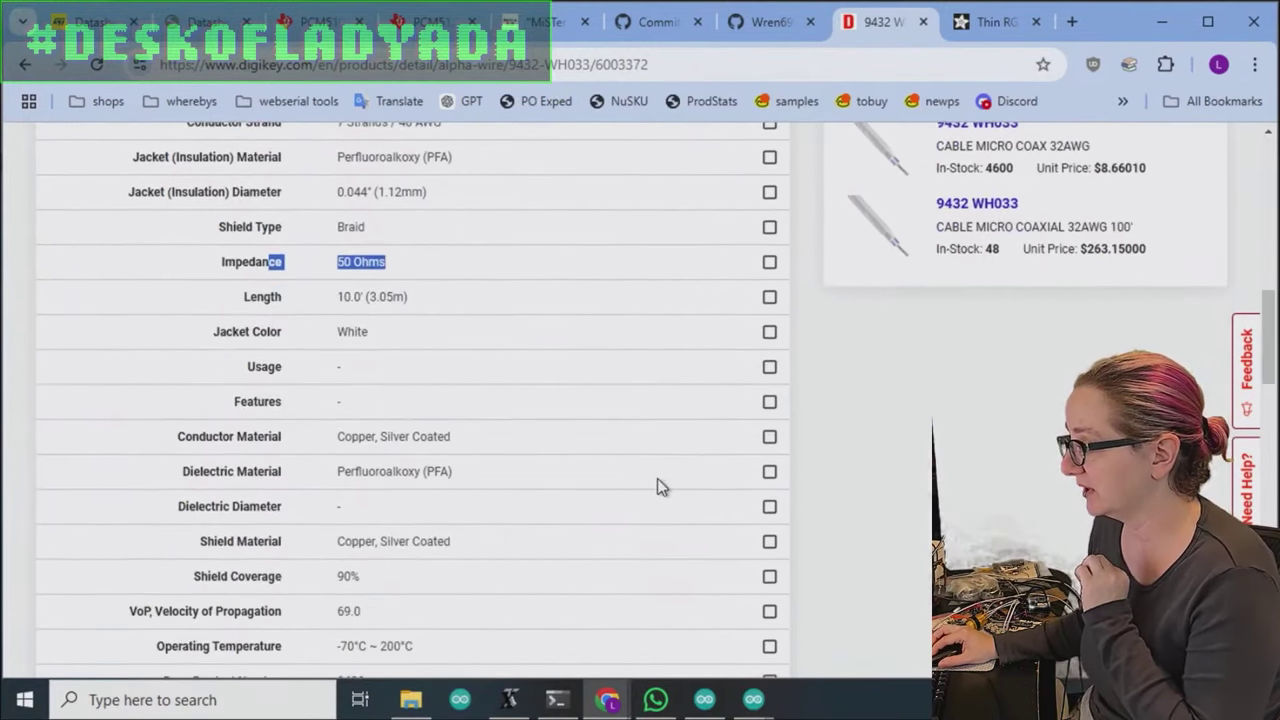
scroll(657, 480, "up", 9)
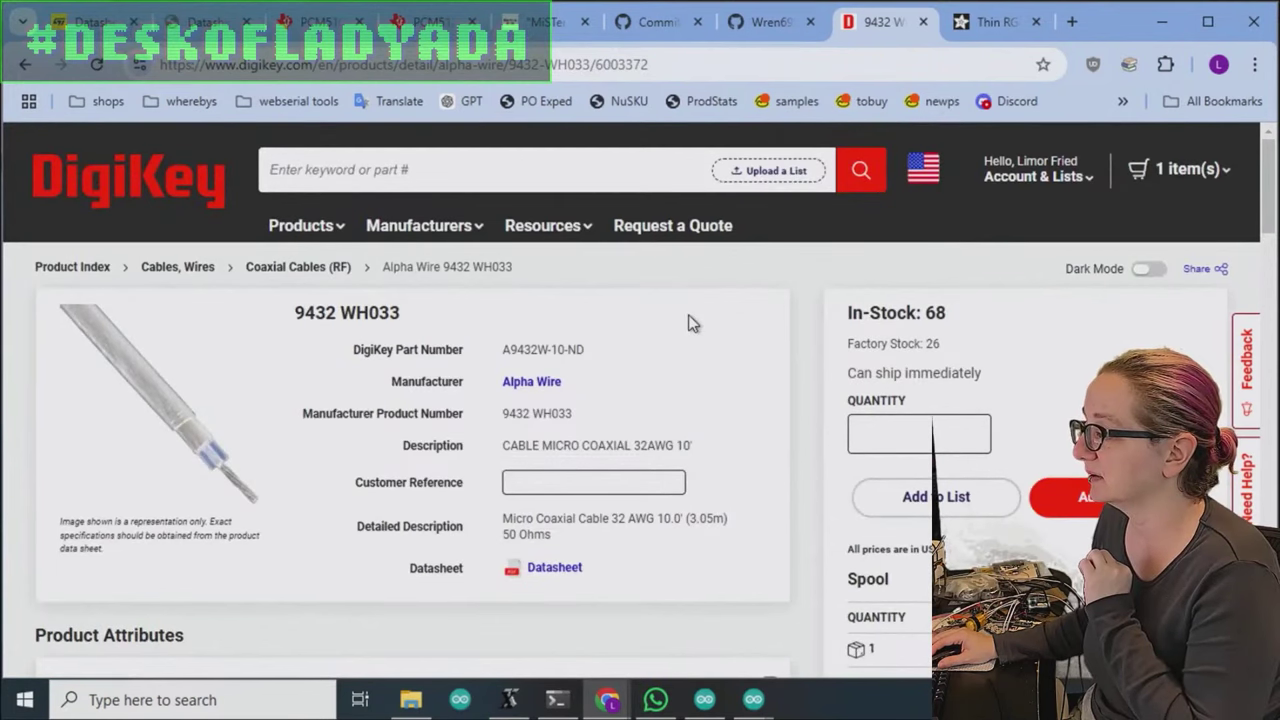